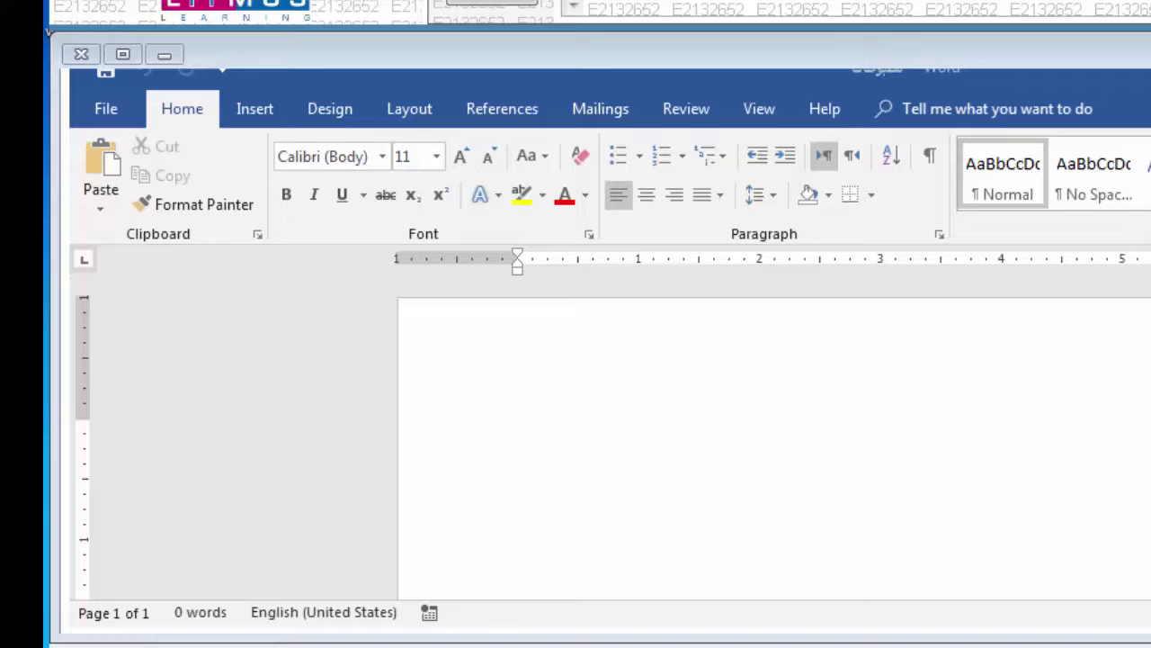
click(1150, 647)
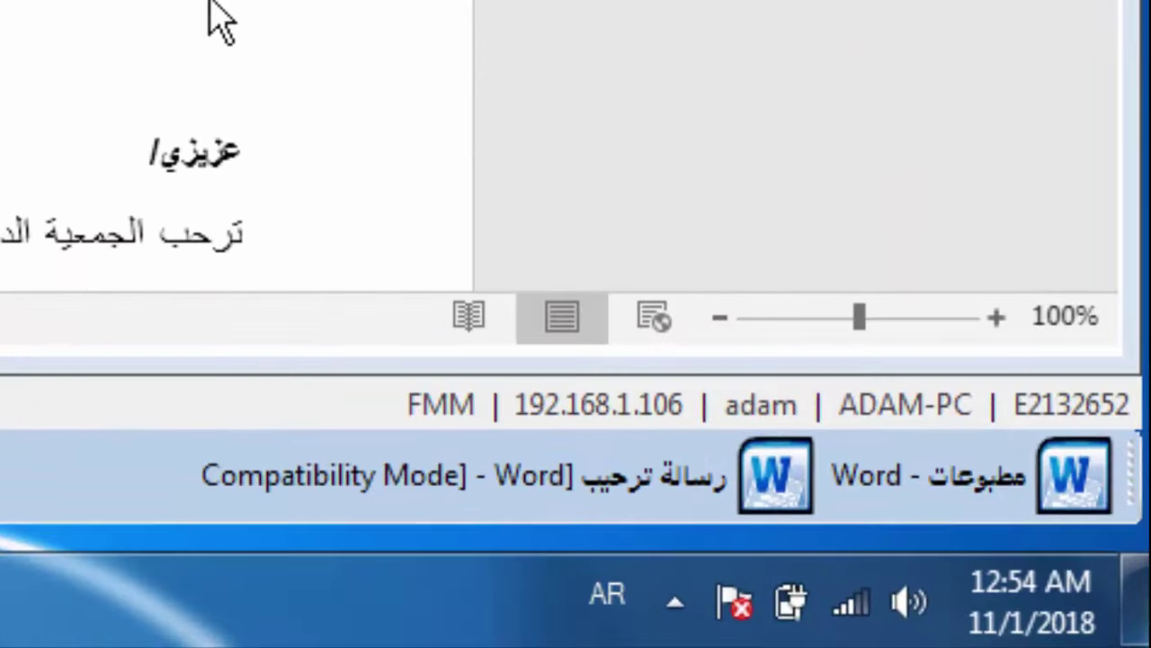
key(super+Pause)
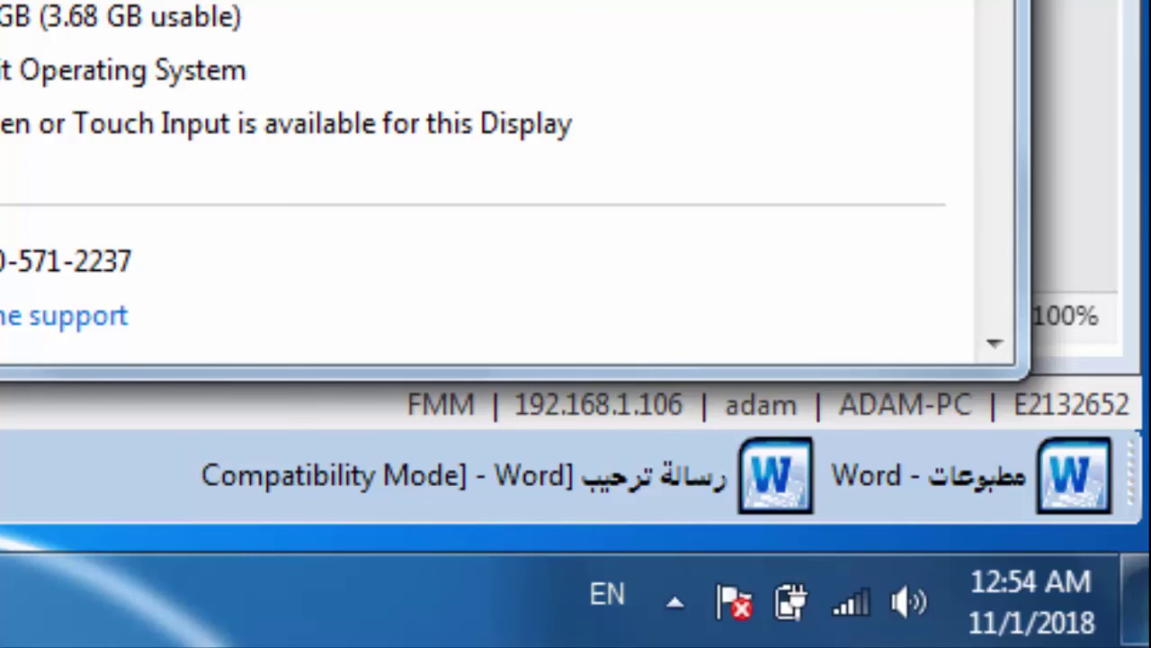
key(alt+F4)
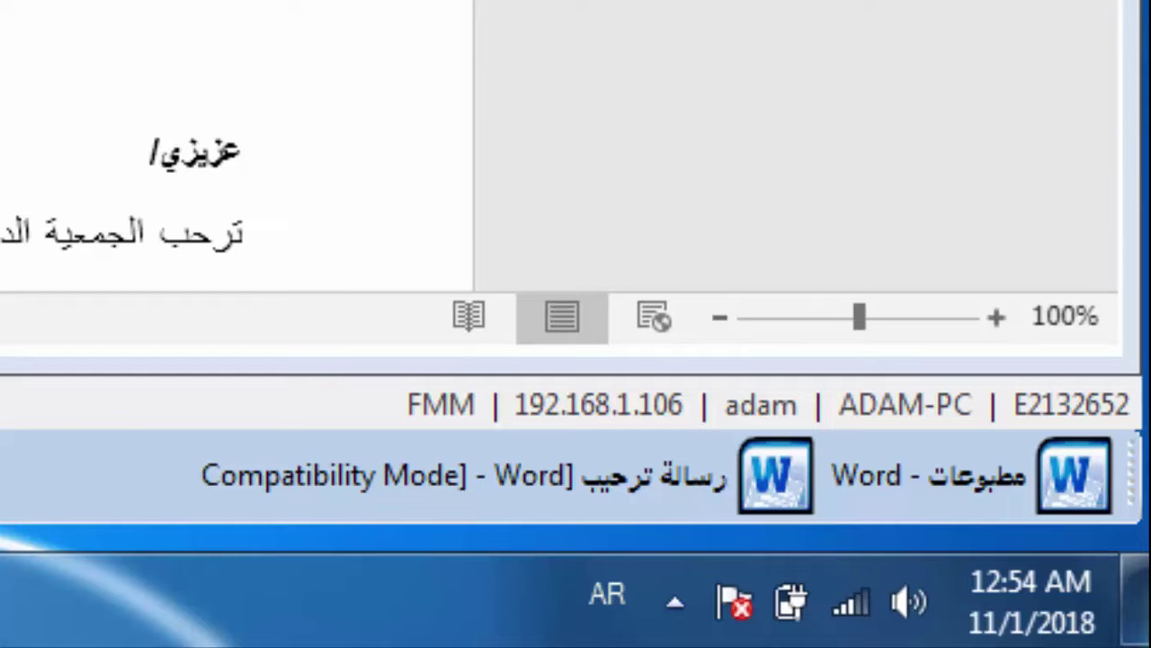
key(alt+shift)
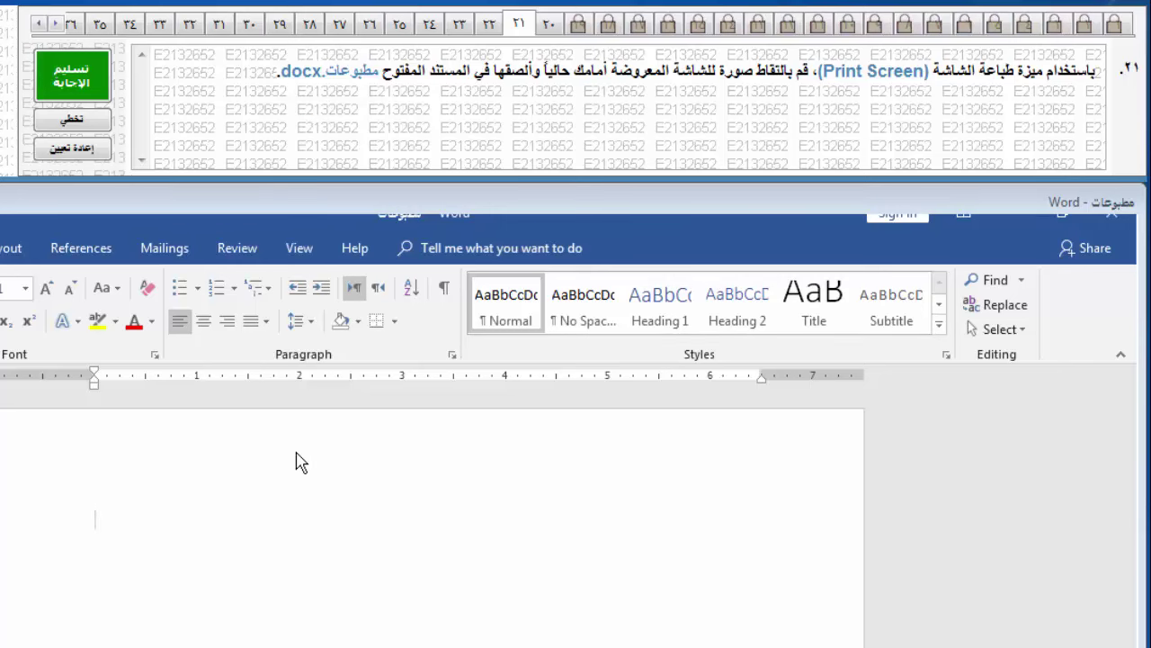
- Paste a screen capture of the current display into مطبوعات.docx and submit the answer to question 21
key(Print)
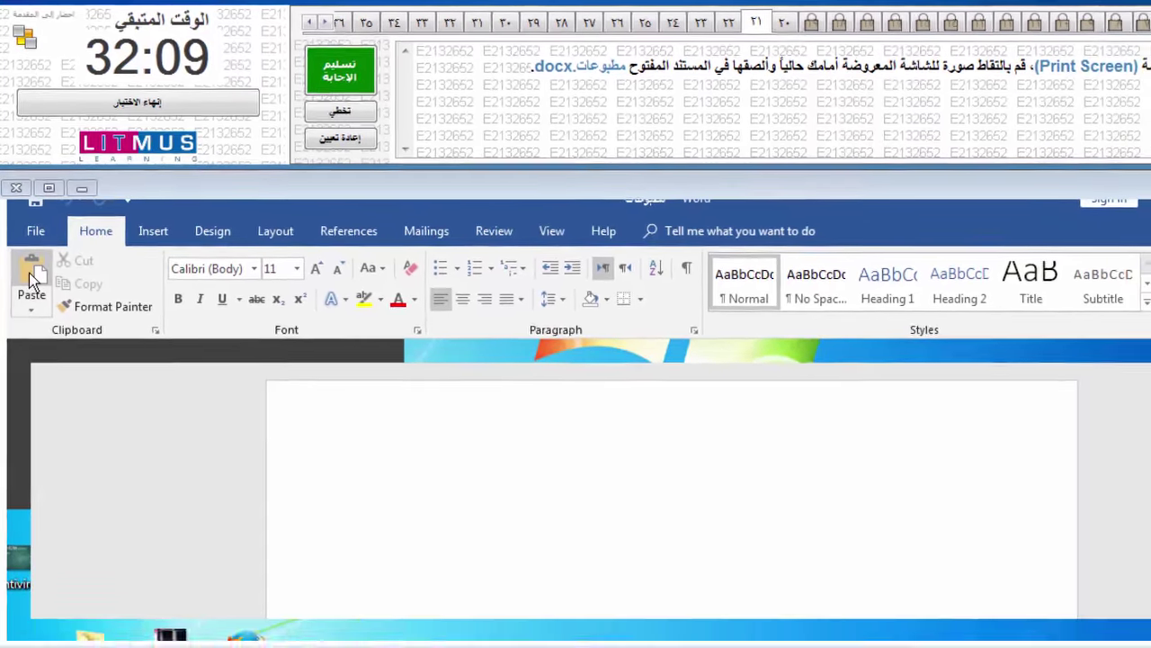
click(29, 276)
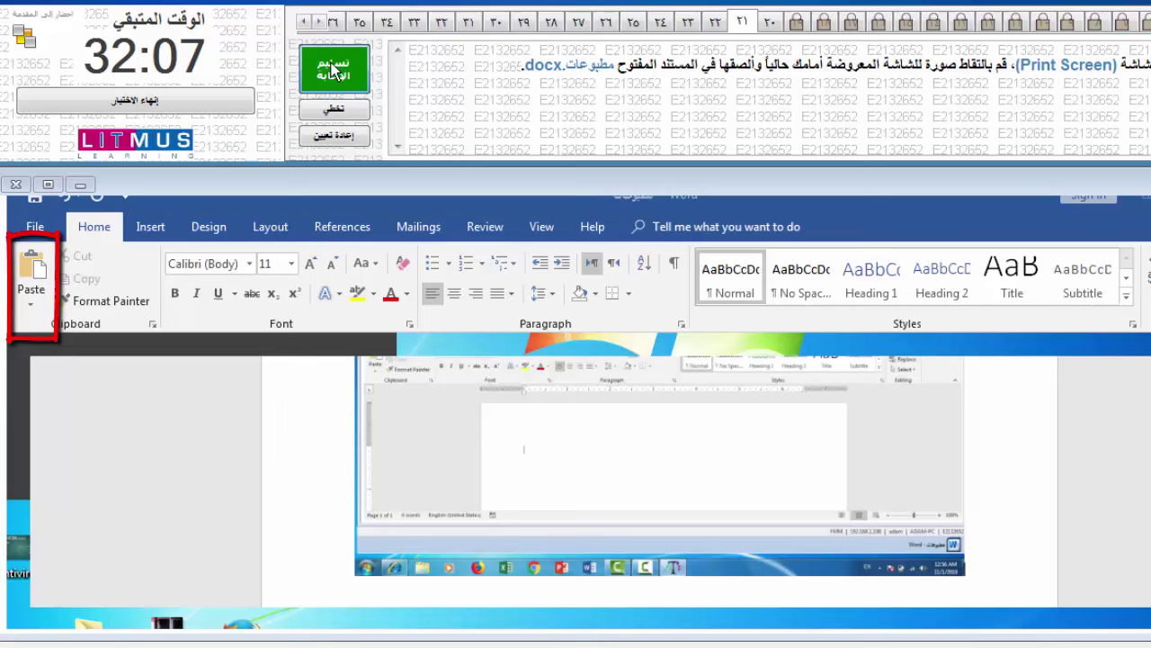
click(333, 72)
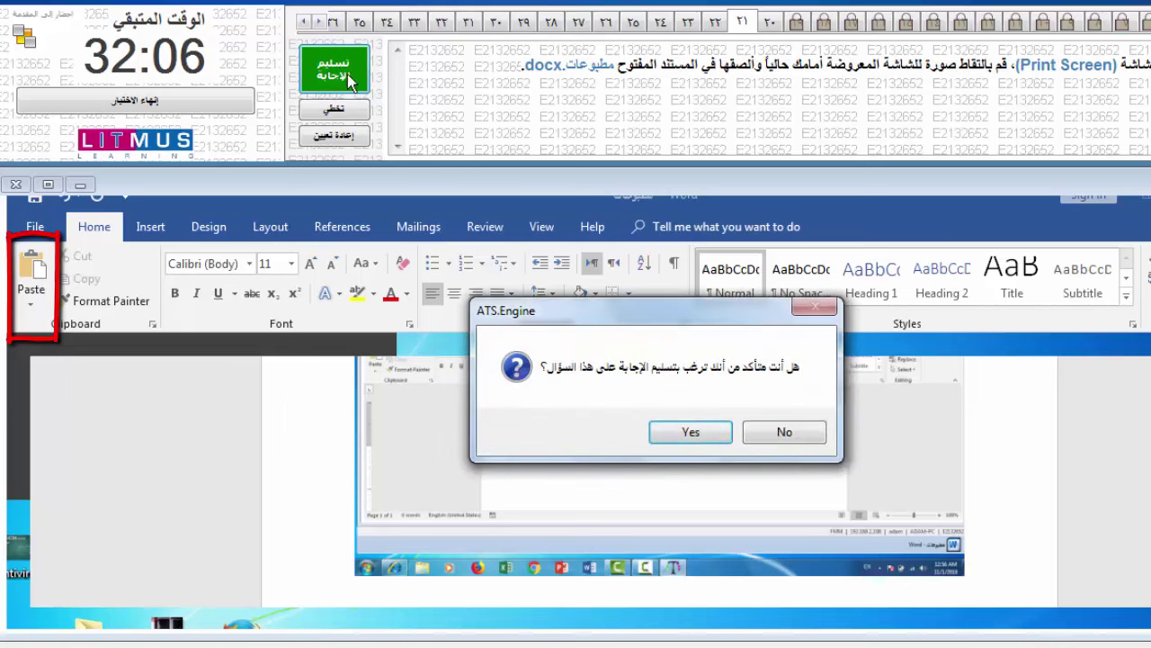
click(715, 432)
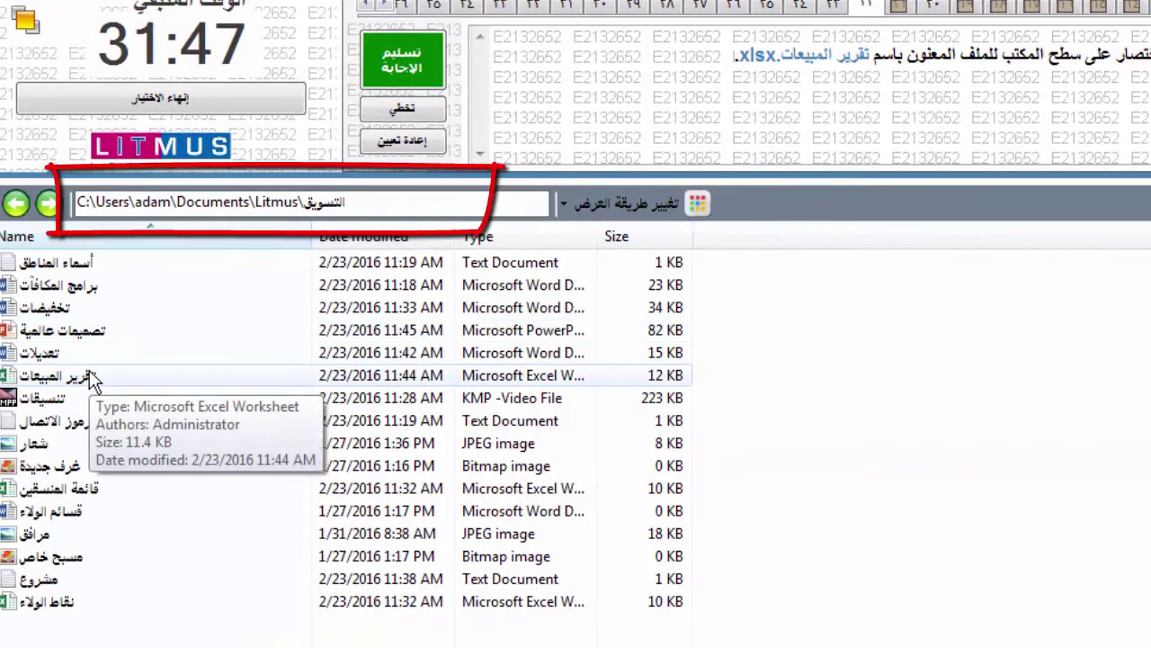
- Create a desktop shortcut for the Excel file تقرير المبيعات in the التسويق folder and submit the answer to question 22
click(93, 378)
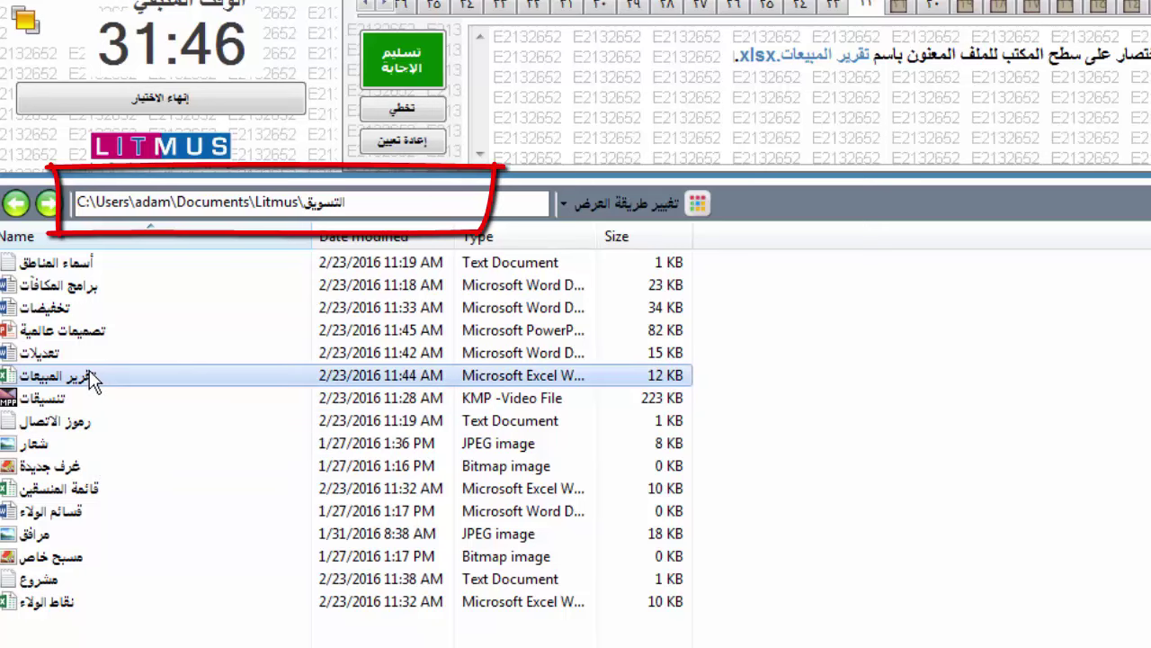
right_click(93, 378)
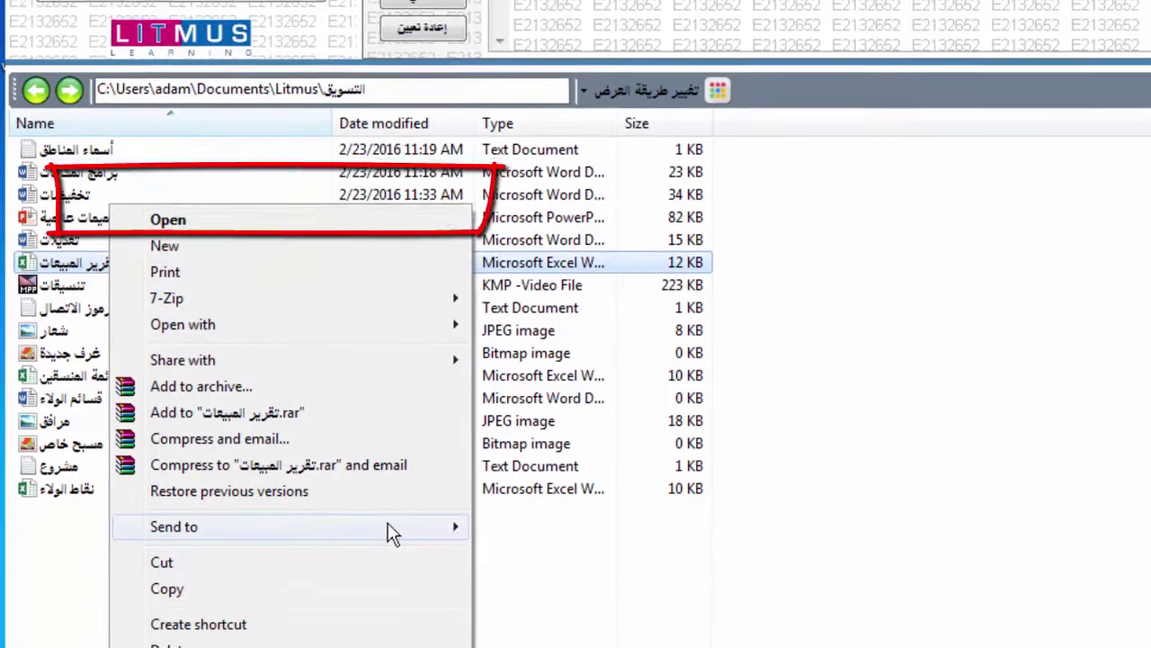
mouse_move(370, 637)
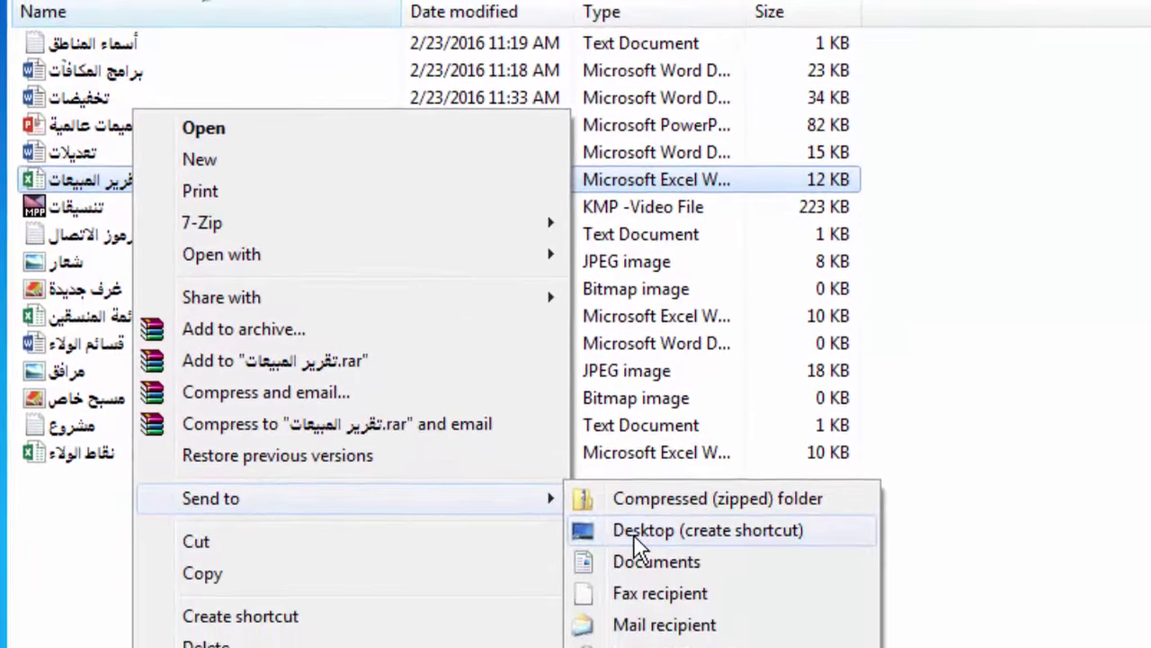
click(636, 538)
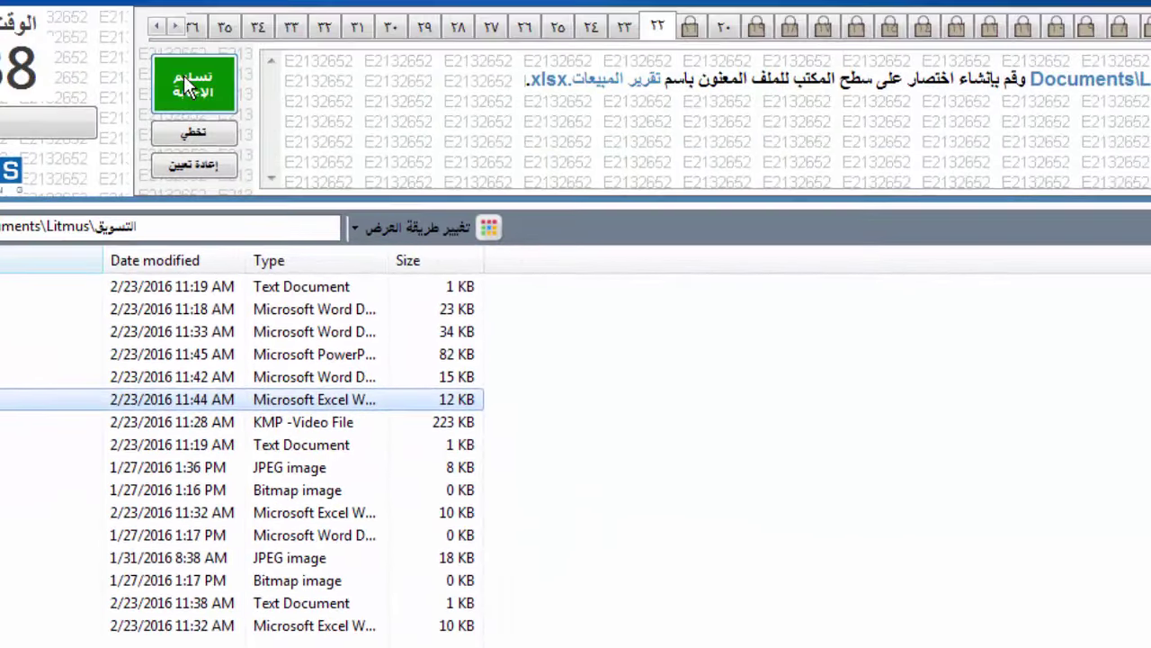
click(284, 14)
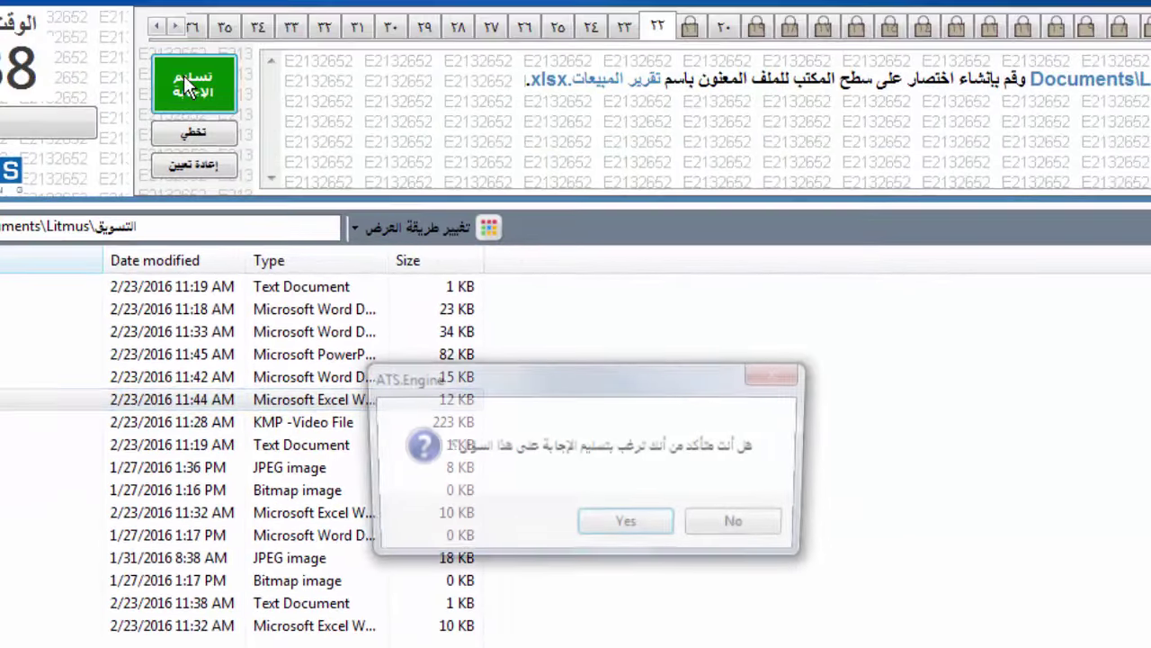
click(627, 526)
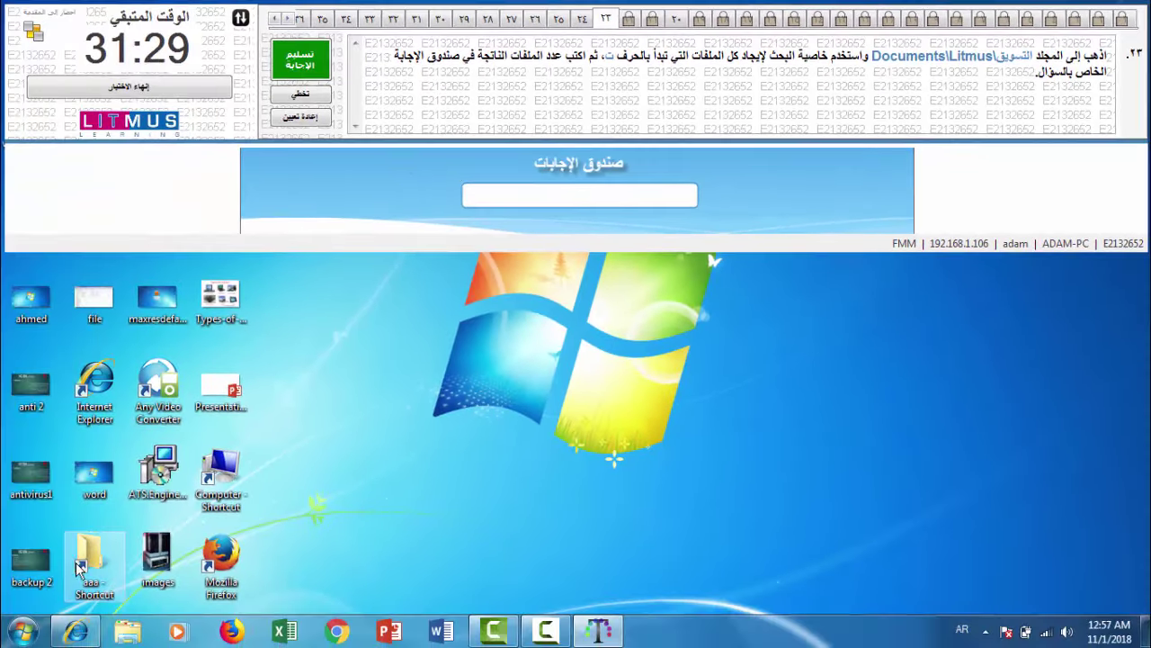
- Switch to Windows Explorer and place its restored window below the exam question text
click(117, 630)
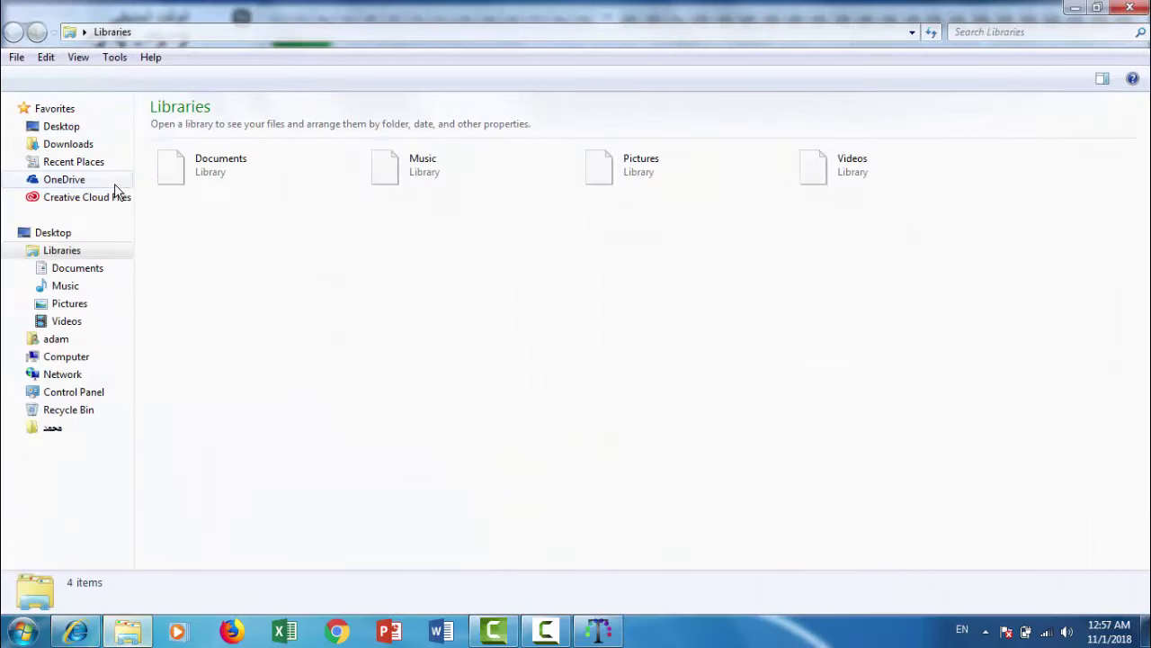
double_click(402, 12)
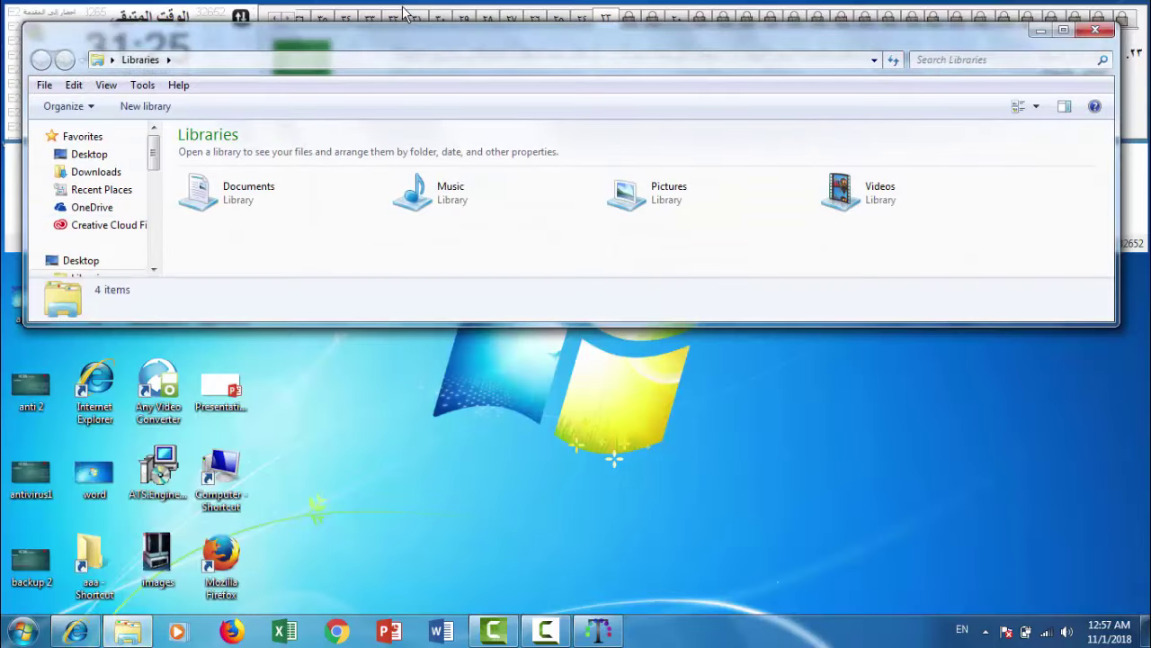
drag(411, 46, 407, 199)
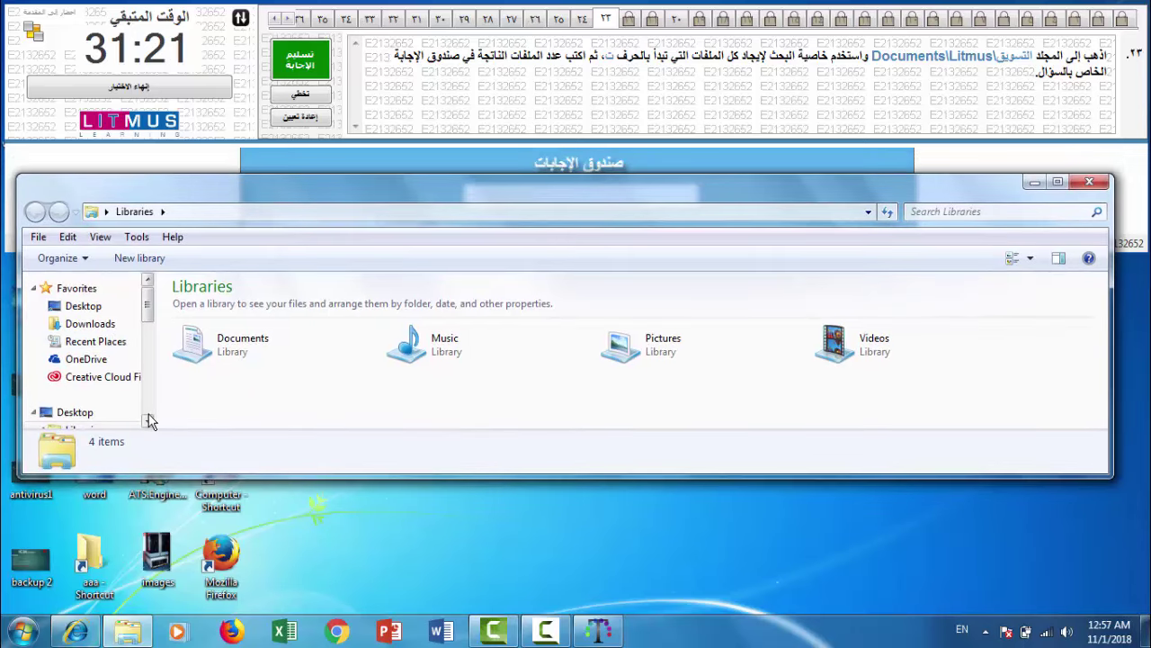
- Open the folder التسويق inside the Litmus folder of the Documents library
scroll(150, 421, down, 4)
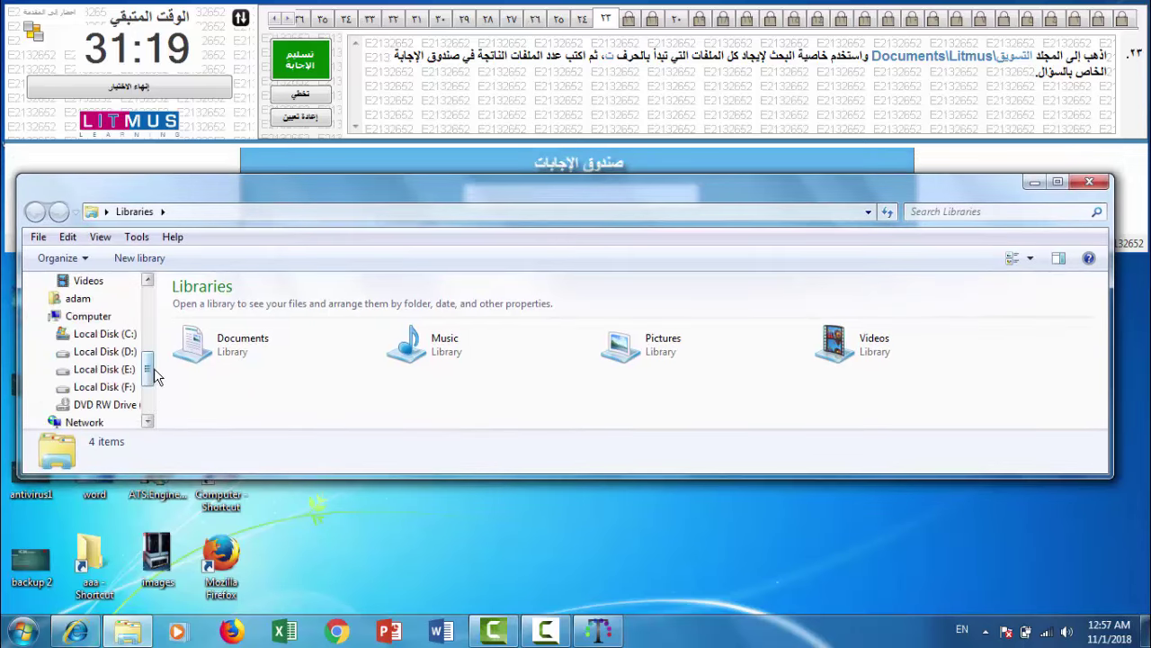
drag(155, 376, 154, 326)
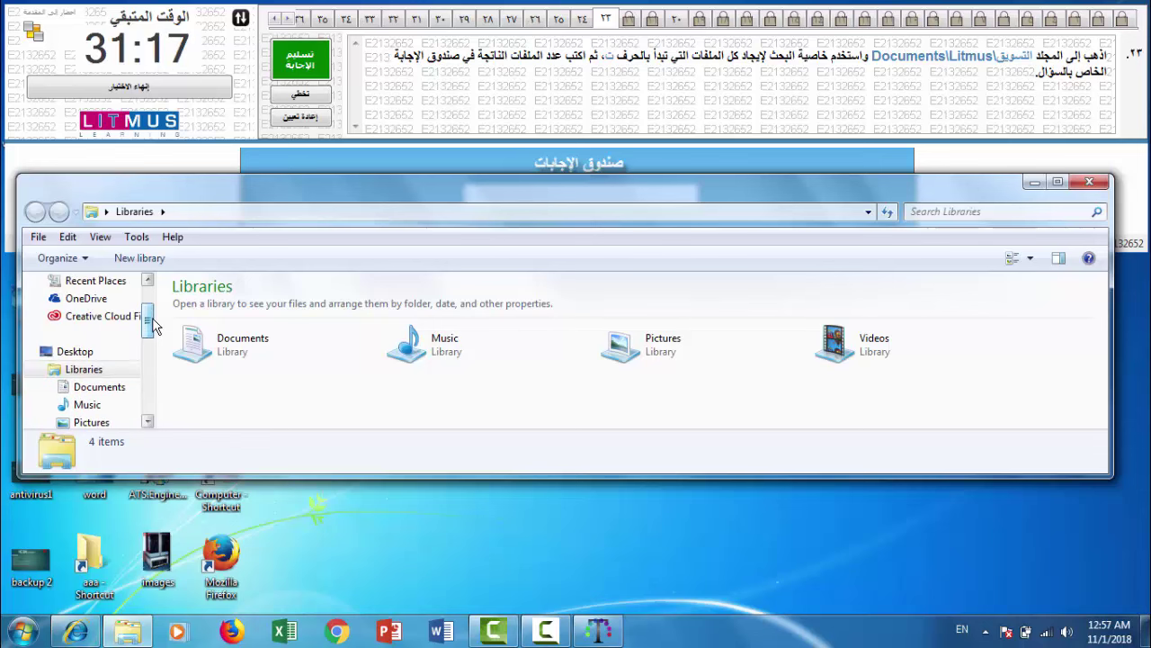
click(114, 392)
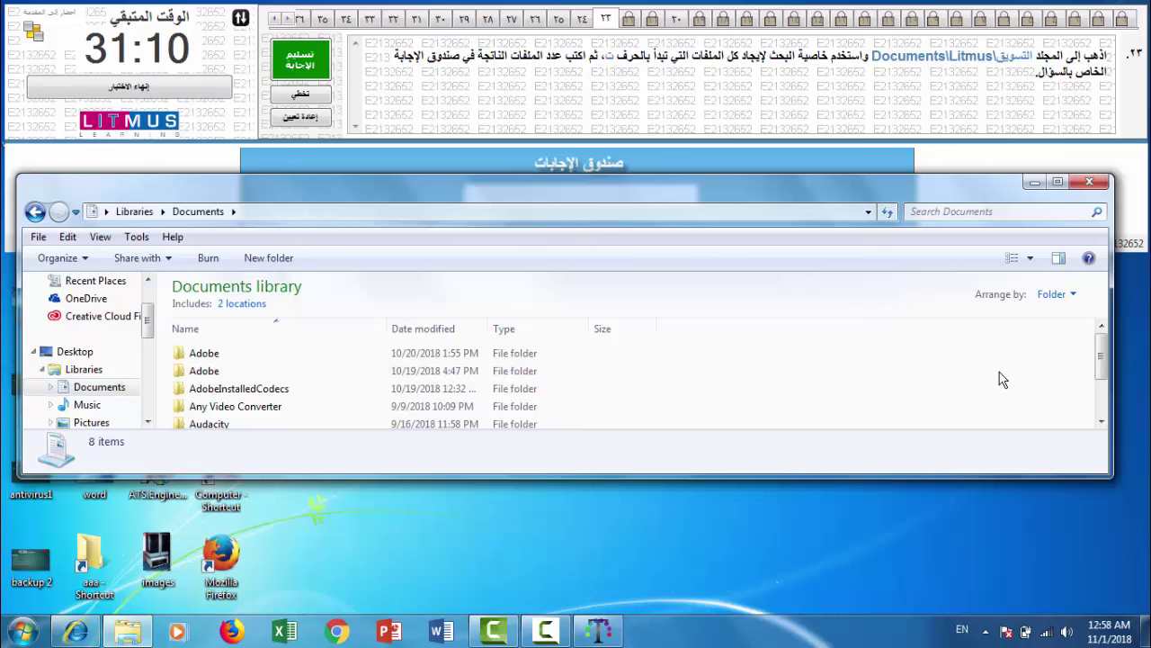
scroll(999, 380, down, 1)
scroll(999, 381, down, 1)
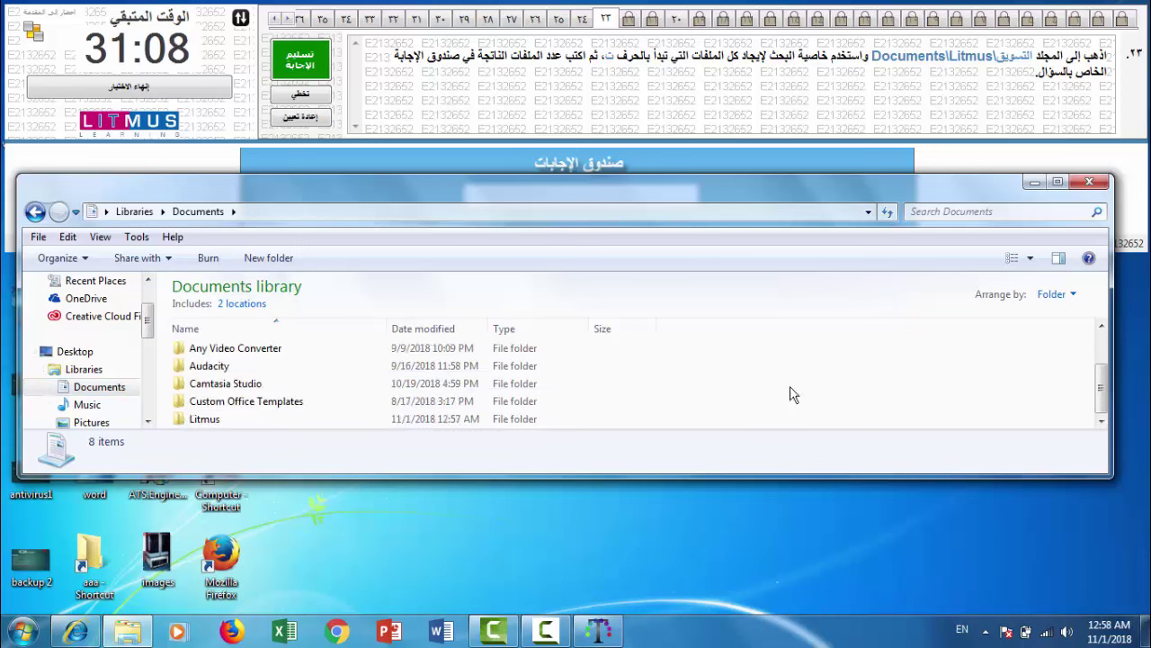
double_click(285, 424)
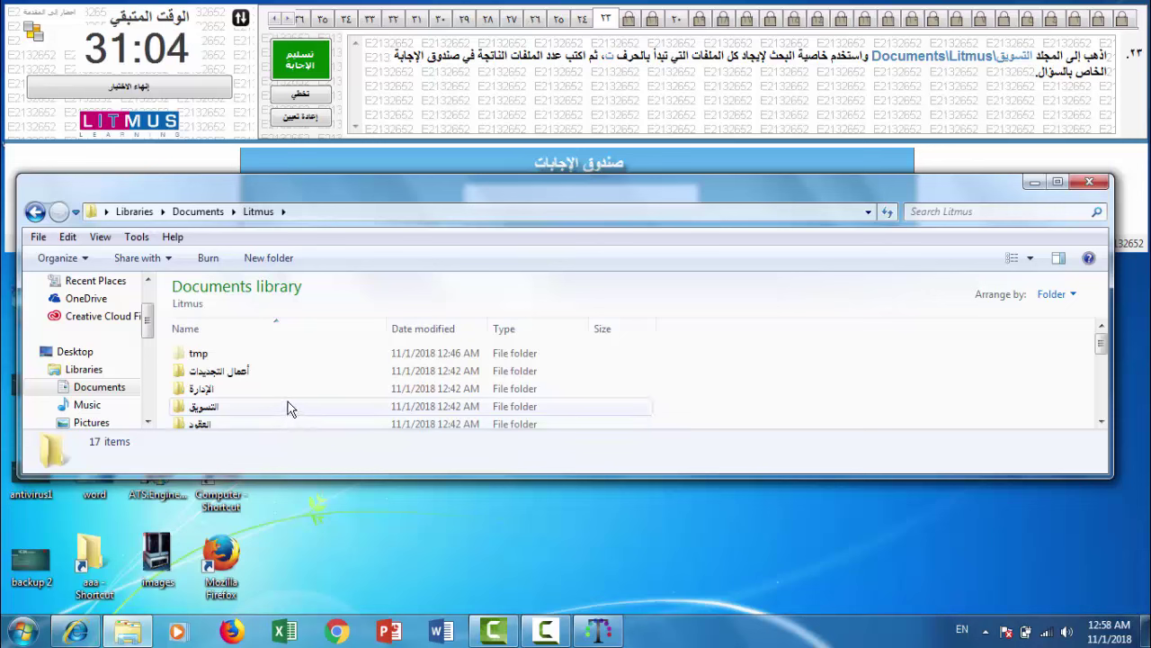
double_click(287, 407)
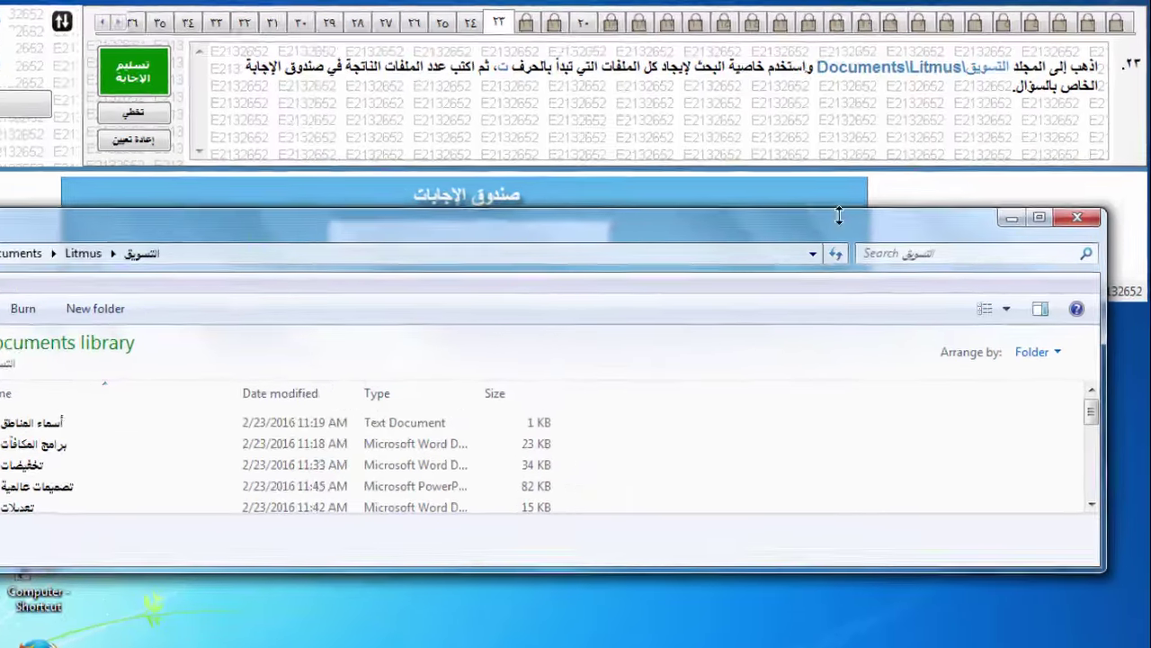
- Search the التسويق folder for ت and look through the matching files to count them
click(904, 253)
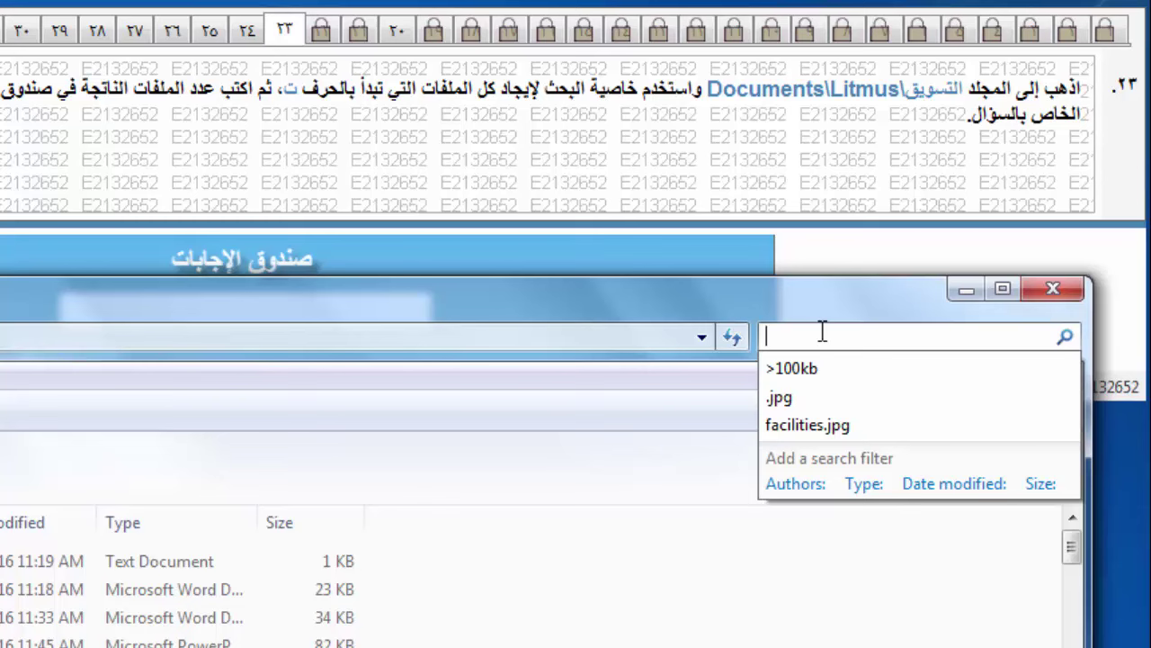
text(j)
key(BackSpace)
text(ت)
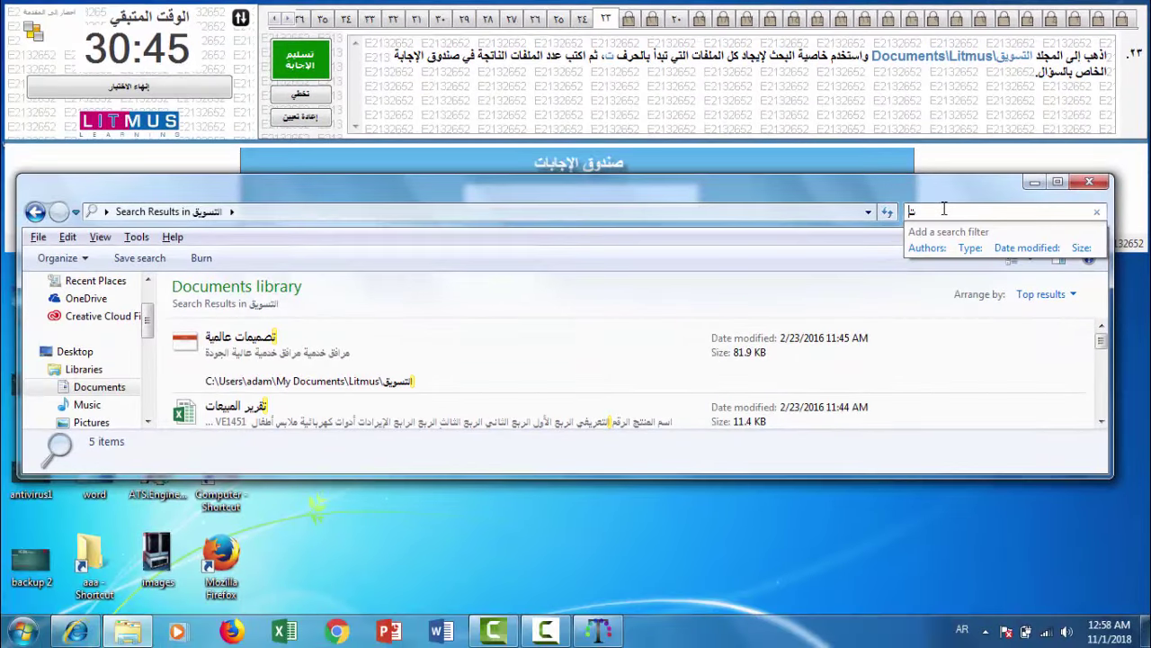
click(474, 74)
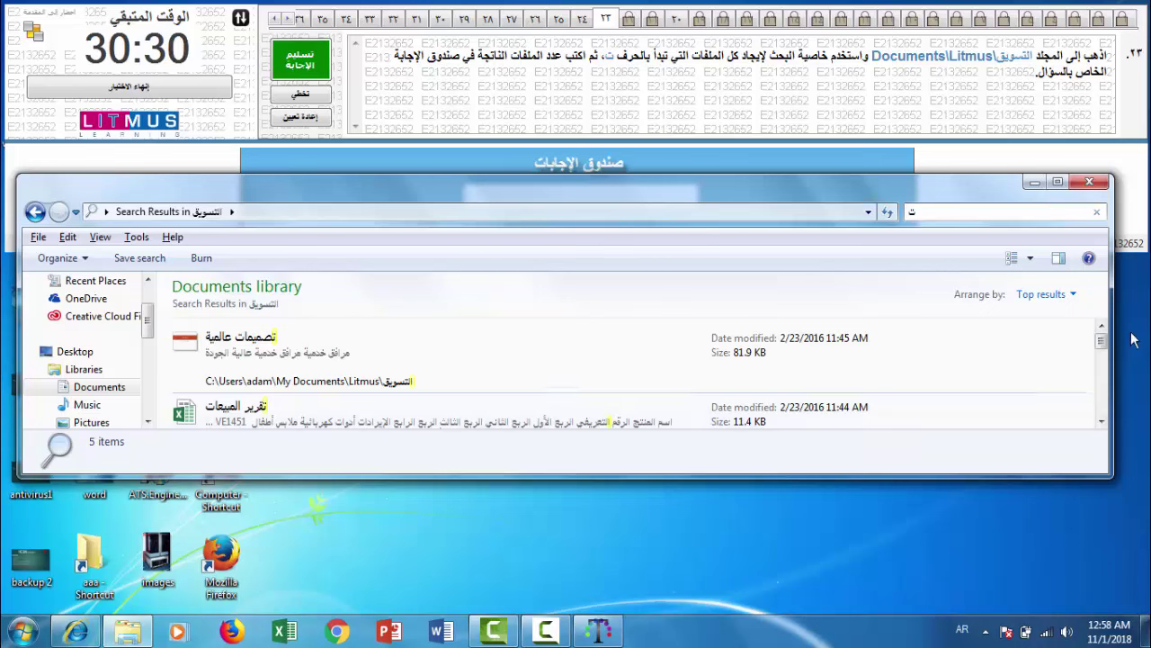
scroll(1101, 356, down, 2)
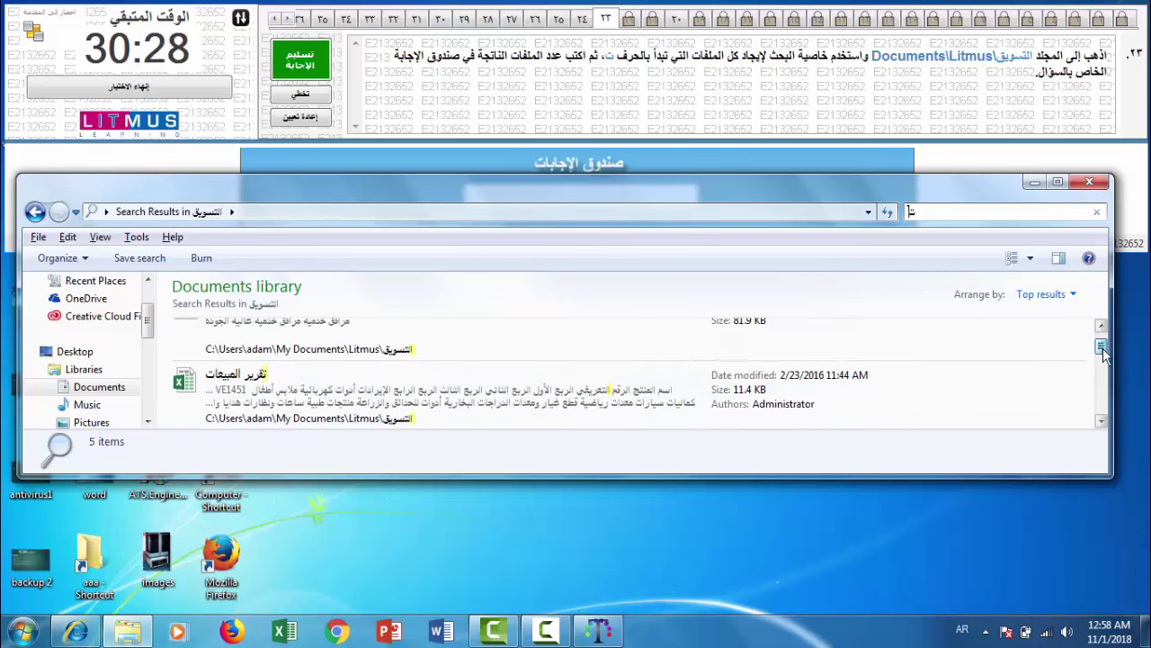
drag(1101, 356, 1106, 400)
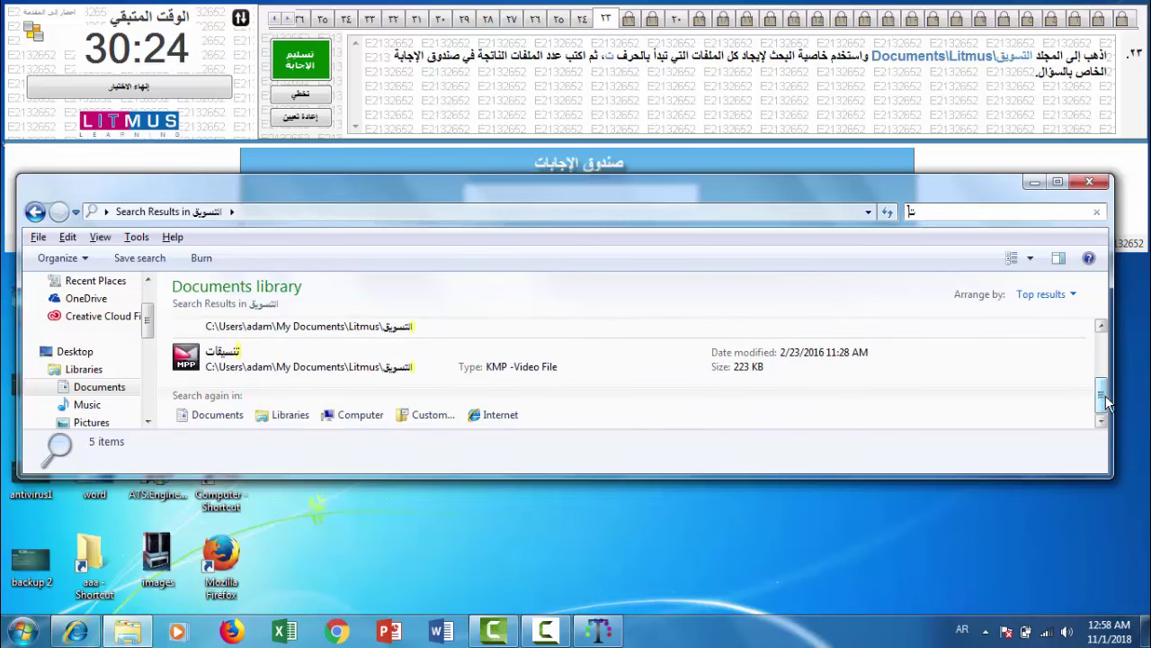
- Switch back to the exam, enter 5 in the answer box of question 23 and submit the answer
click(859, 166)
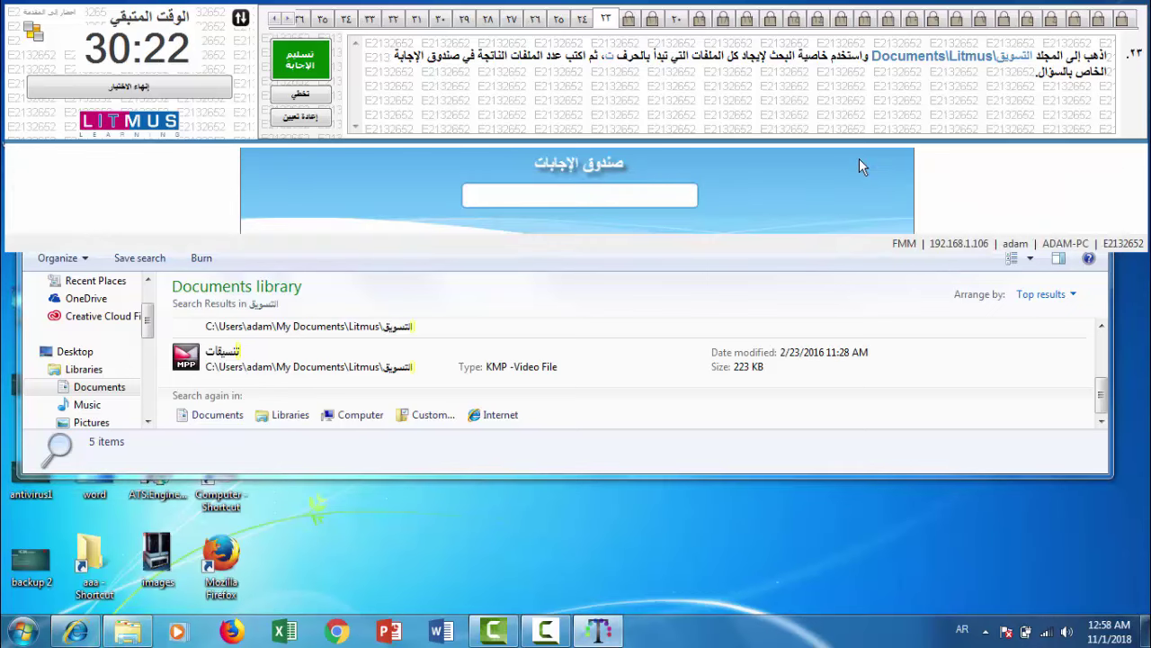
click(666, 195)
click(301, 59)
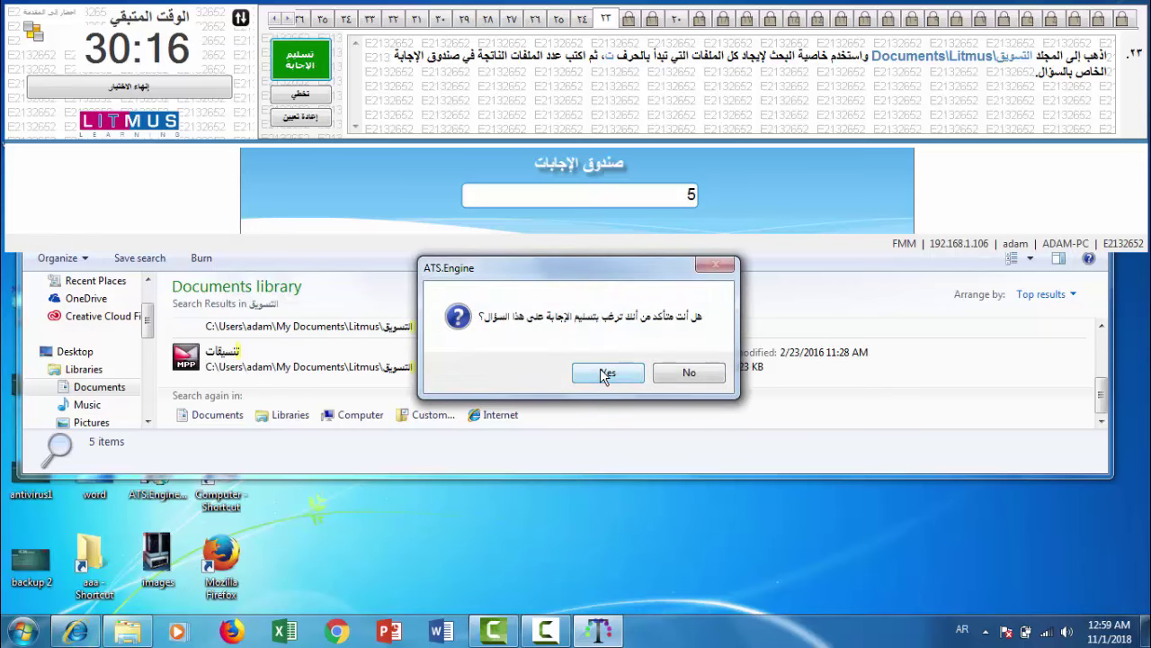
click(602, 375)
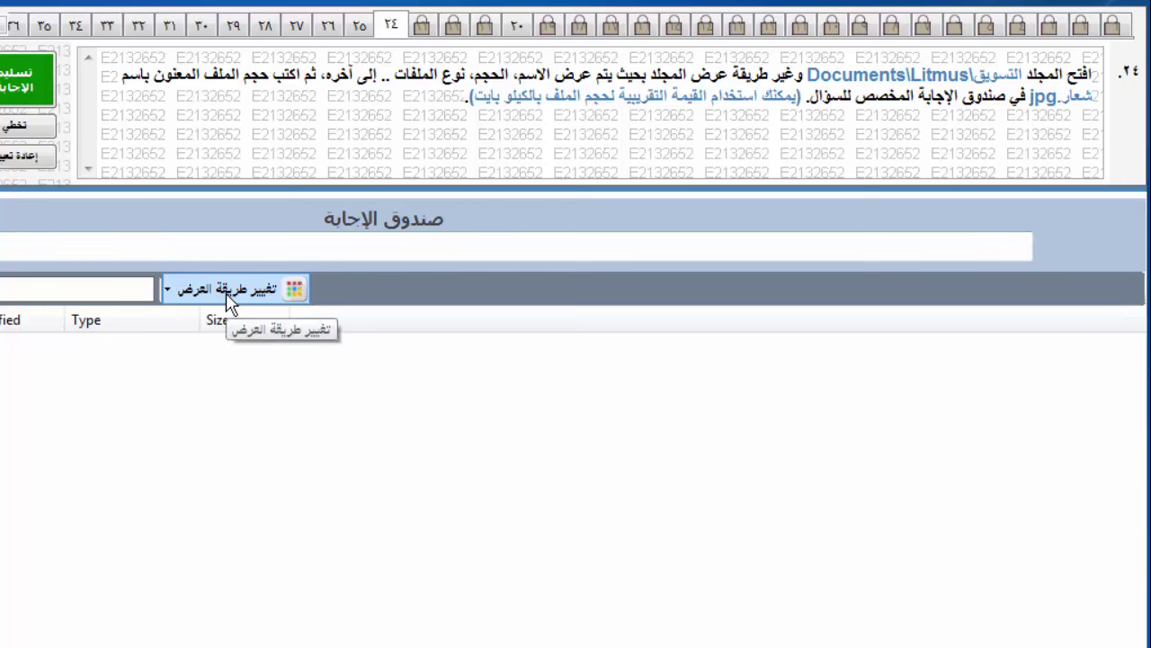
- Switch the التسويق folder's file list to details view (تفاصيل) and submit 8 as the answer to question 24
click(179, 291)
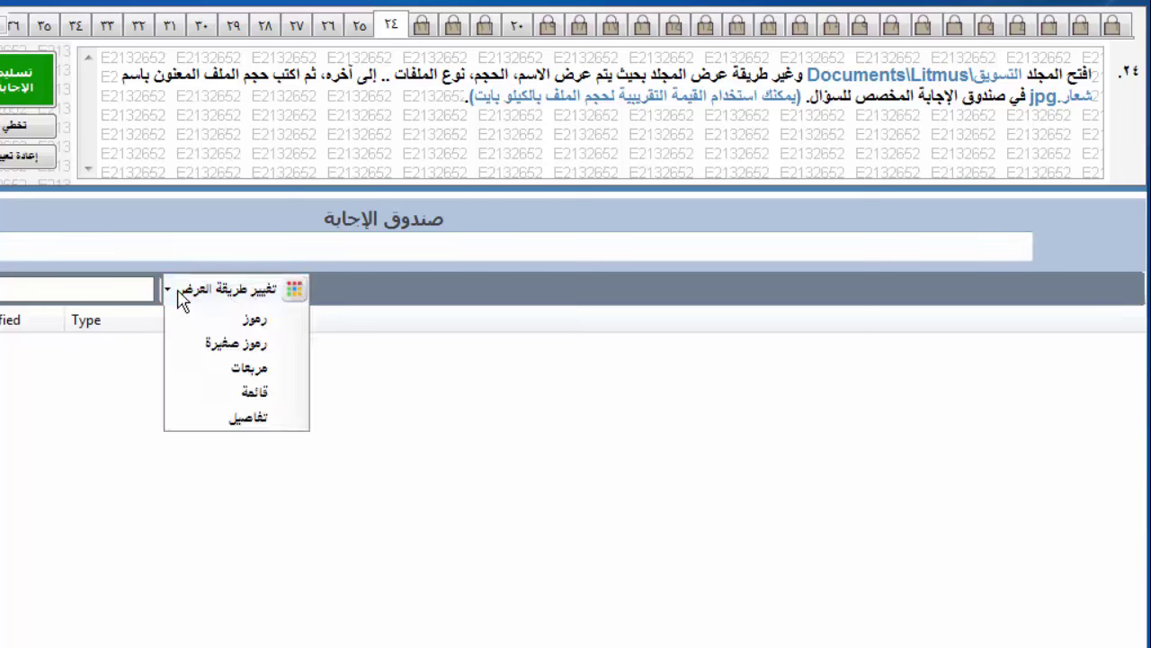
click(204, 419)
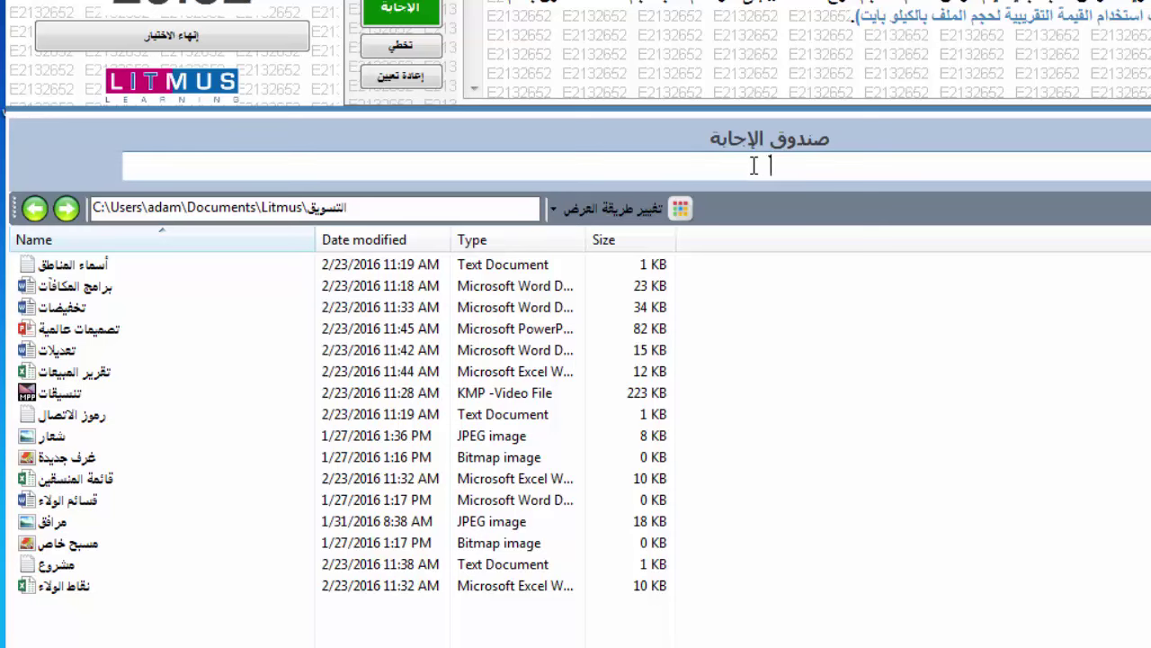
text(8)
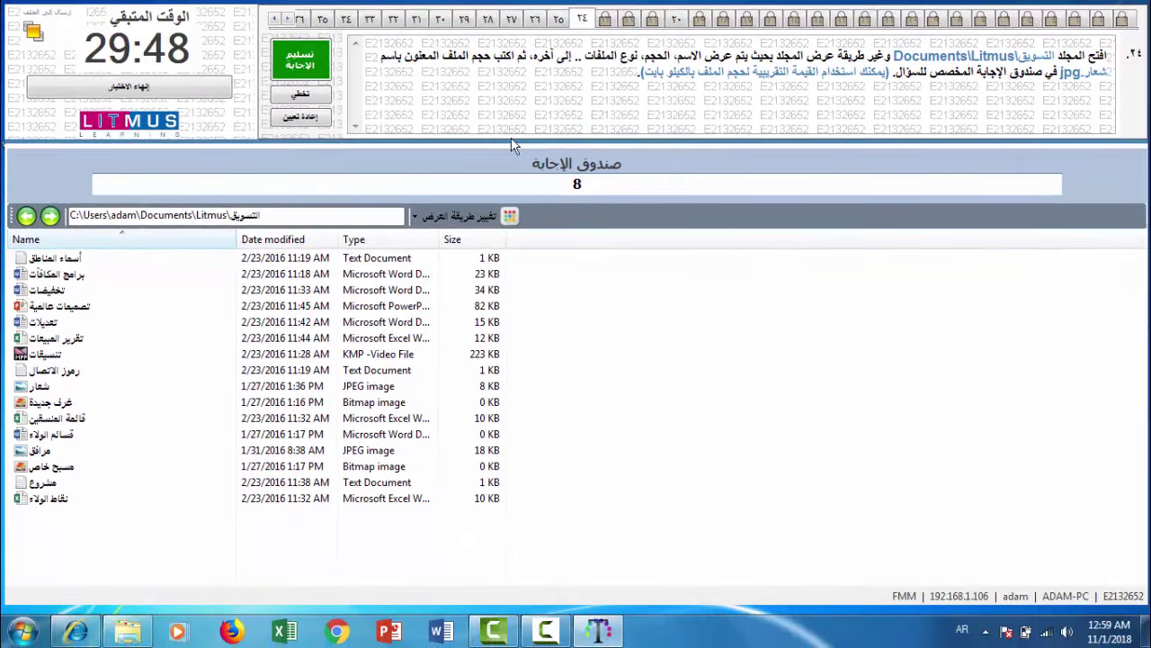
click(290, 63)
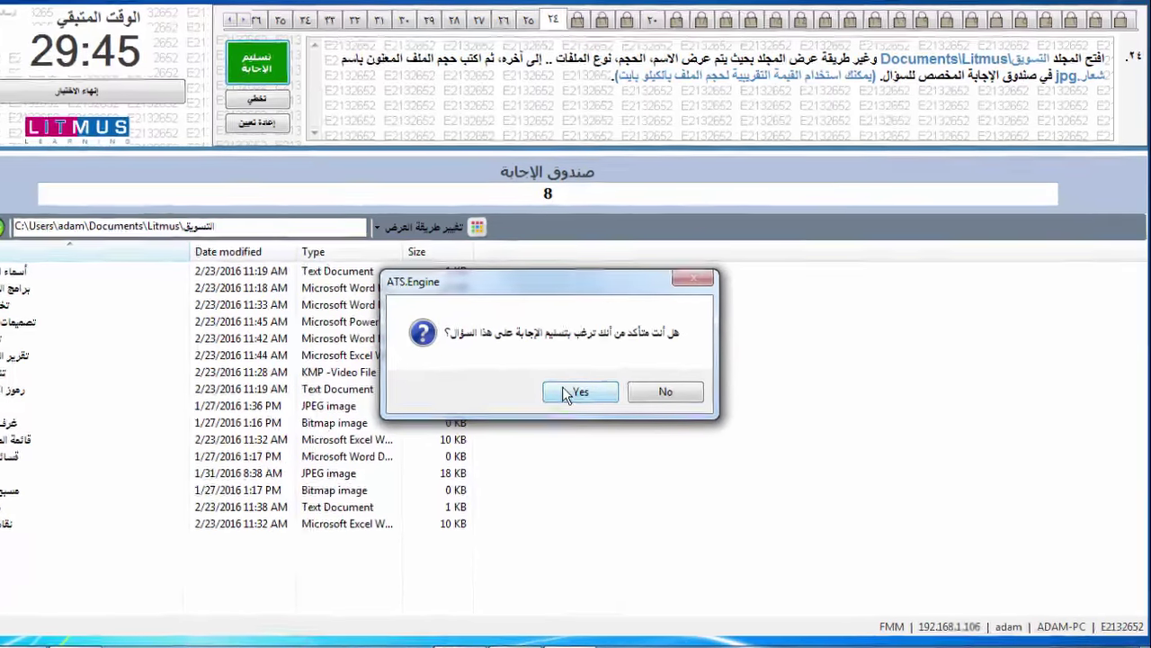
click(566, 394)
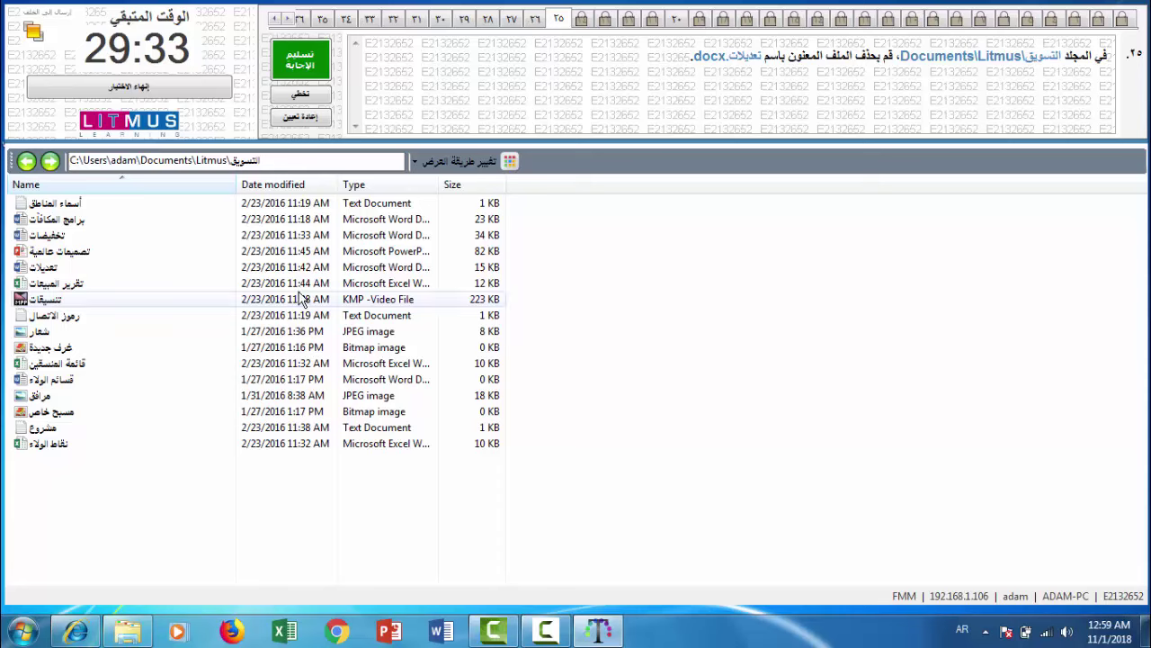
- Delete the Word document تعديلات from the التسويق folder and submit the answer to question 25
click(49, 268)
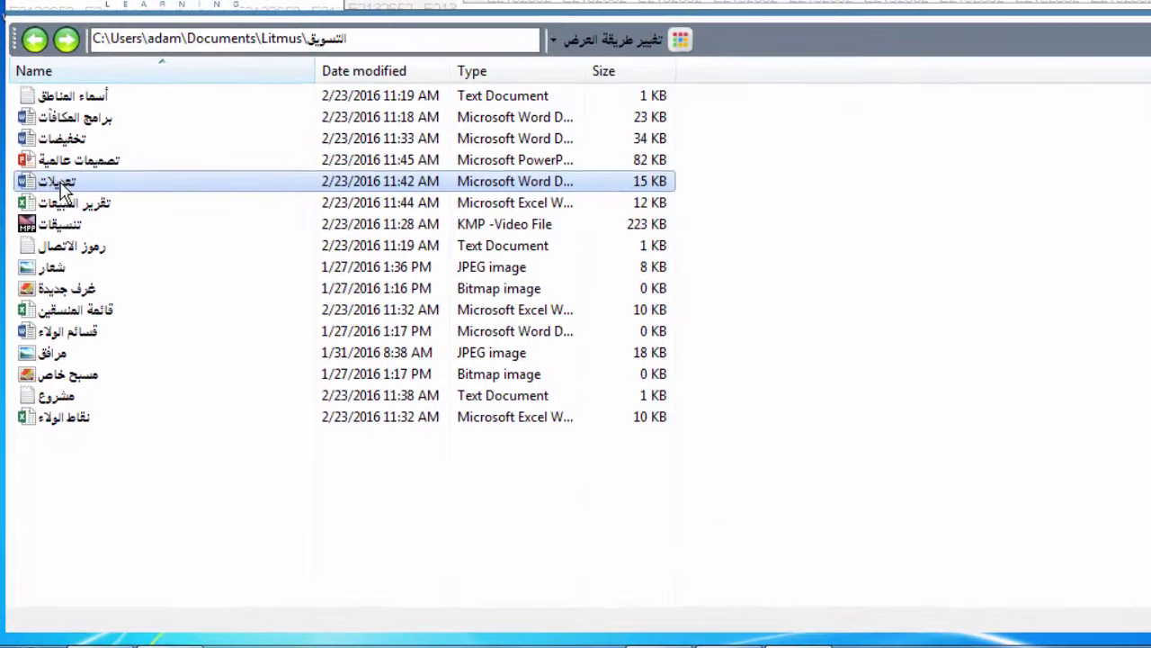
right_click(63, 189)
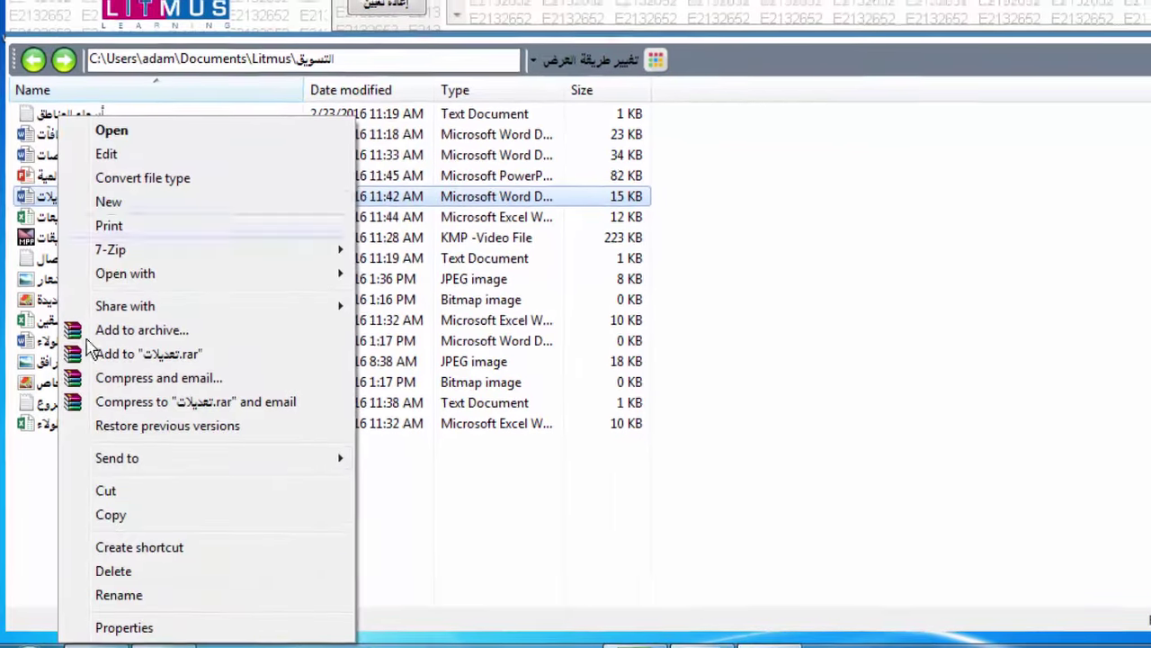
click(133, 573)
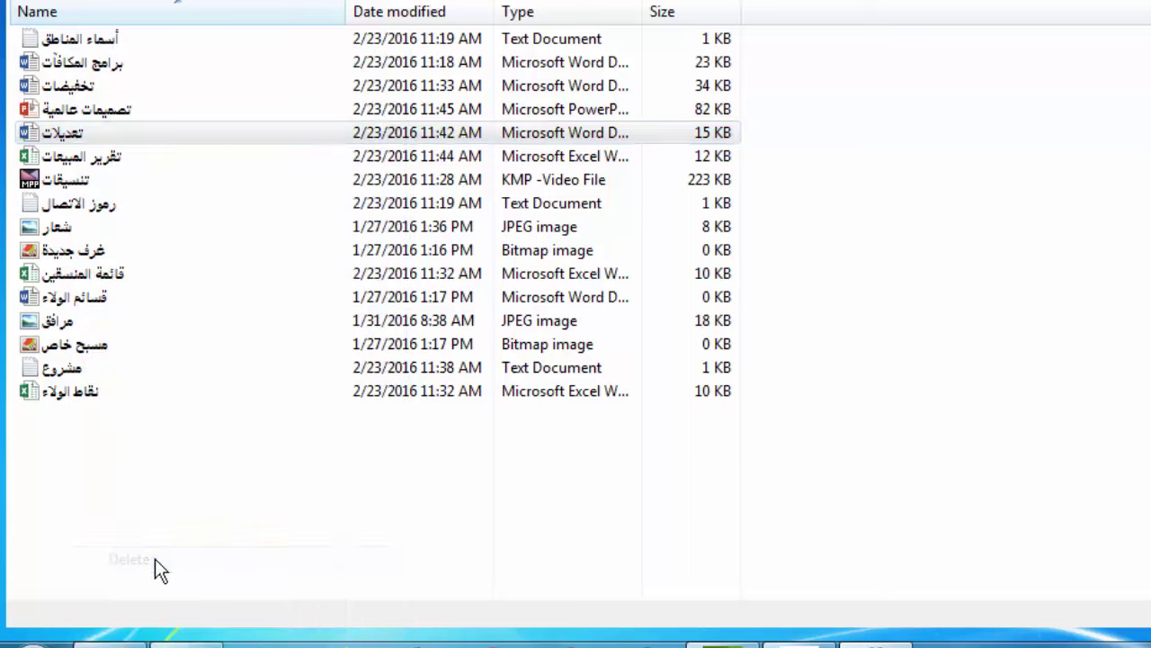
click(917, 303)
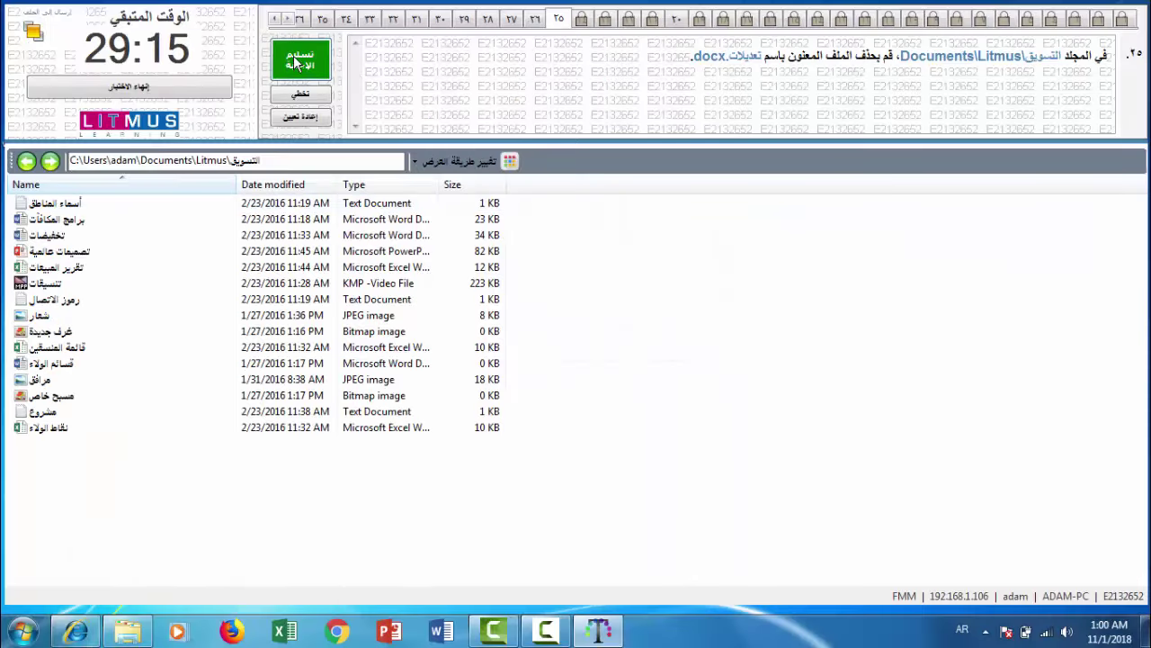
click(297, 61)
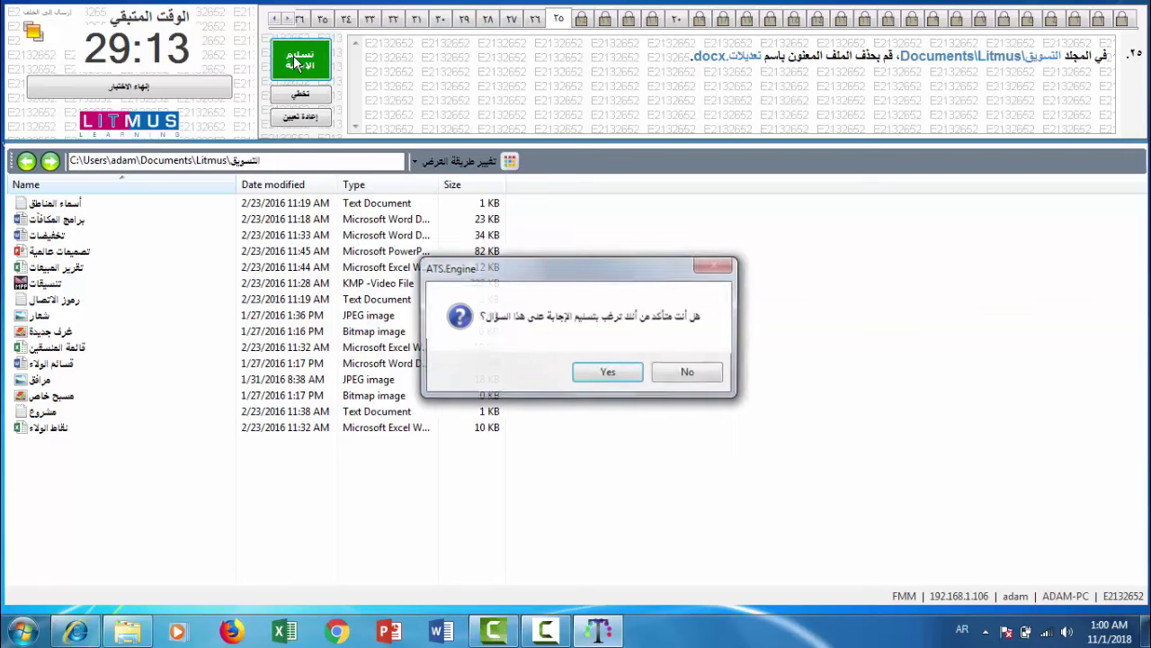
click(602, 370)
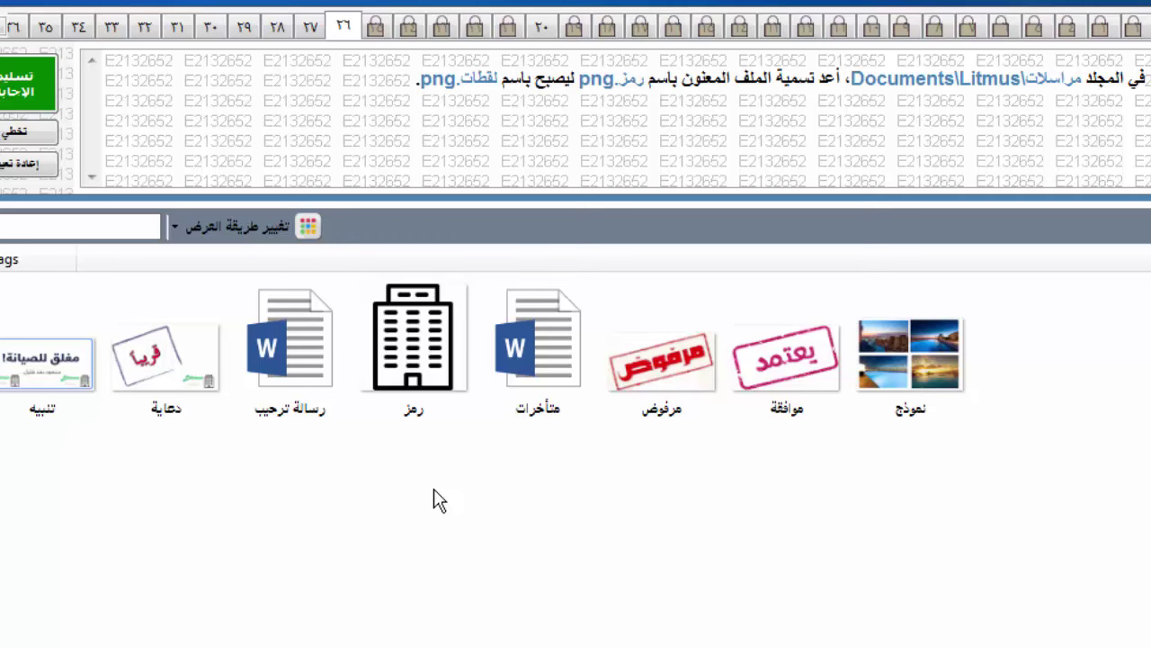
- Rename the image رمز in the مراسلات folder as لقطات and submit the answer to question 26
click(430, 344)
right_click(430, 344)
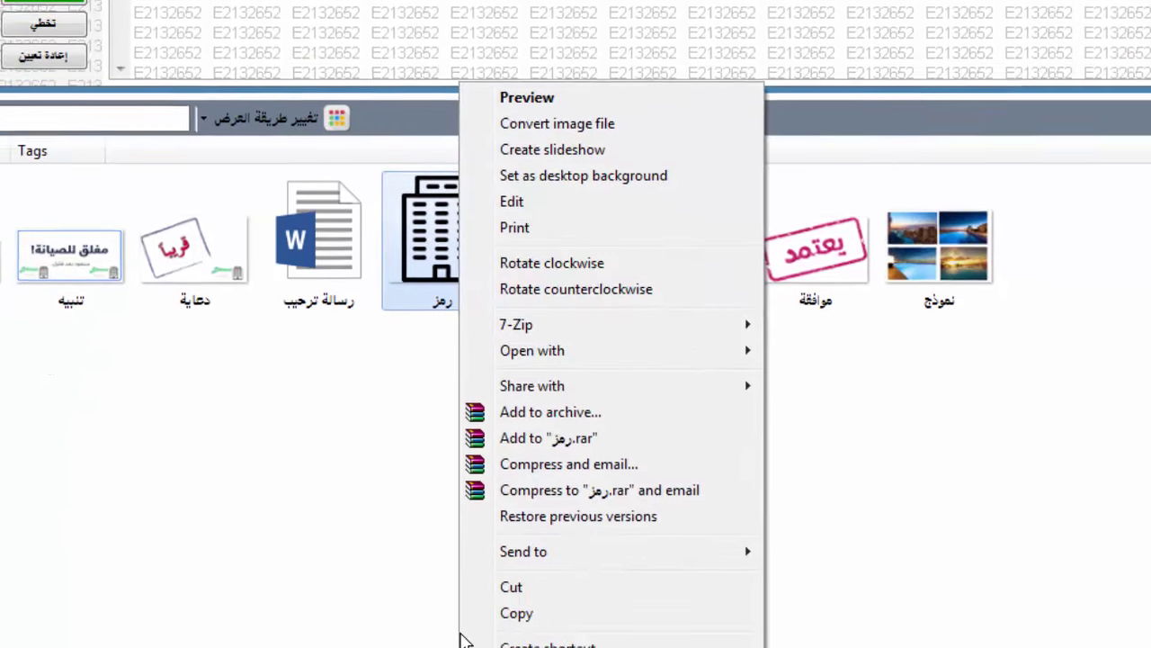
click(531, 629)
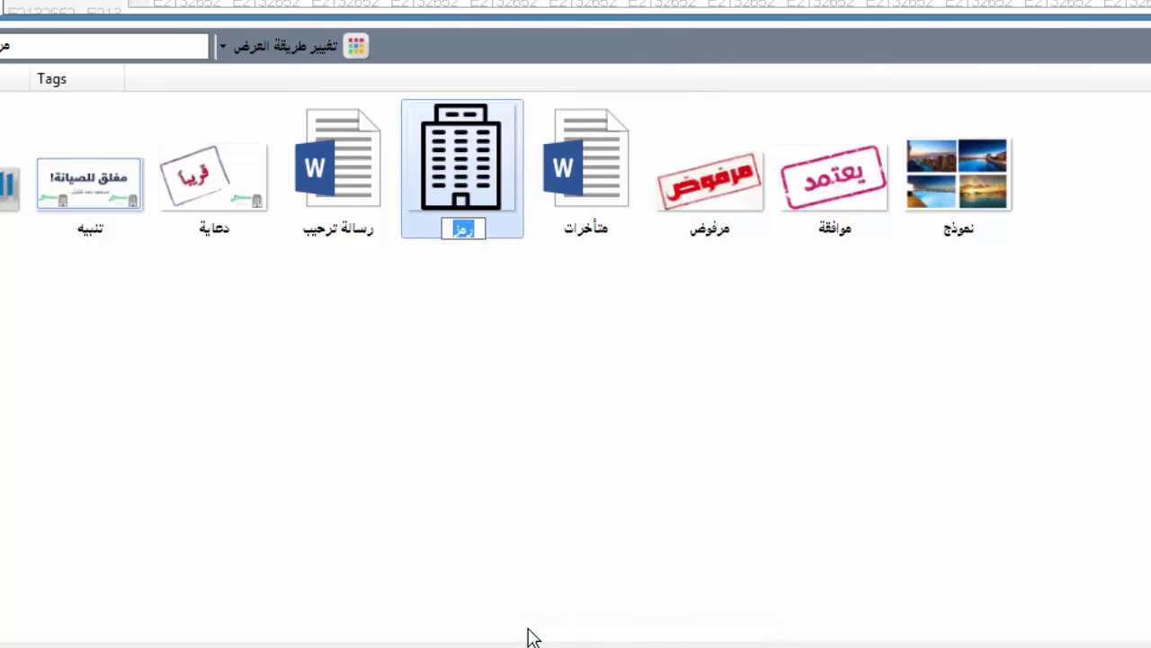
text(أ)
text(قطات)
key(Return)
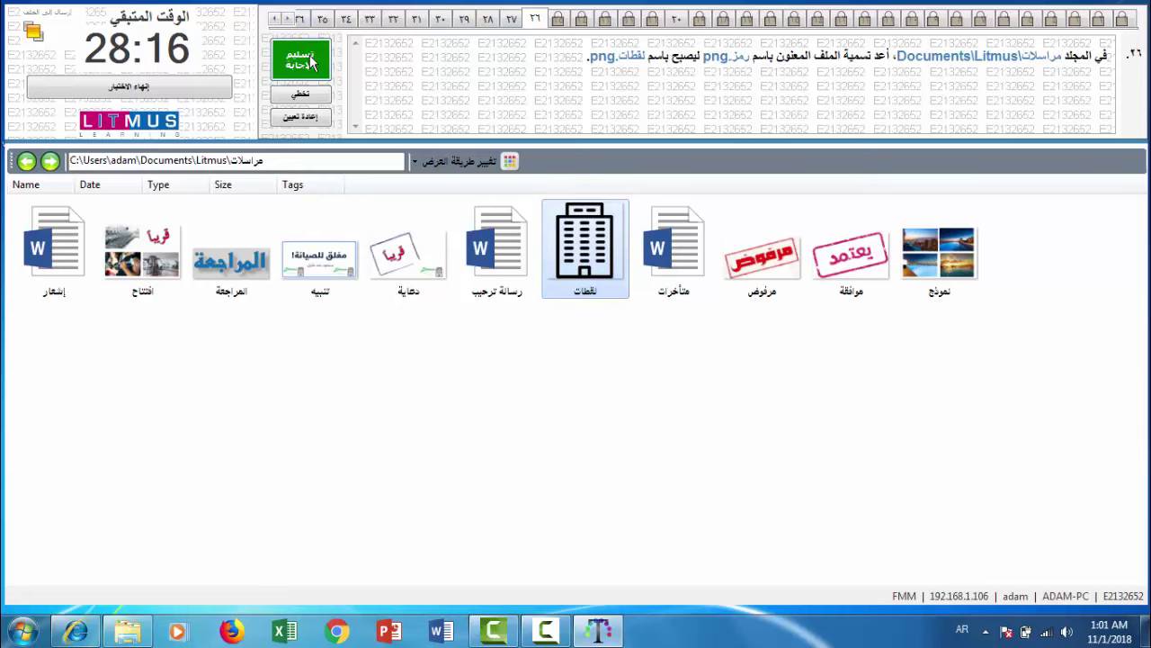
click(310, 61)
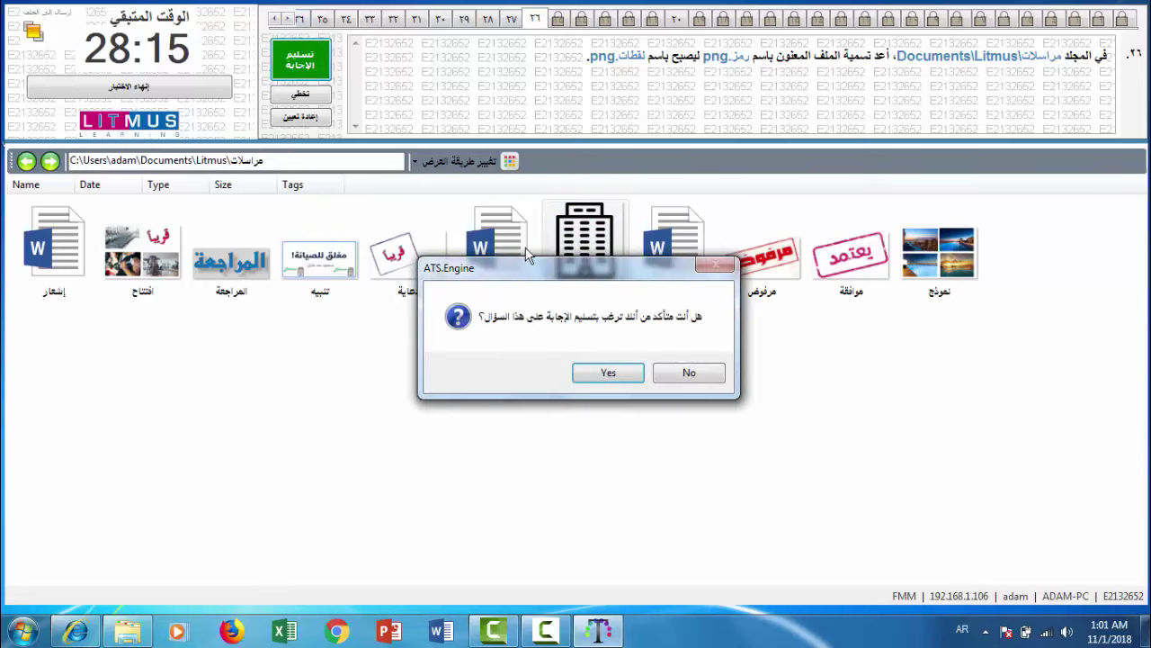
click(615, 377)
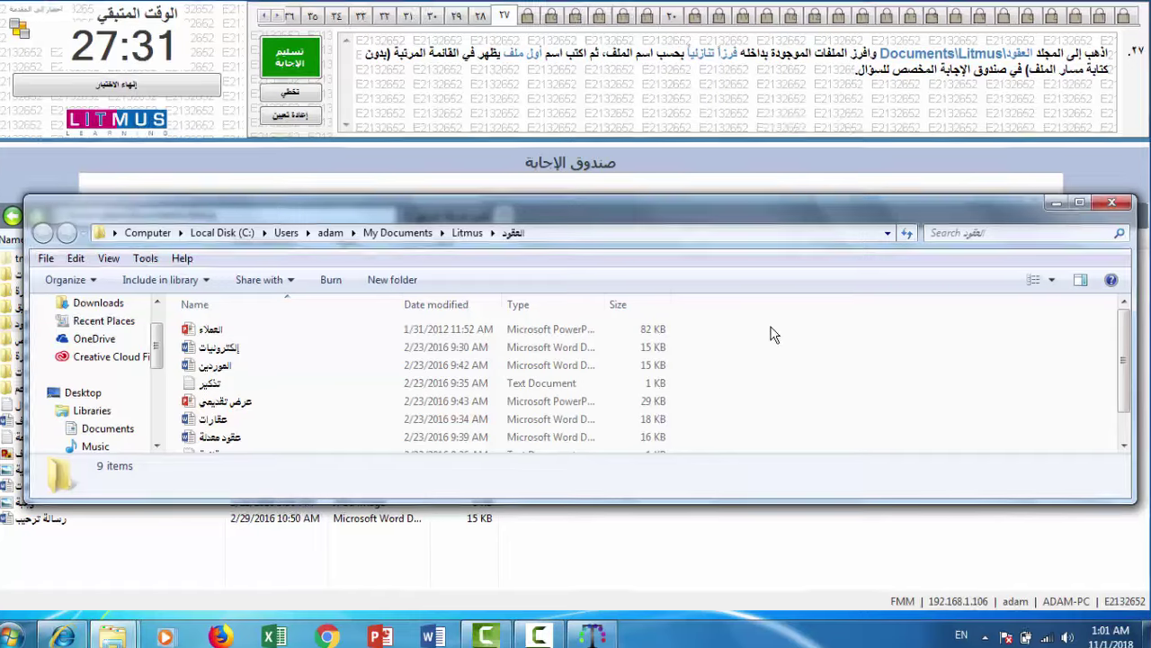
- Sort the files in the العقود folder by name in descending order
right_click(771, 327)
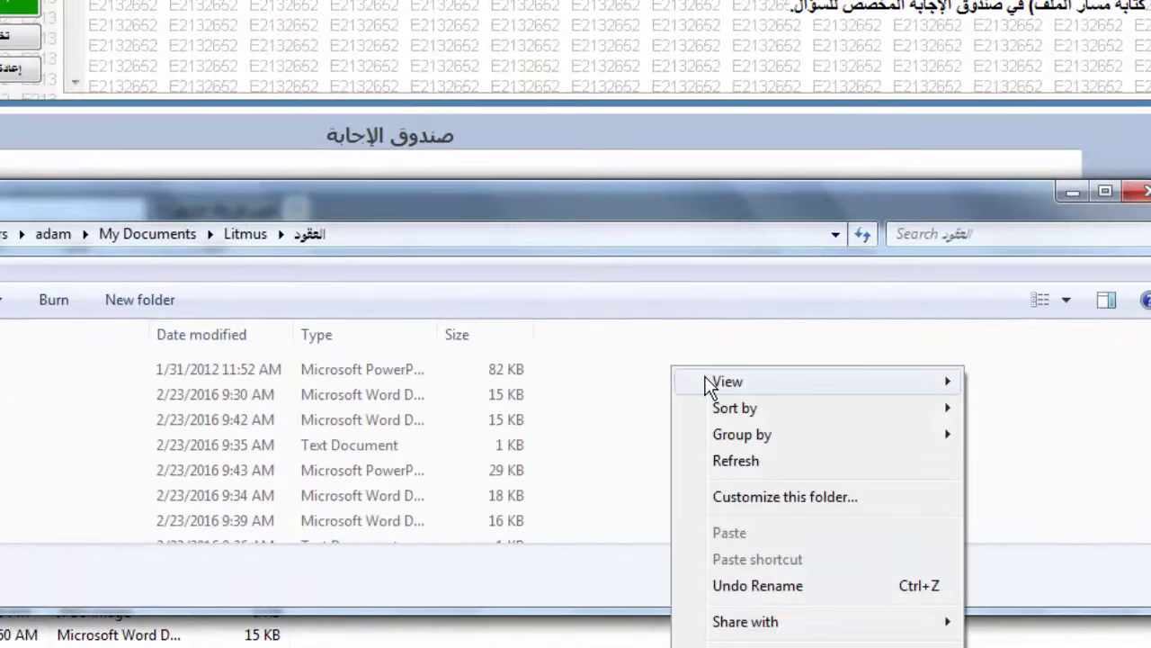
mouse_move(906, 412)
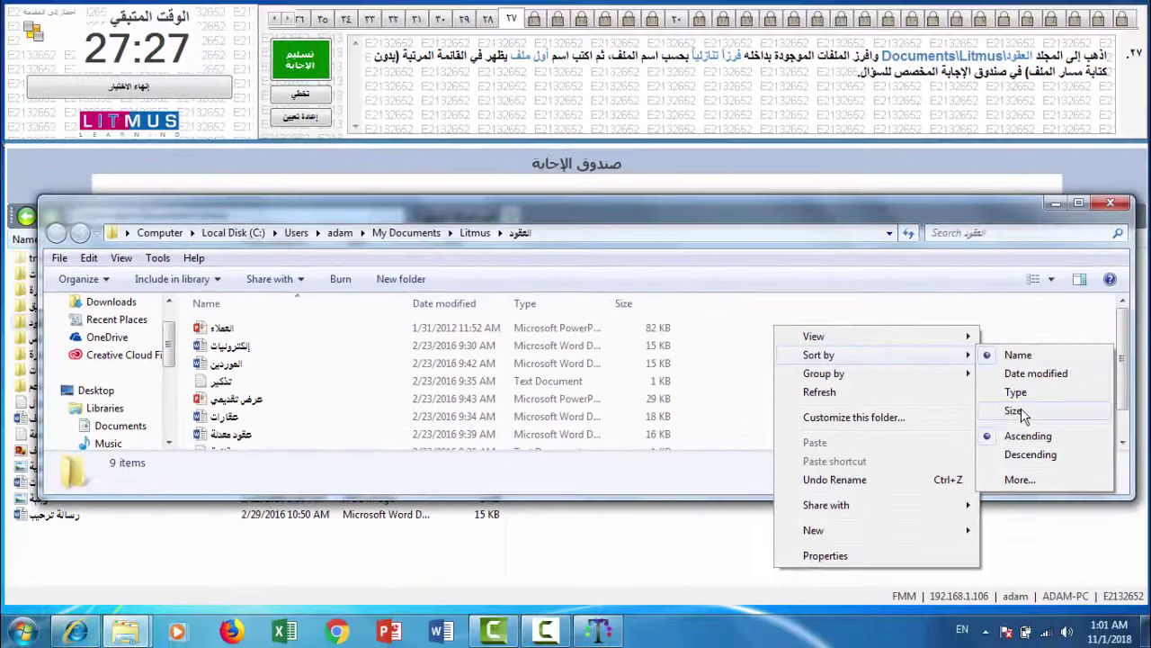
click(1031, 457)
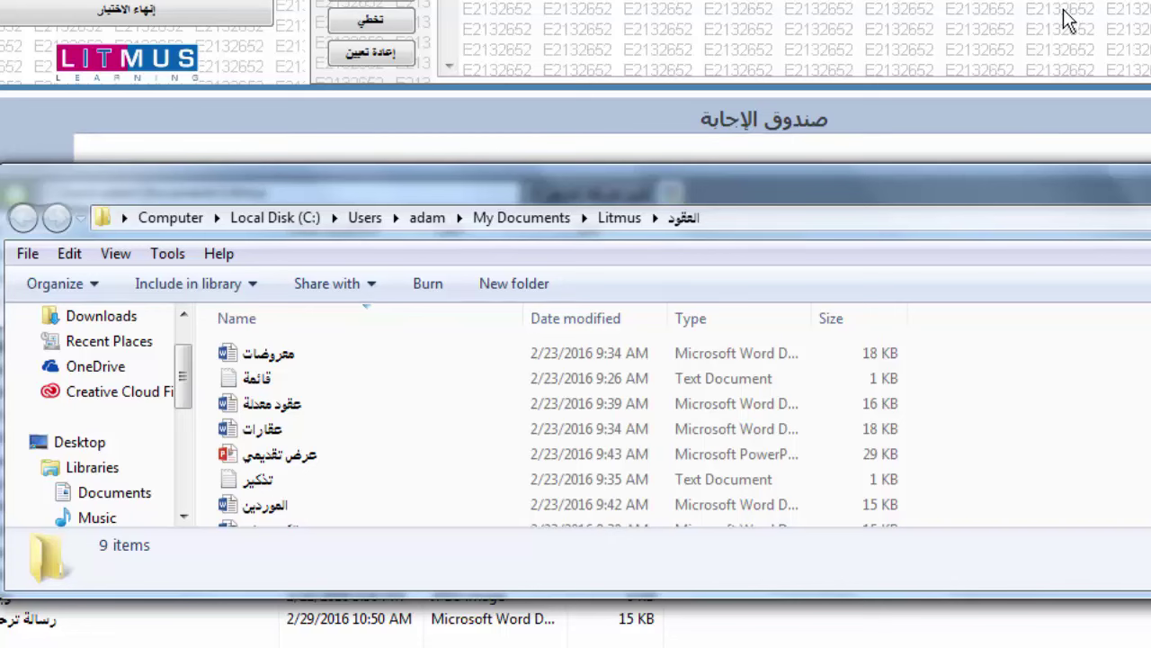
- Enter معروضات in the answer box of question 27 and submit the answer
click(875, 149)
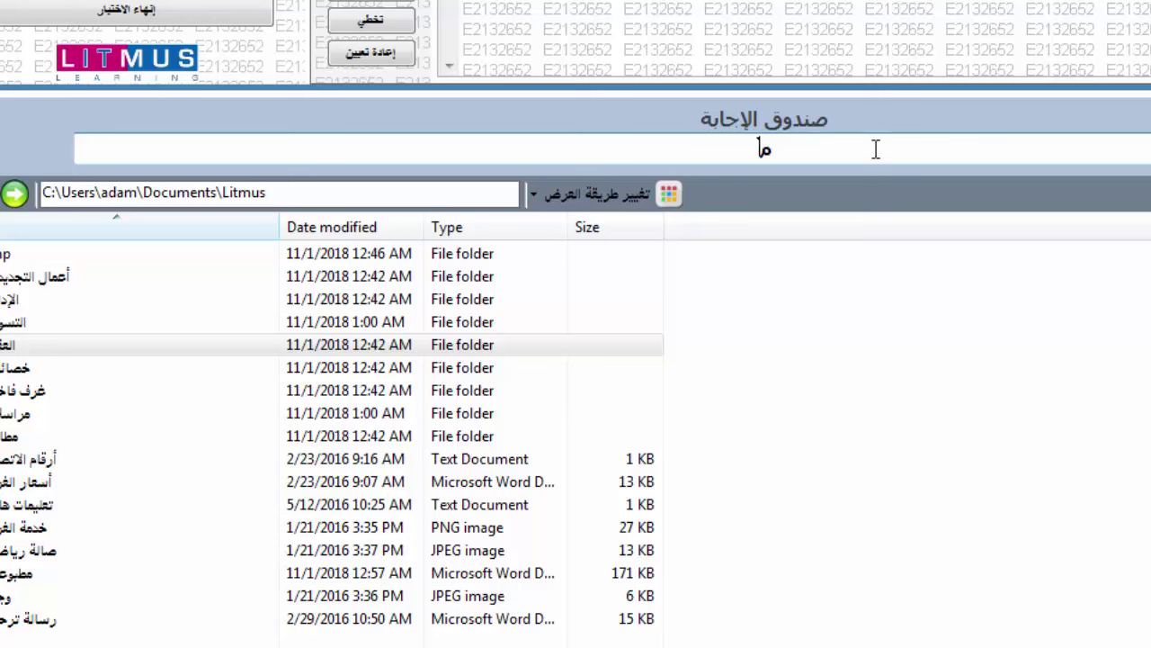
text(معروضات)
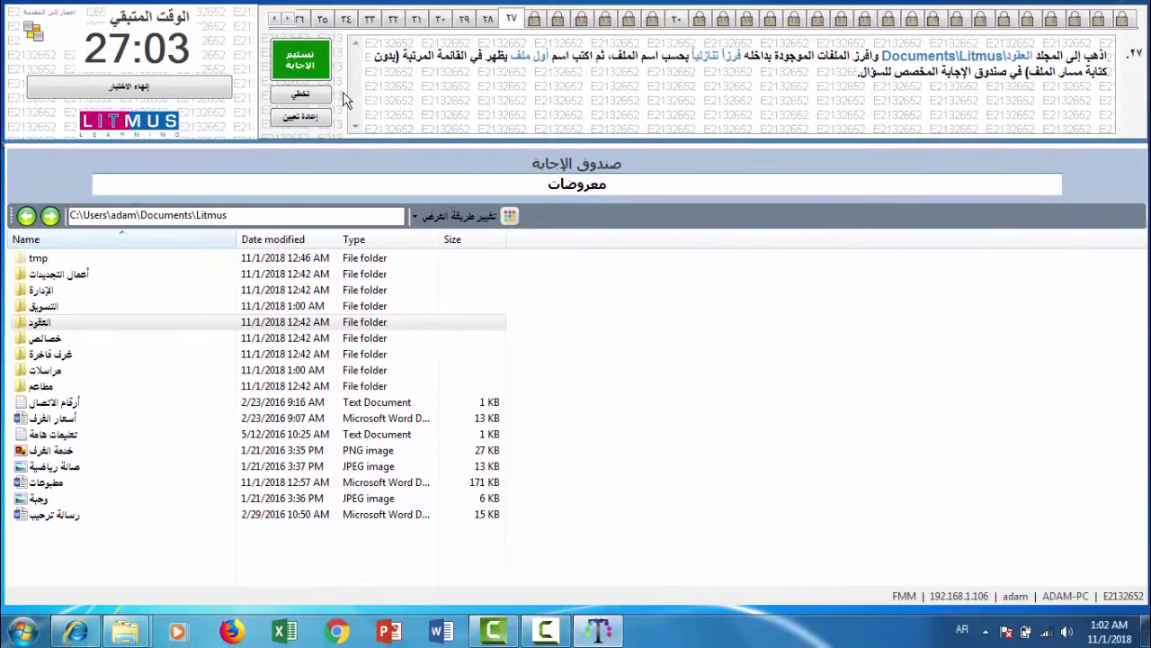
click(322, 70)
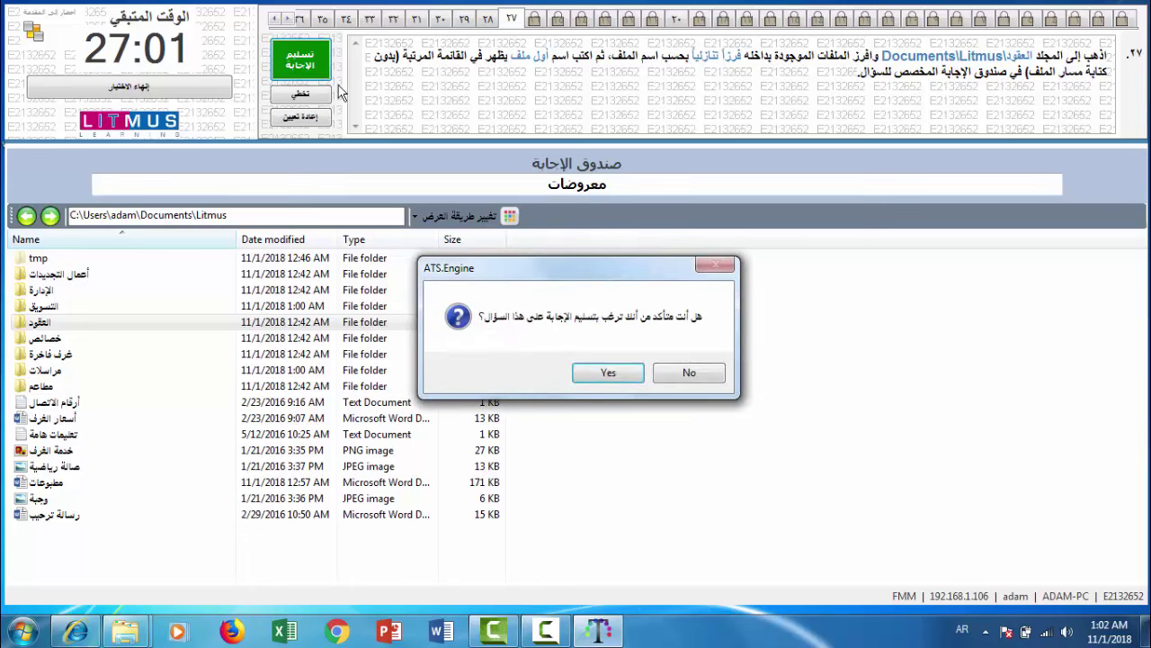
click(609, 372)
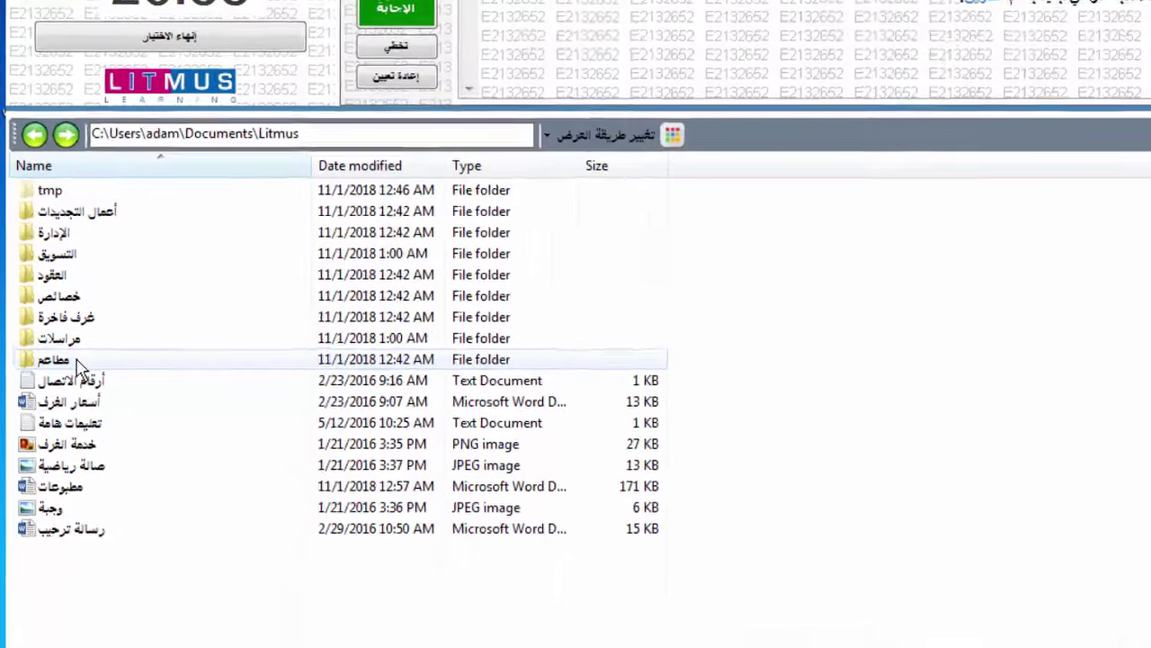
- Open the مطاعم folder from the exam's Litmus file list and bring its Explorer window to the front
click(77, 359)
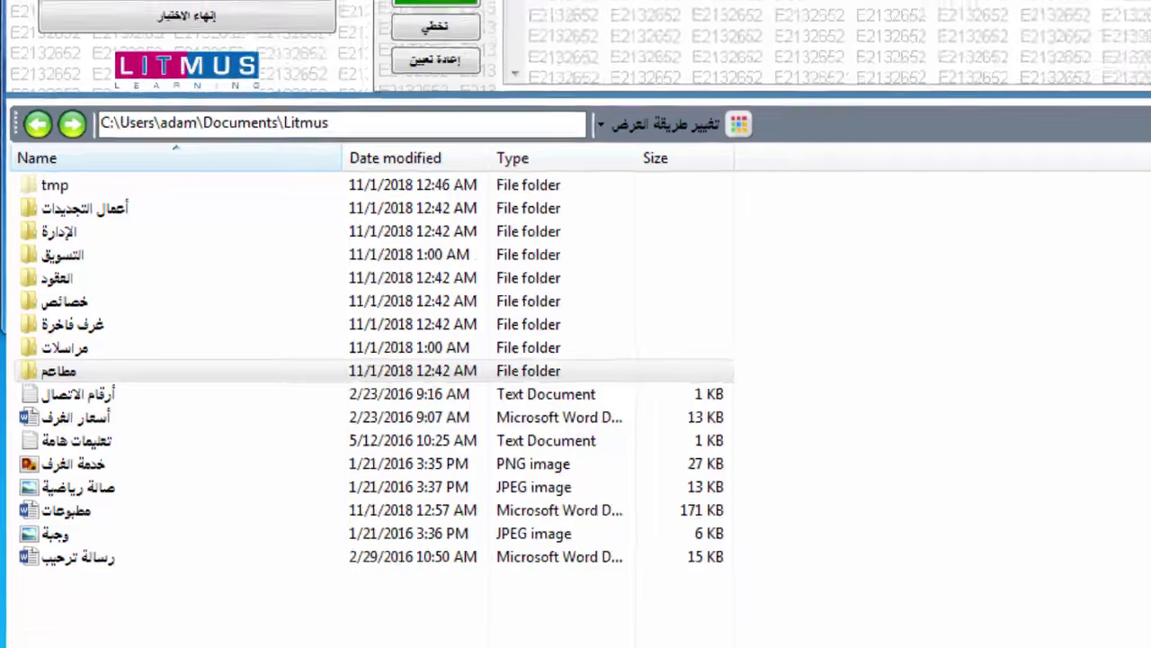
mouse_move(125, 632)
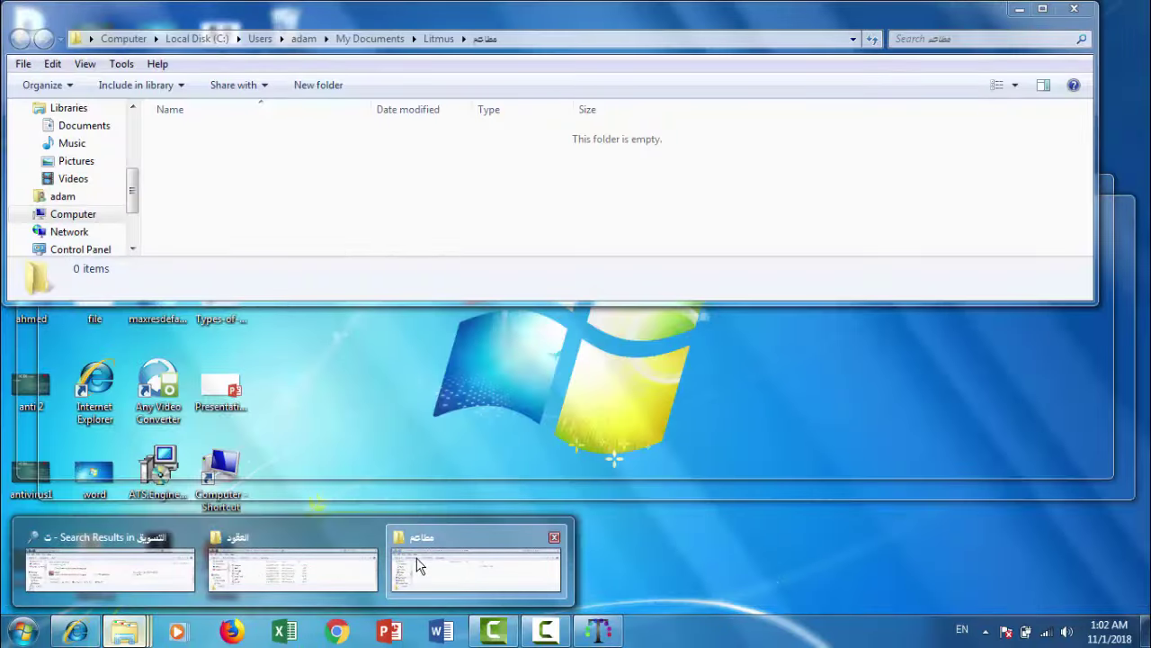
click(417, 565)
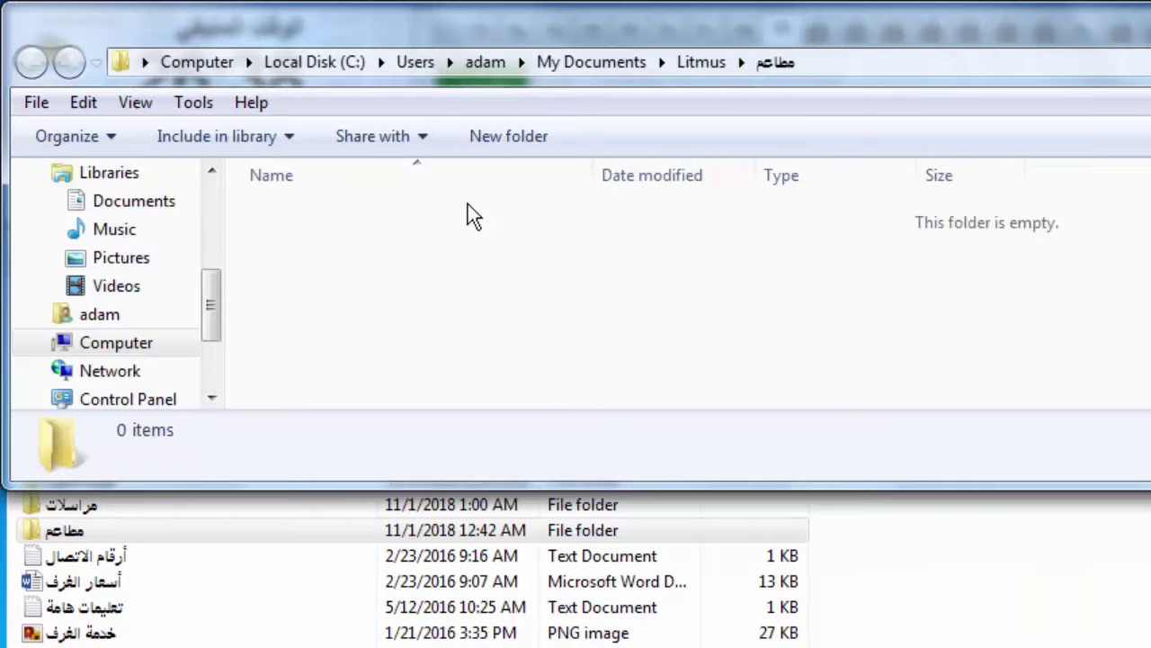
- Create a subfolder named عناوين in the مطاعم folder and submit the answer to question 28
click(530, 135)
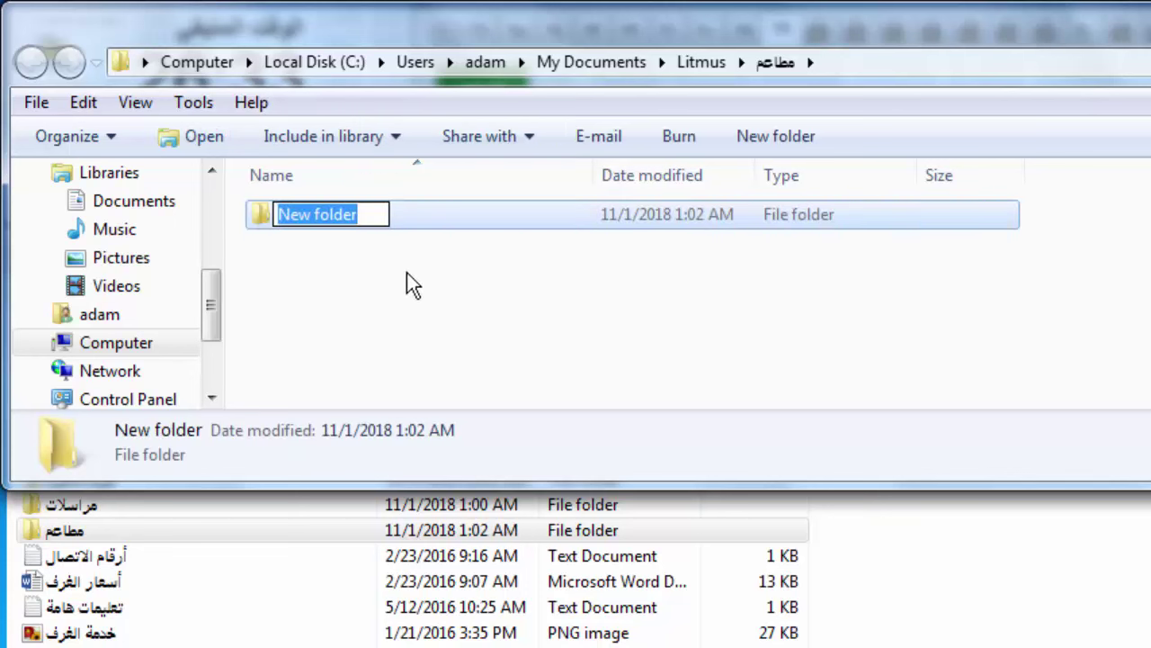
drag(681, 24, 694, 246)
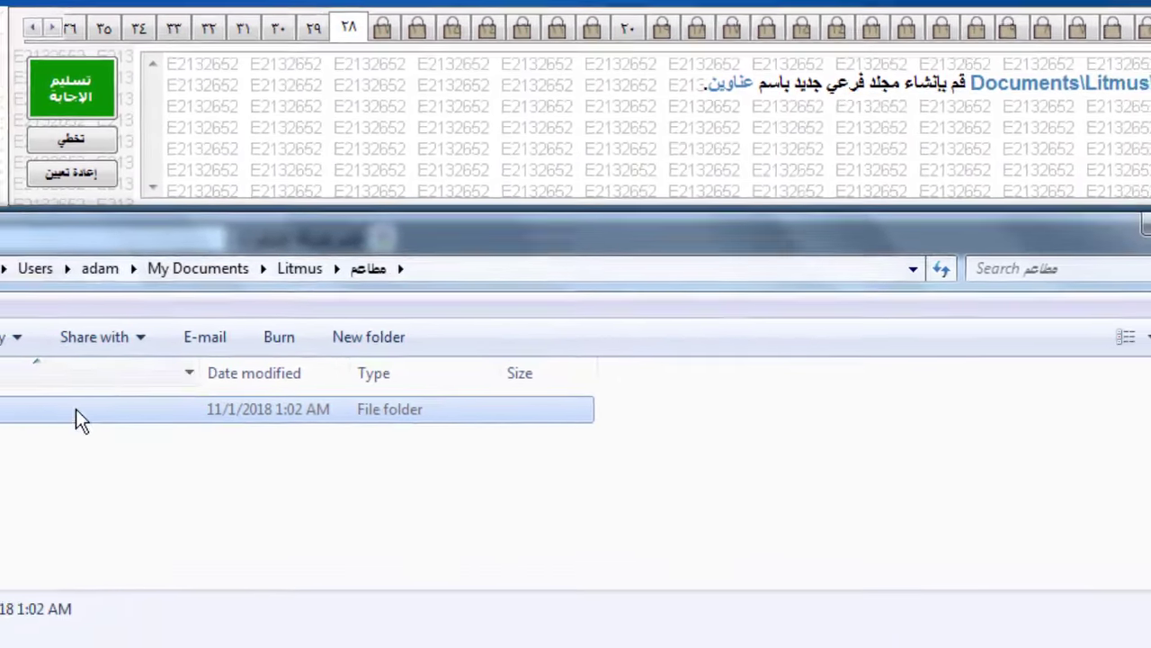
click(0, 409)
right_click(0, 409)
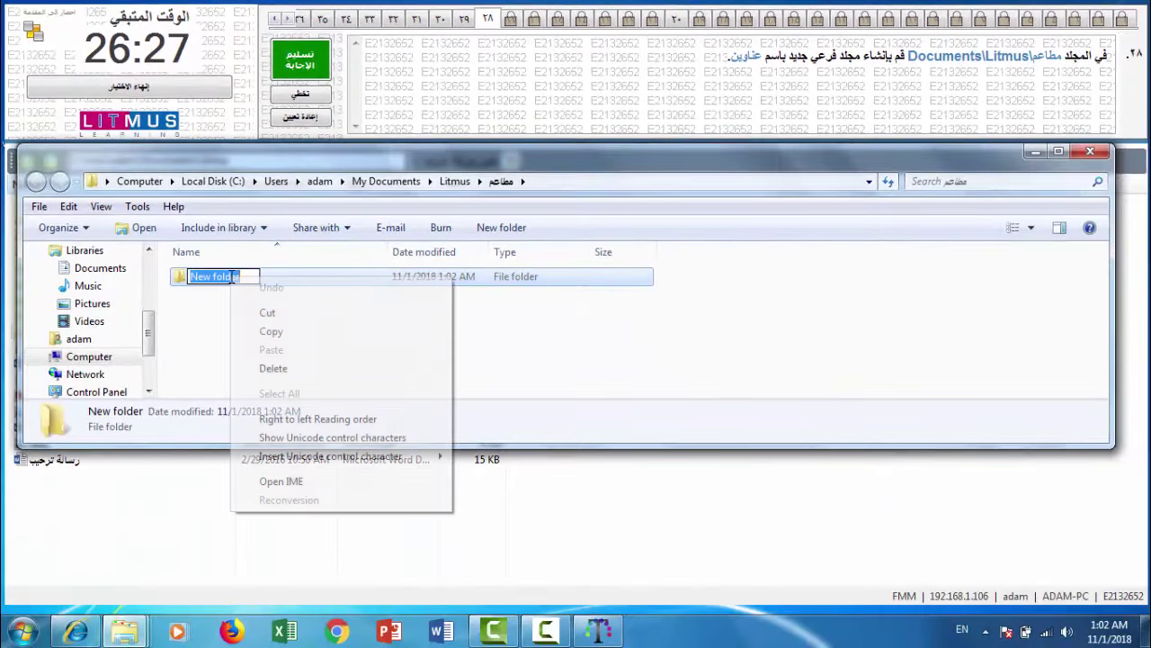
double_click(226, 276)
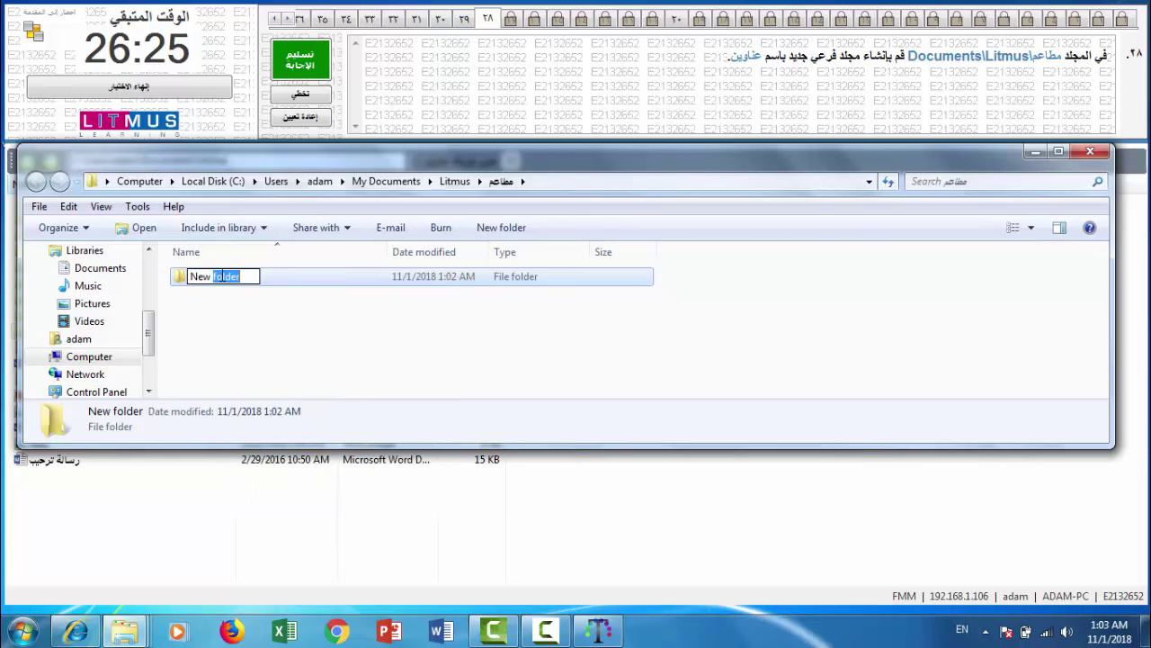
key(ctrl+a)
key(BackSpace)
text(uk)
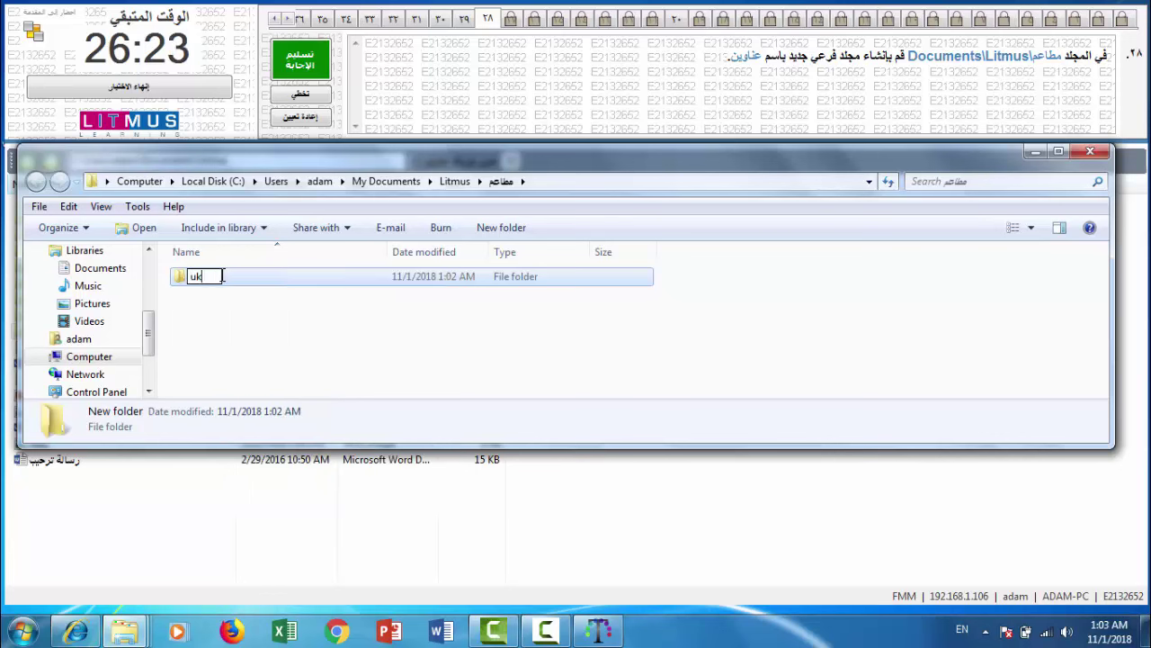
key(BackSpace)
key(BackSpace)
key(alt+shift)
text(عناوين)
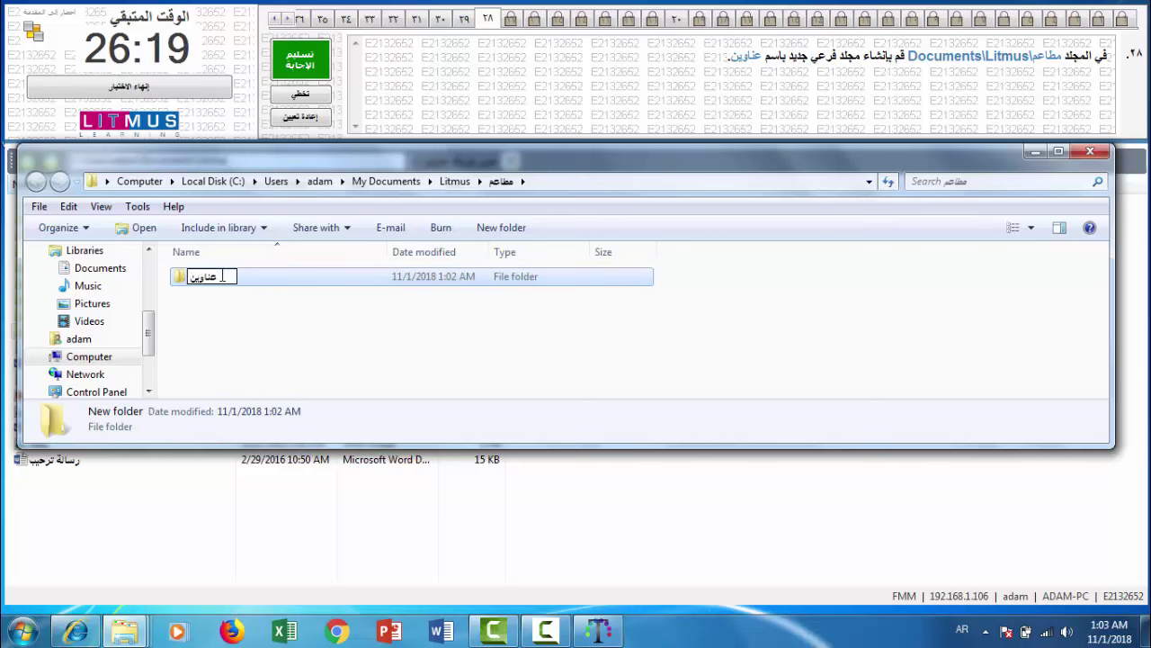
key(Return)
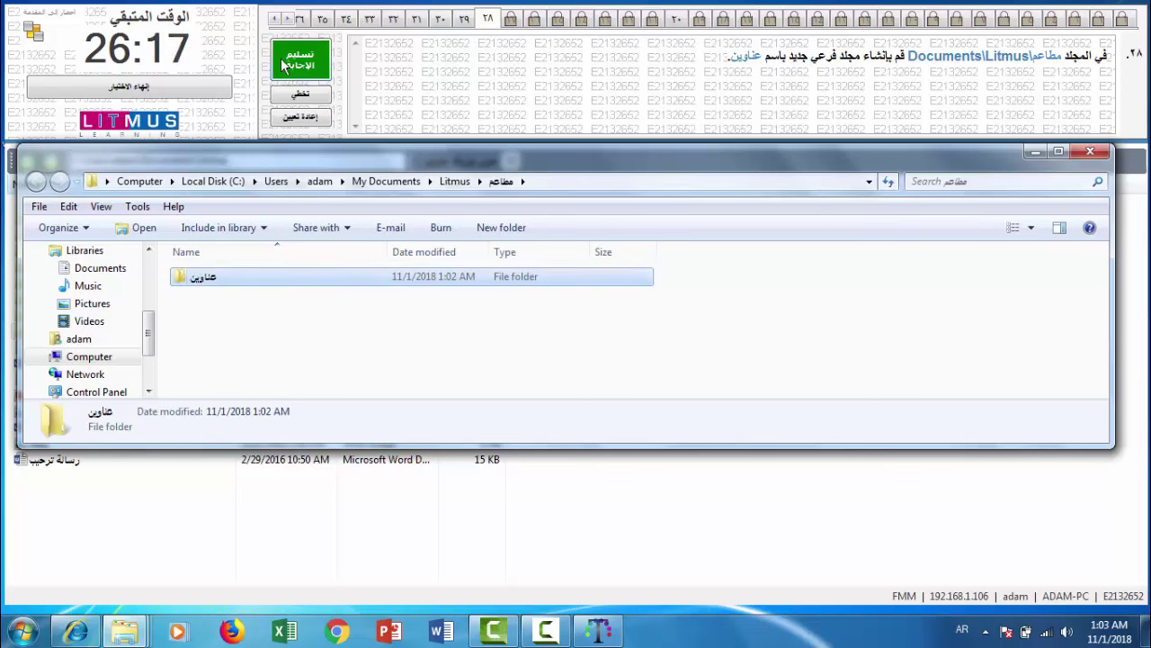
click(285, 66)
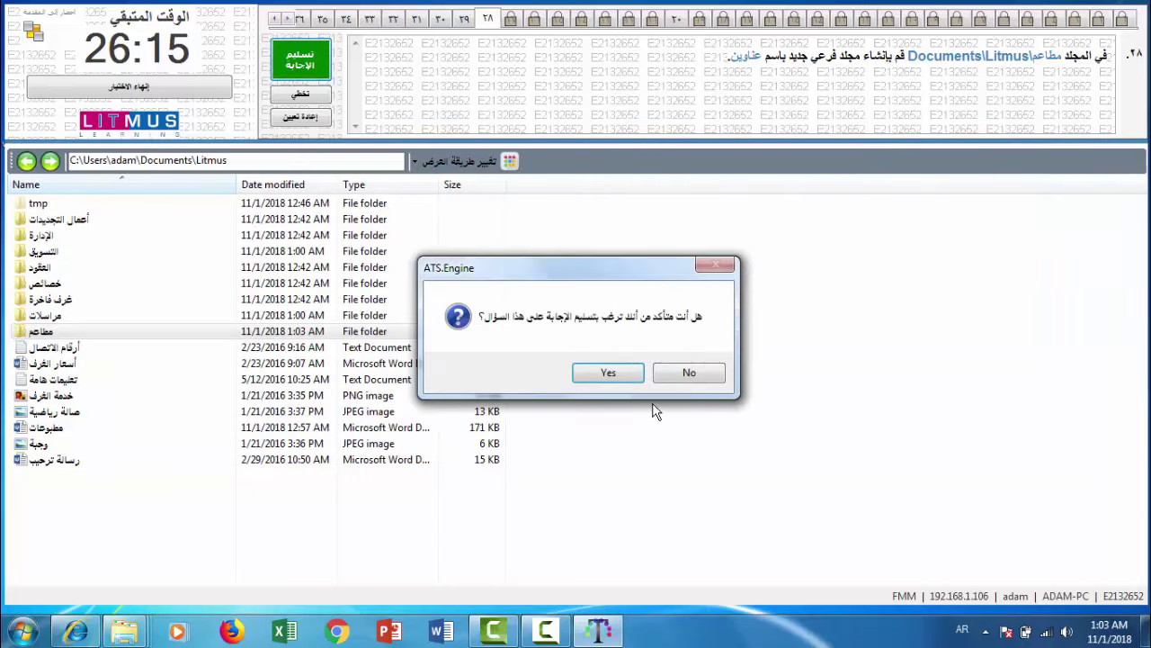
click(609, 371)
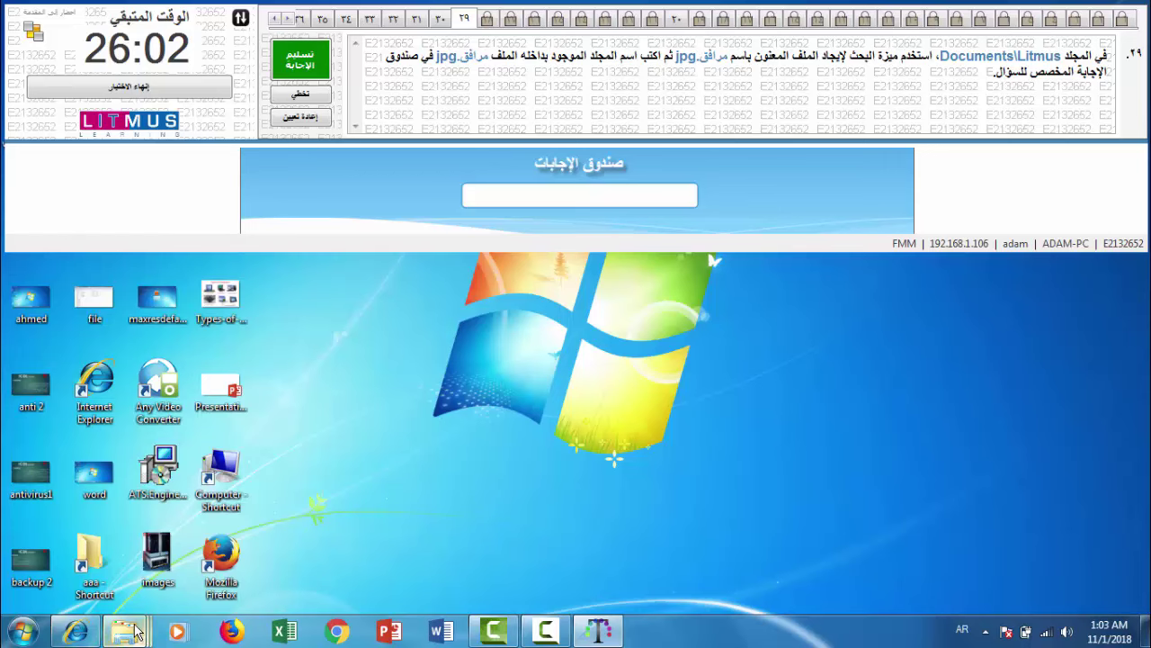
- Search the Litmus folder for مرافق and open the file location of the مرافق JPEG image
mouse_move(127, 634)
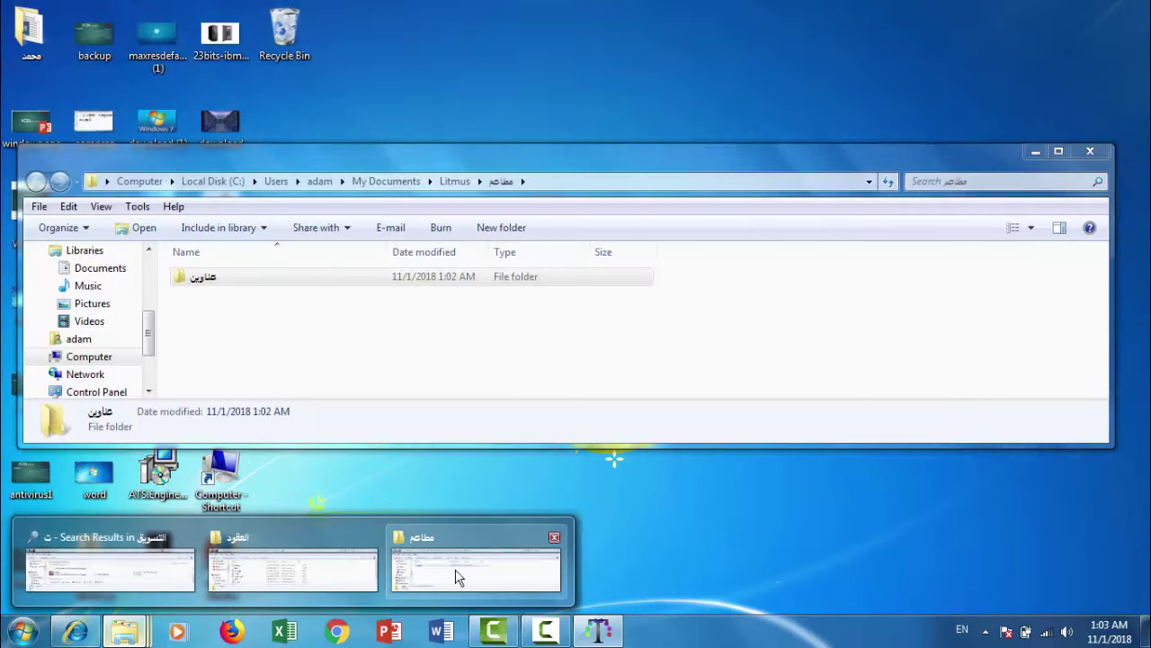
click(437, 546)
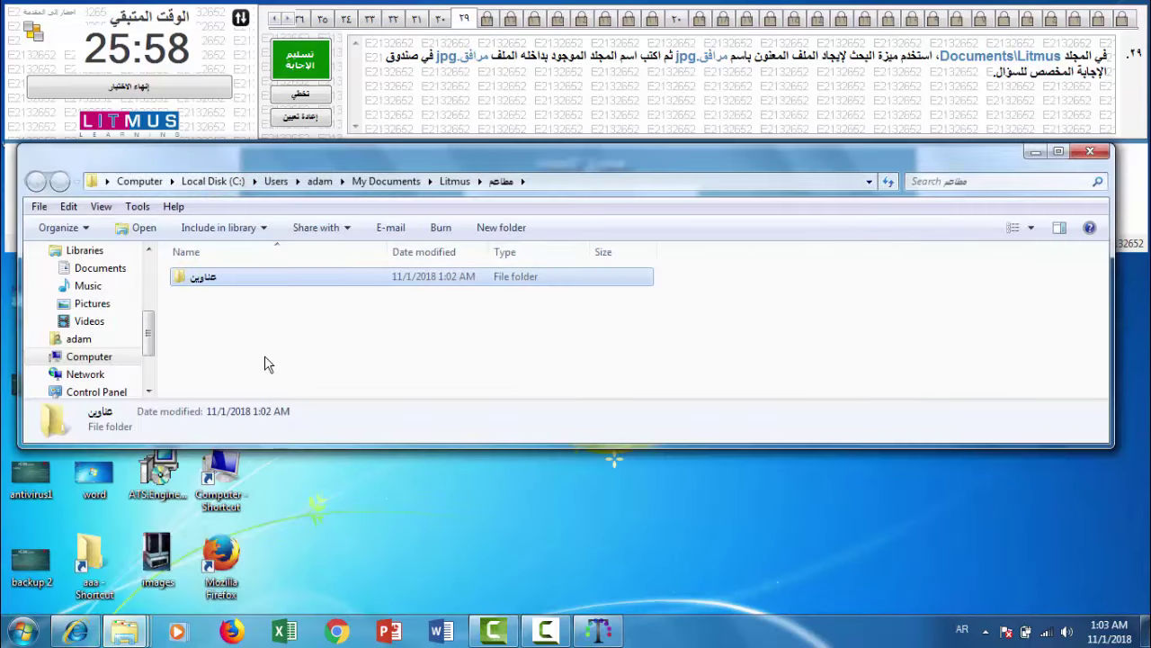
click(462, 182)
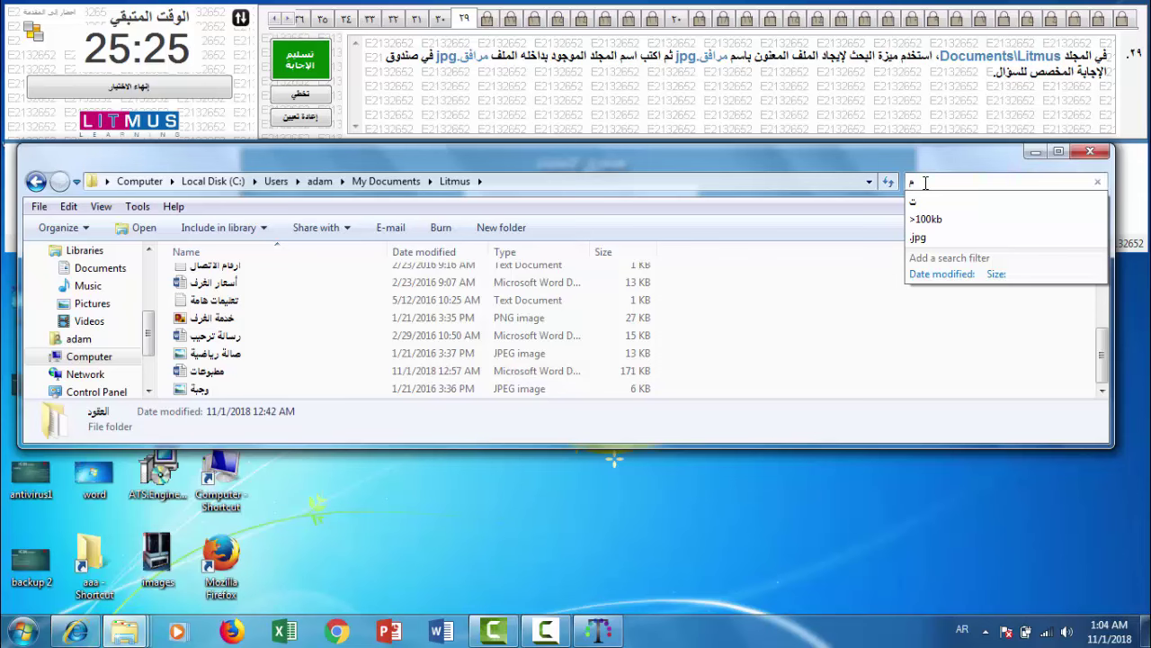
text(رافق)
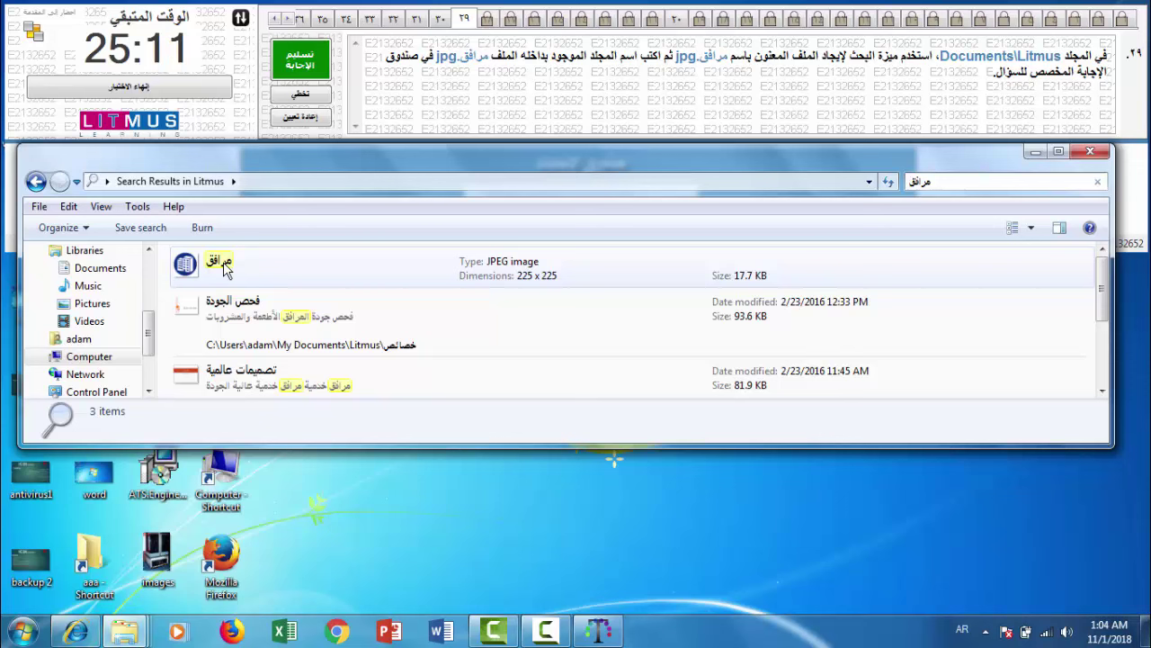
click(224, 269)
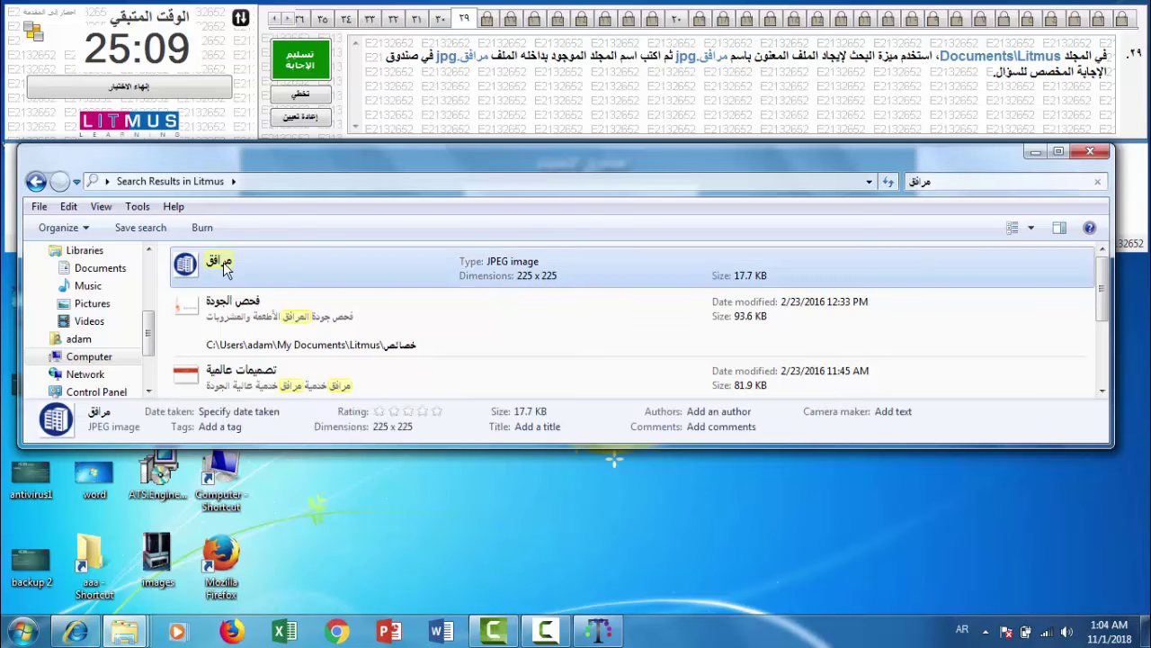
right_click(224, 269)
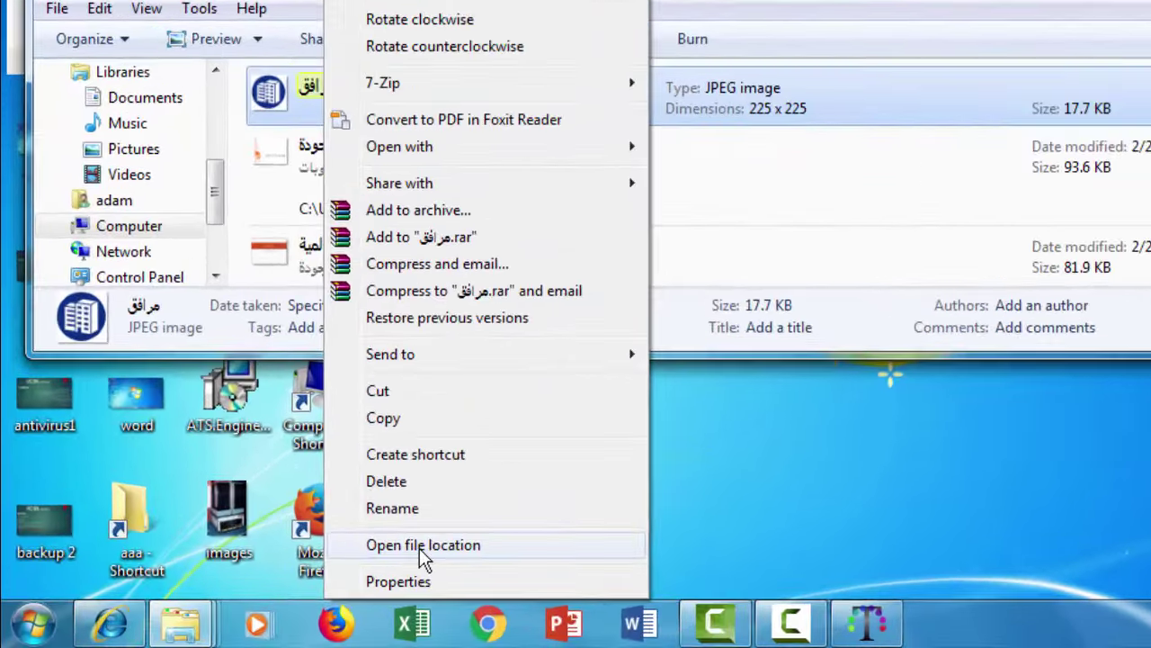
click(419, 545)
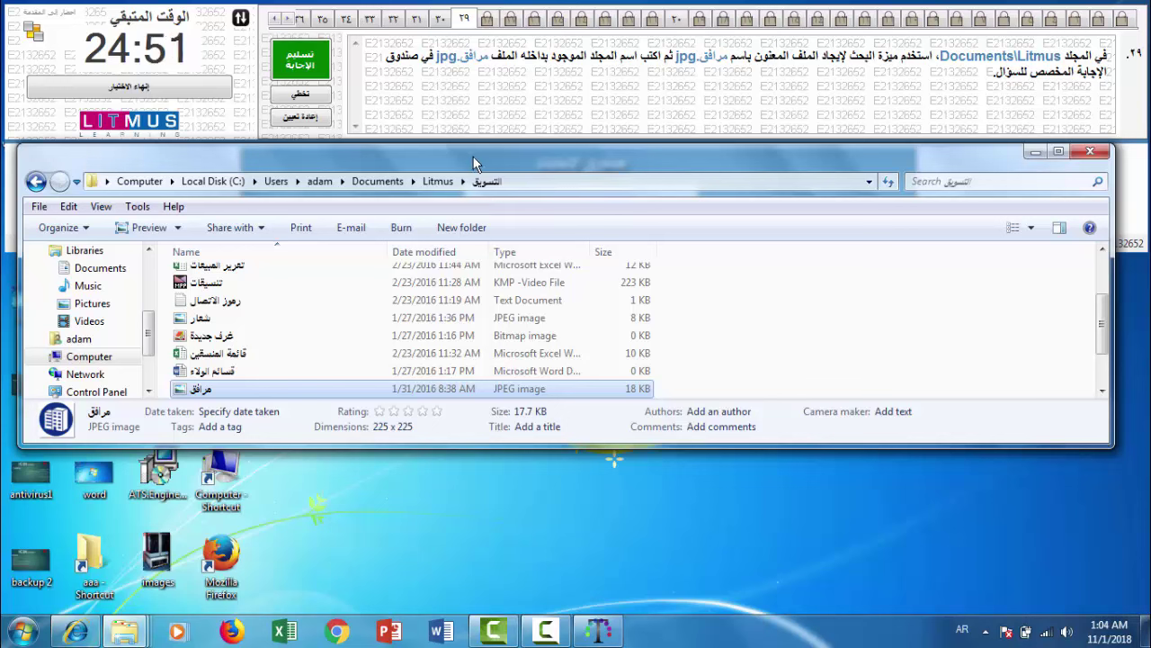
- Enter التسويق in the answer box of question 29 and submit the answer
drag(476, 169, 482, 262)
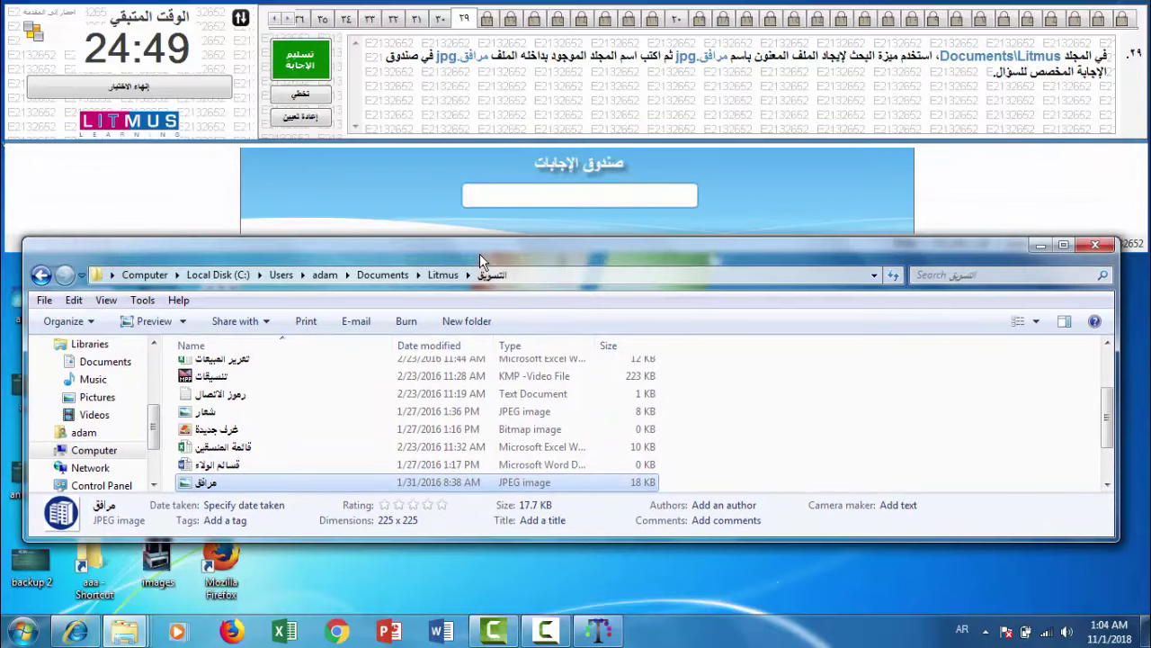
click(623, 197)
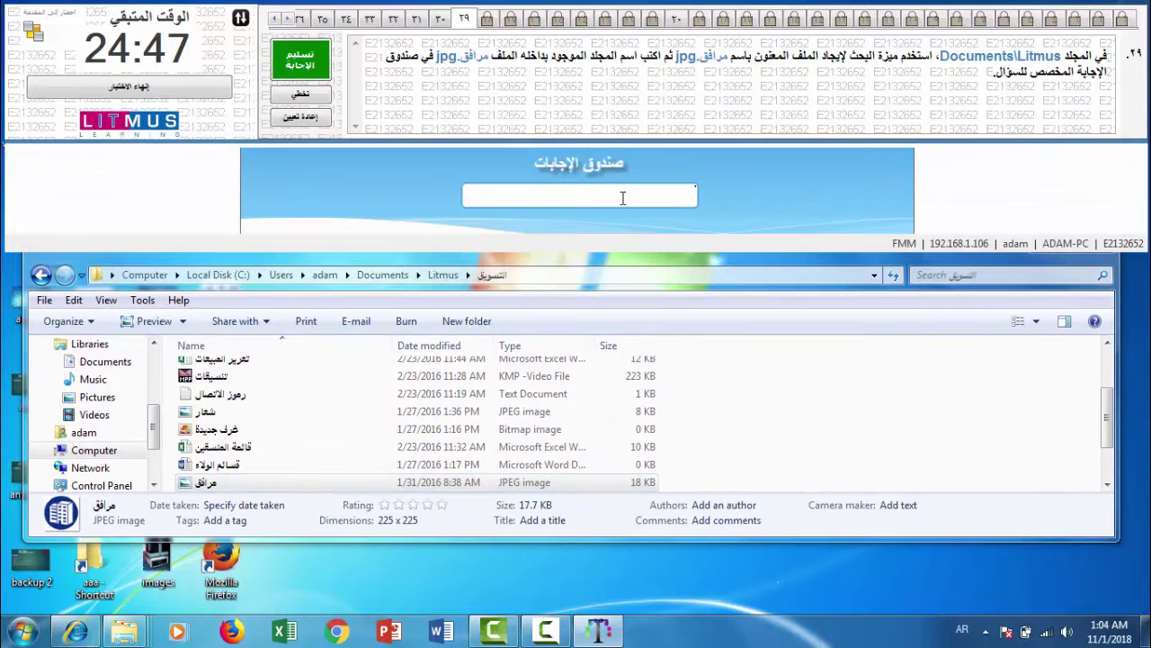
text(التسويق)
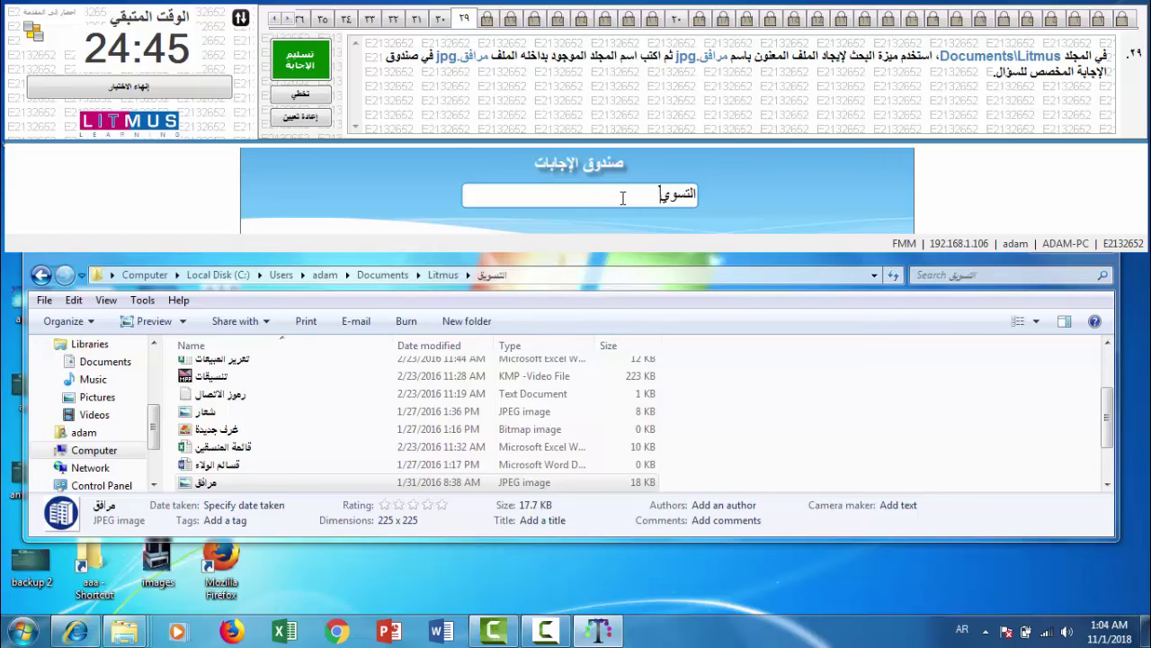
click(324, 63)
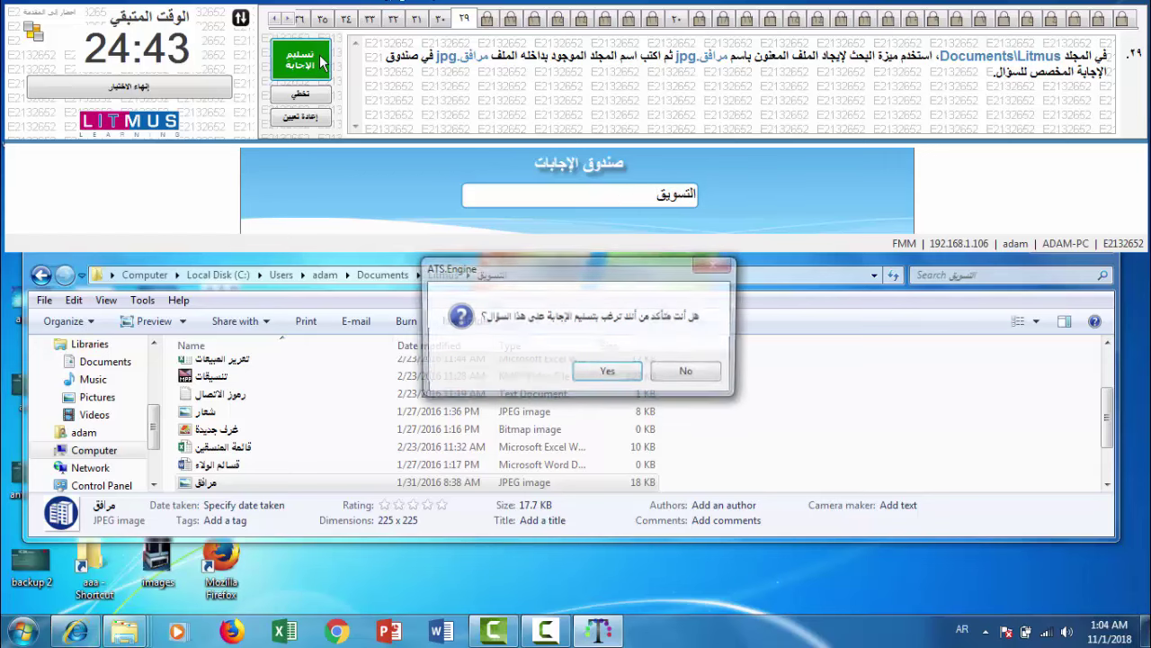
click(609, 373)
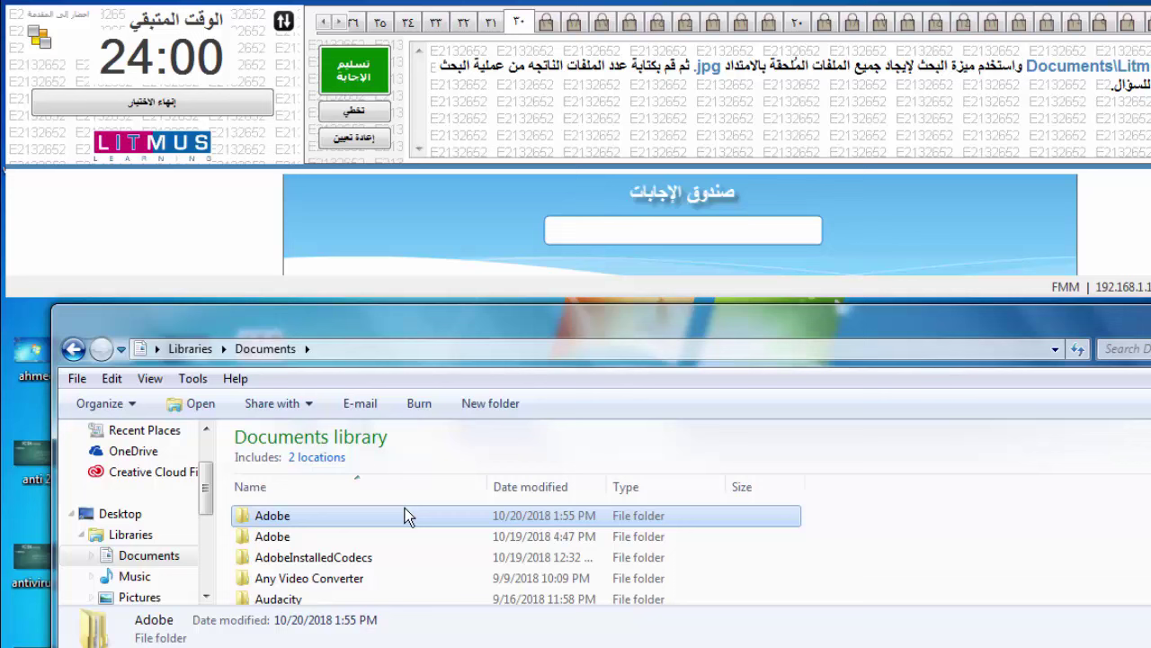
- Open the مراسلات folder inside the Litmus folder of the Documents library
scroll(405, 515, down, 1)
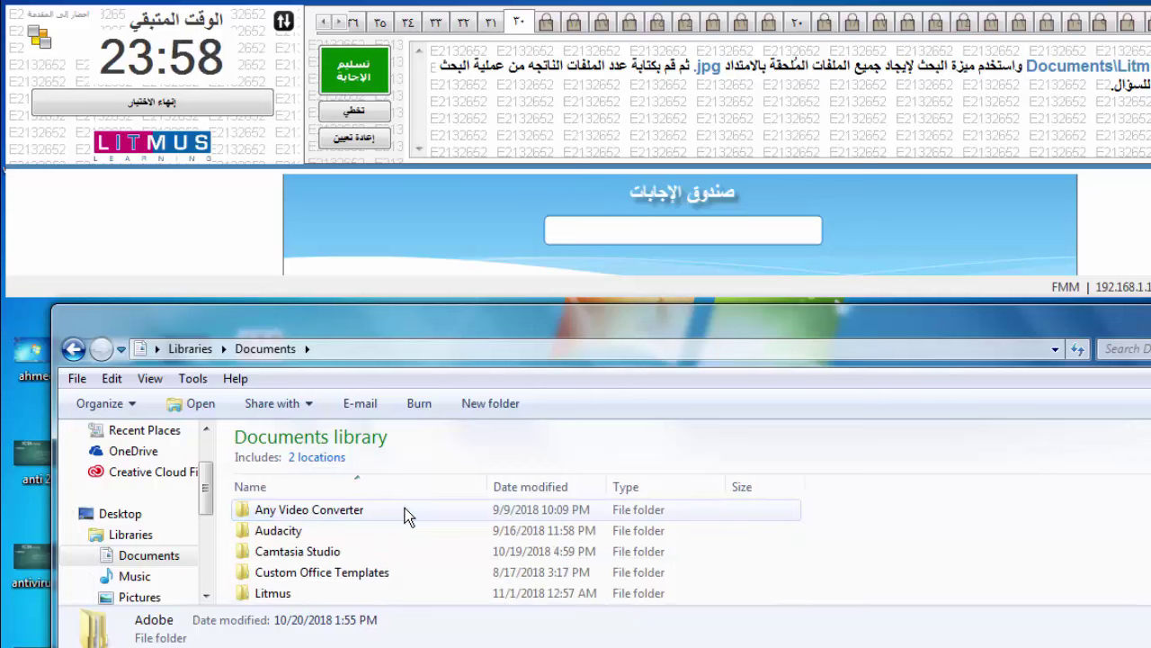
double_click(301, 595)
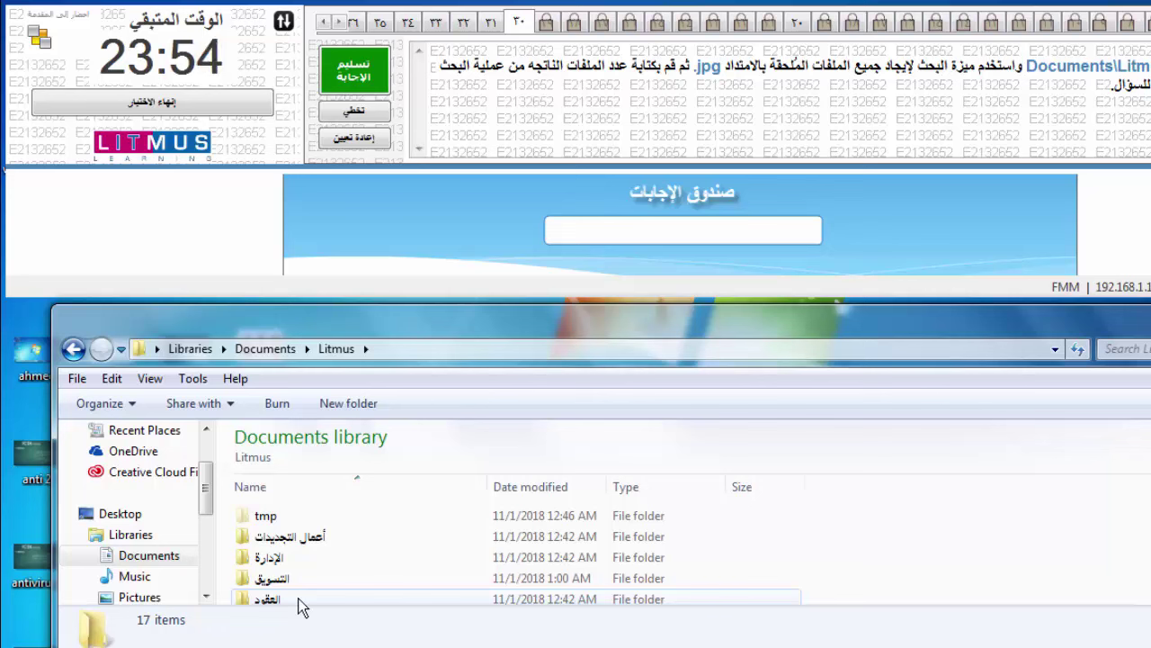
click(415, 553)
scroll(415, 549, down, 1)
scroll(415, 549, down, 1)
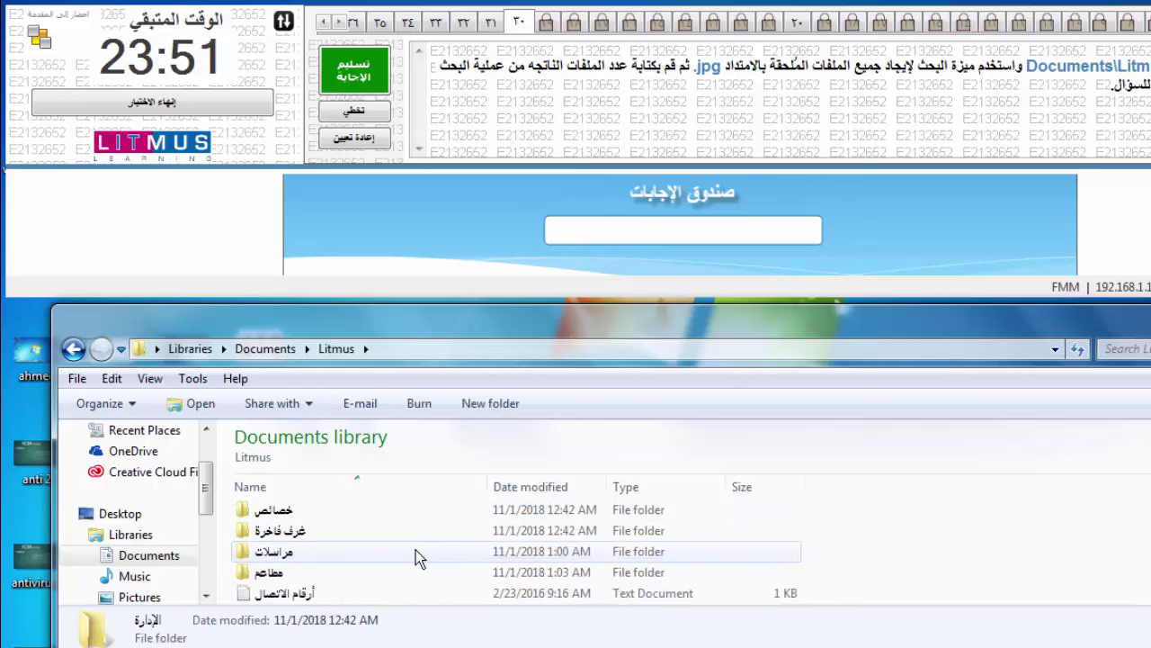
double_click(416, 549)
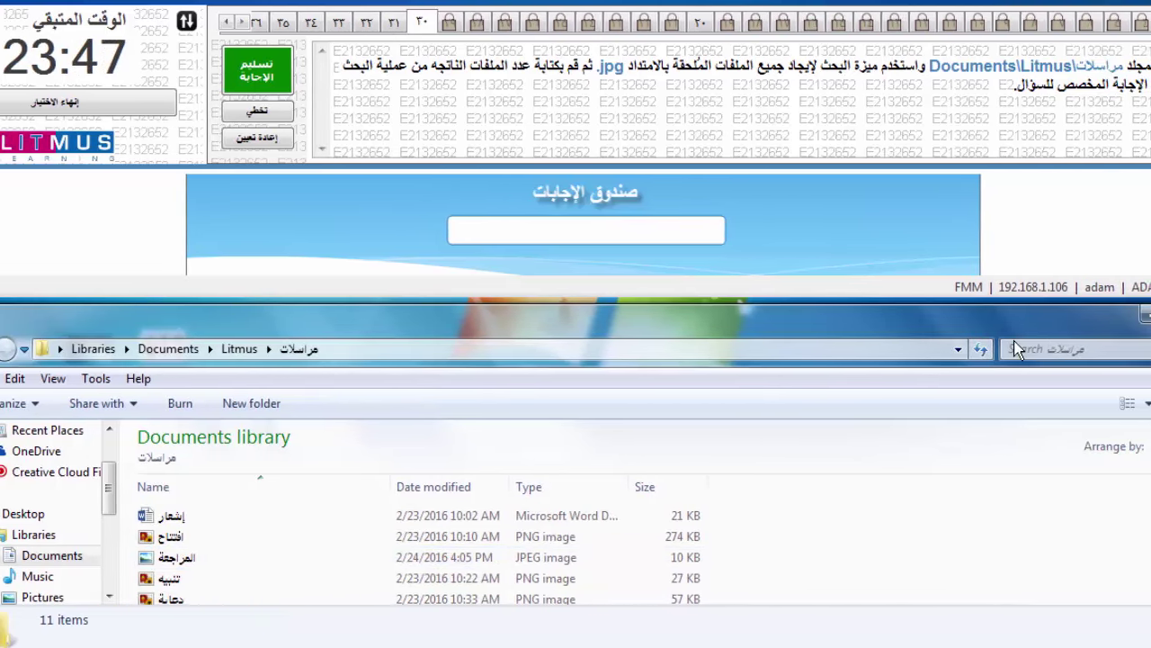
- Search the مراسلات folder for files with the .jpg extension
click(1015, 349)
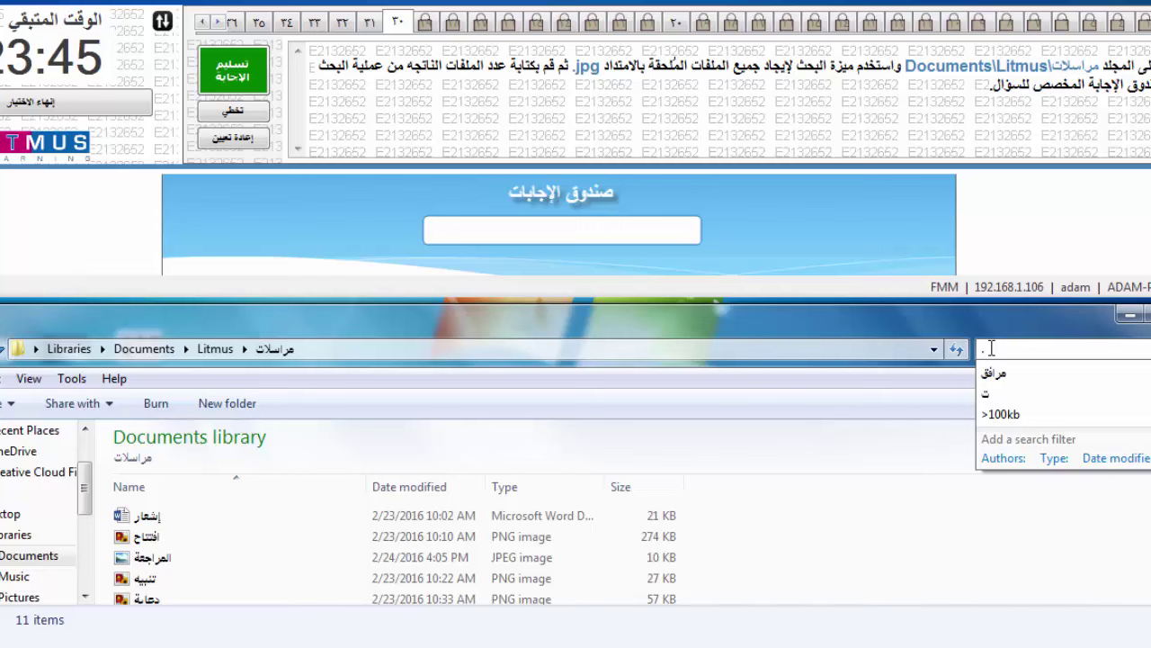
text(*.)
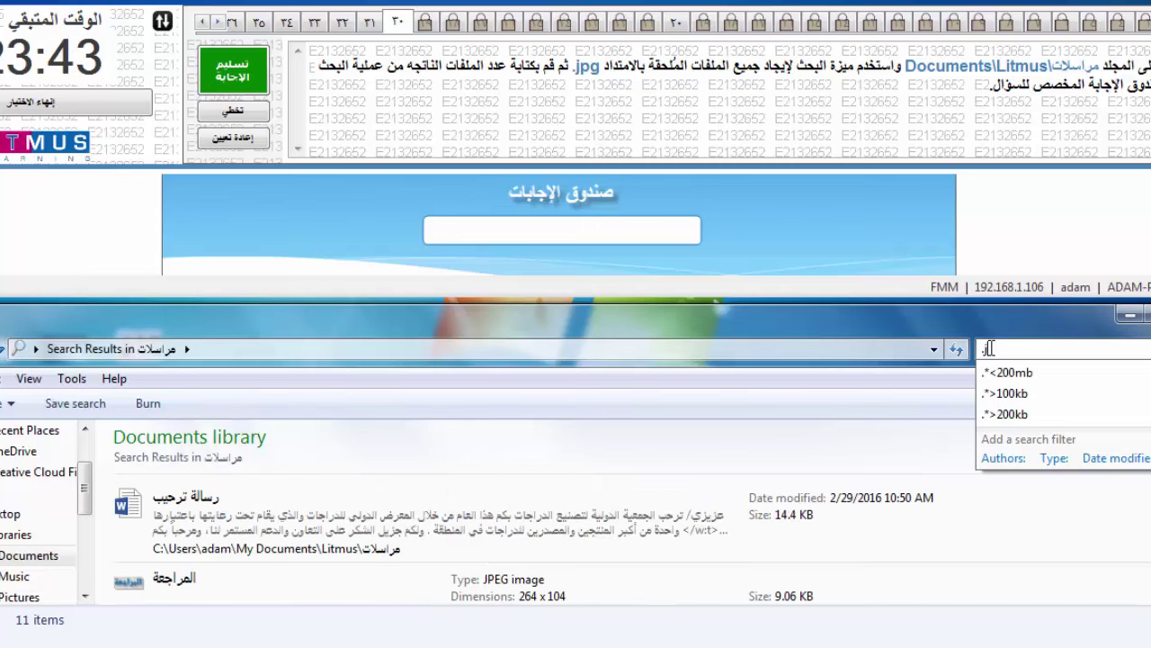
text(j)
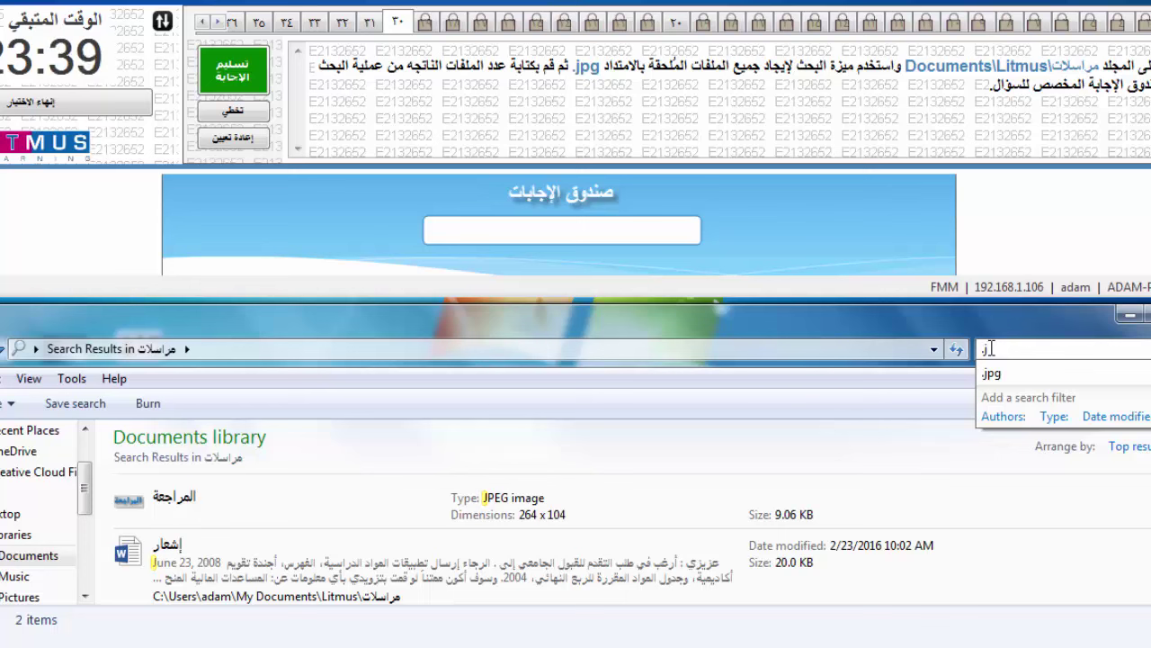
text(pg)
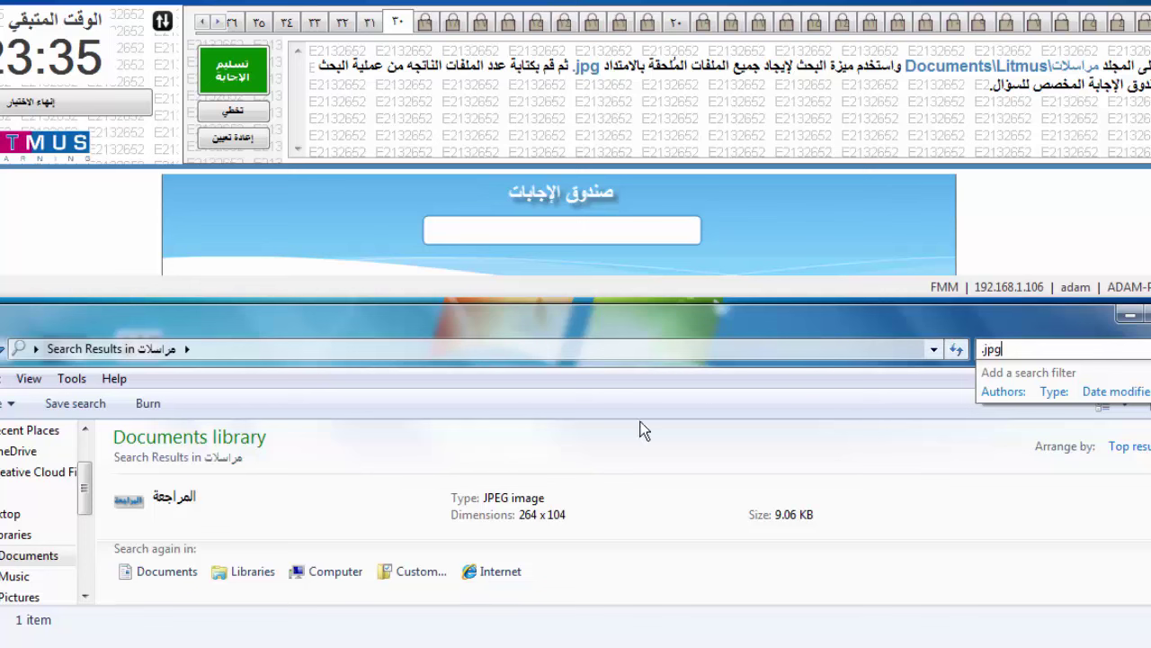
- Enter 1 in the answer box of question 30 and submit the answer
click(561, 226)
text(1)
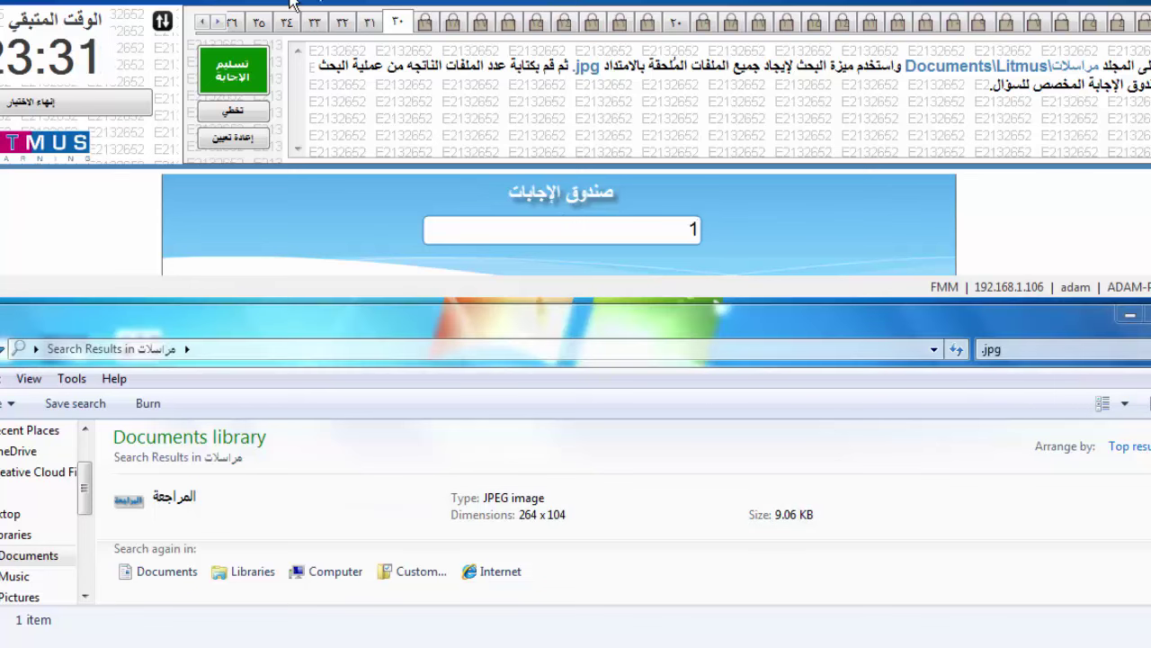
click(245, 68)
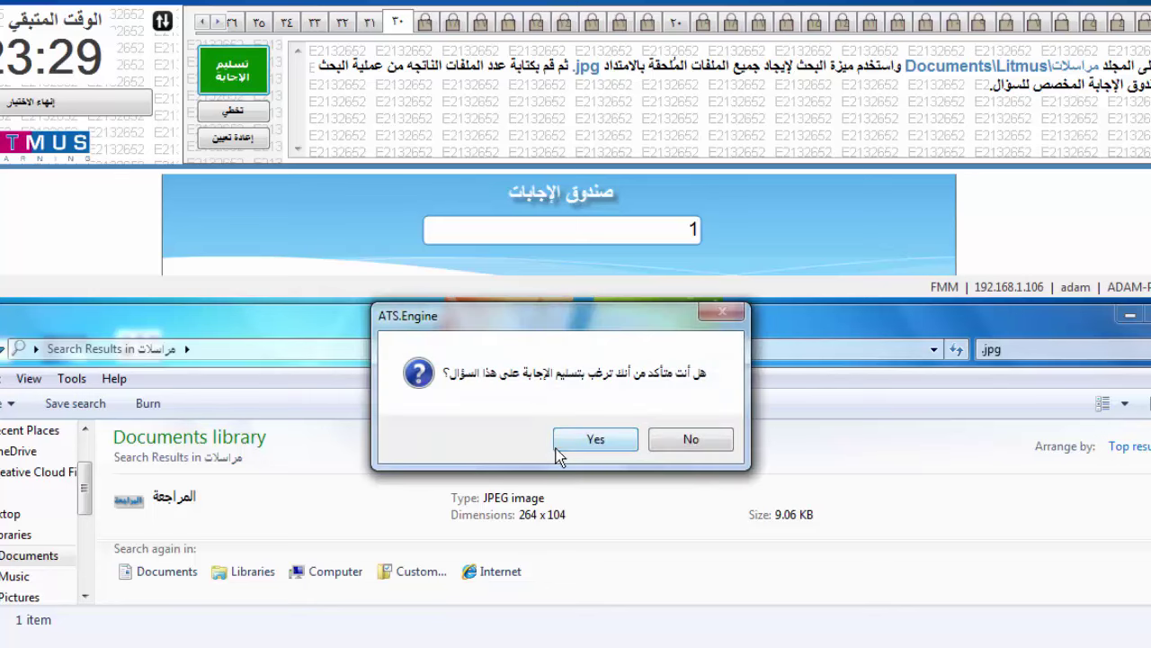
click(578, 441)
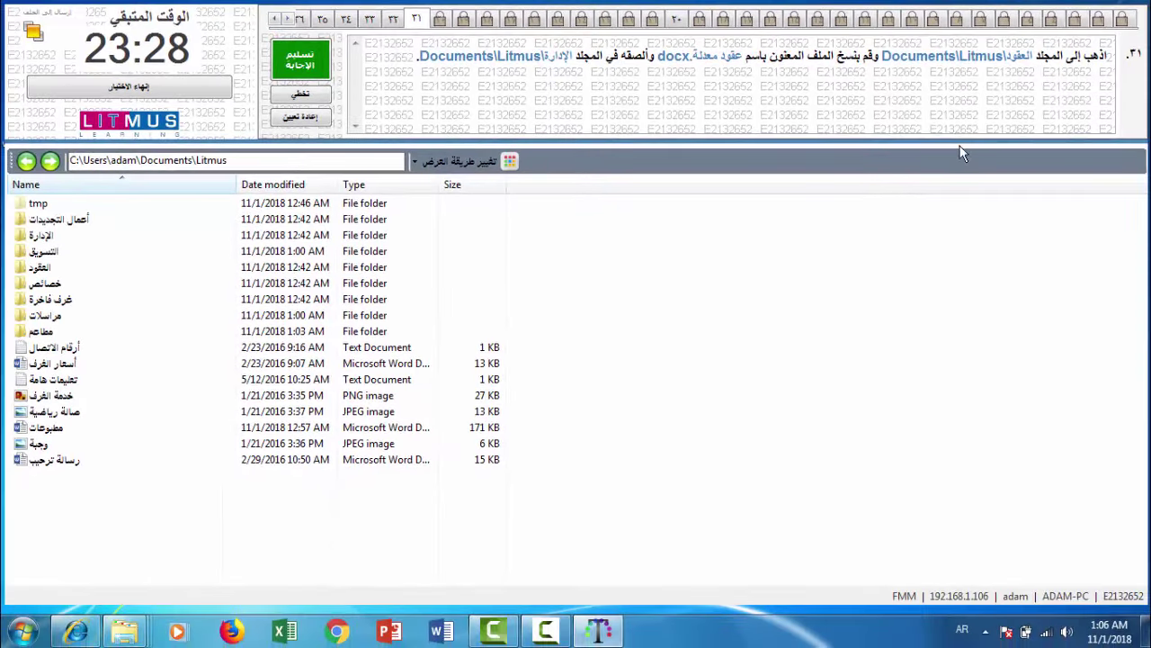
- Open the العقود folder from the exam's Litmus file list and copy the عقود معدلة Word document
click(63, 270)
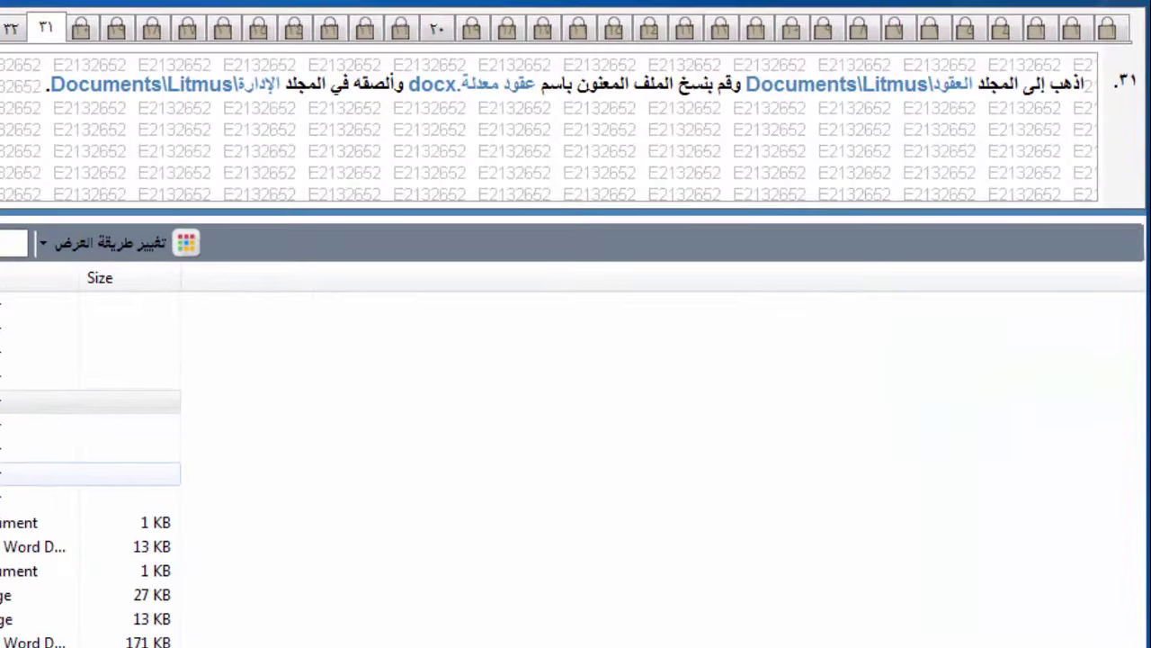
key(Return)
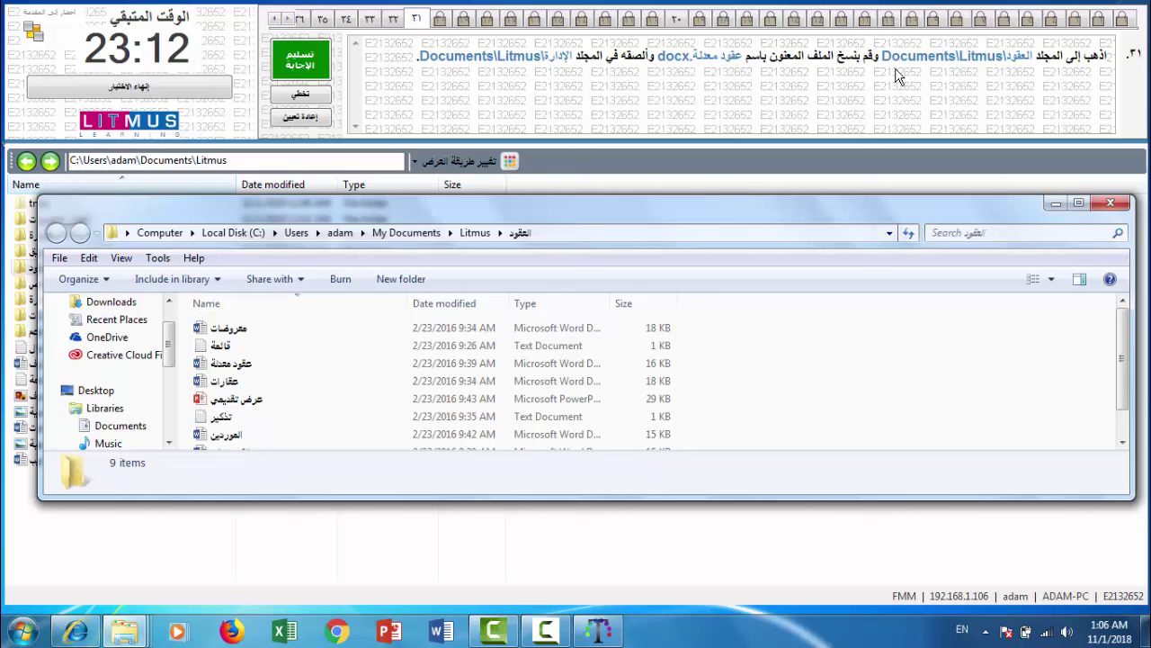
click(257, 365)
right_click(257, 364)
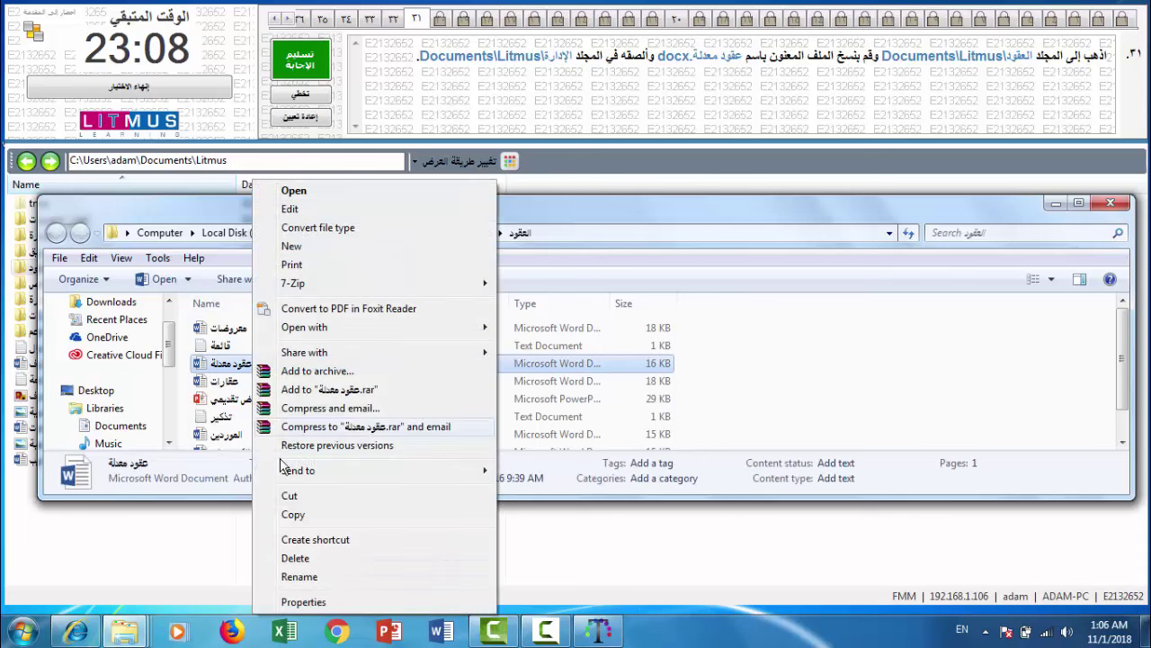
click(293, 516)
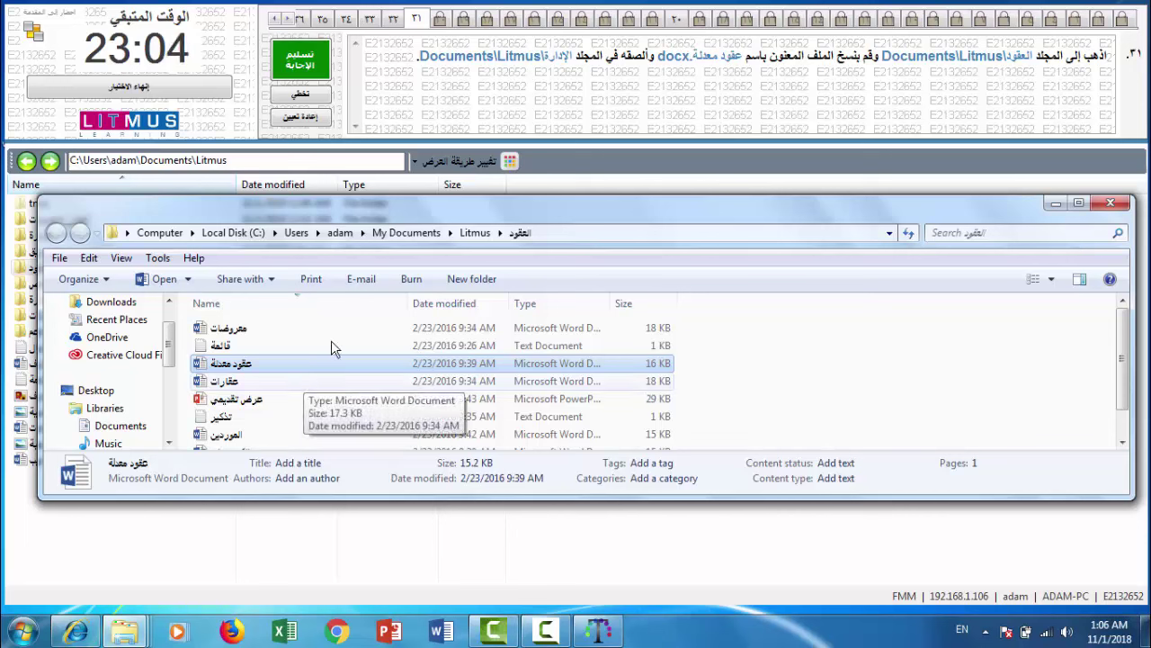
- Paste the copied document into the الإدارة folder of Litmus and submit the answer to question 31
click(475, 233)
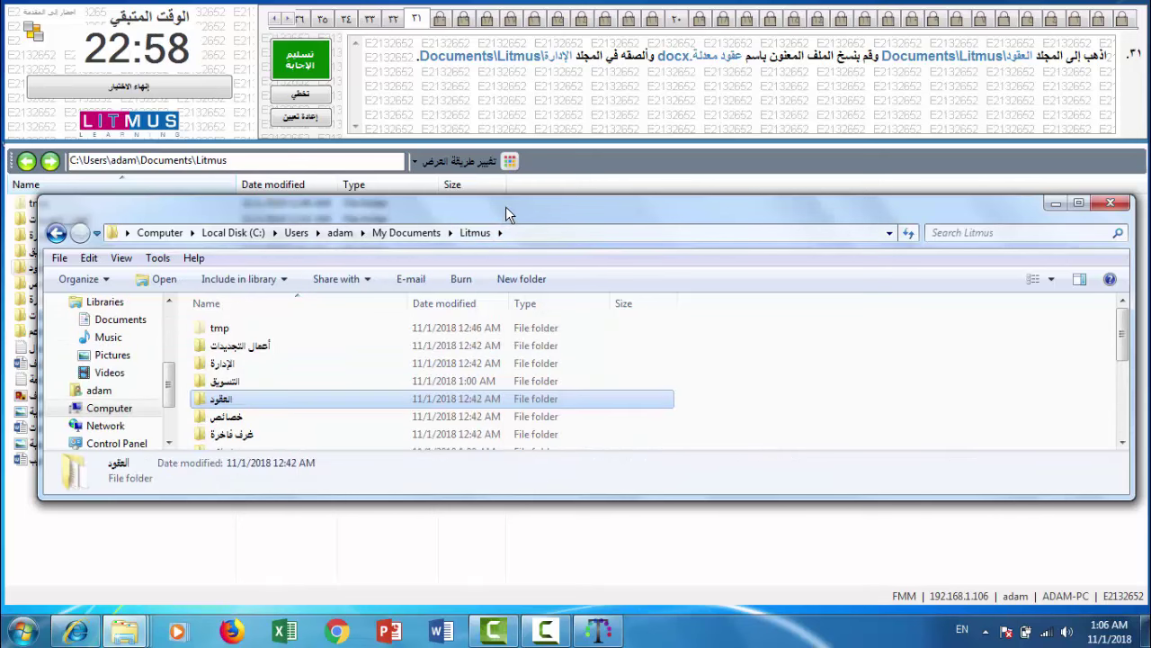
drag(506, 207, 497, 149)
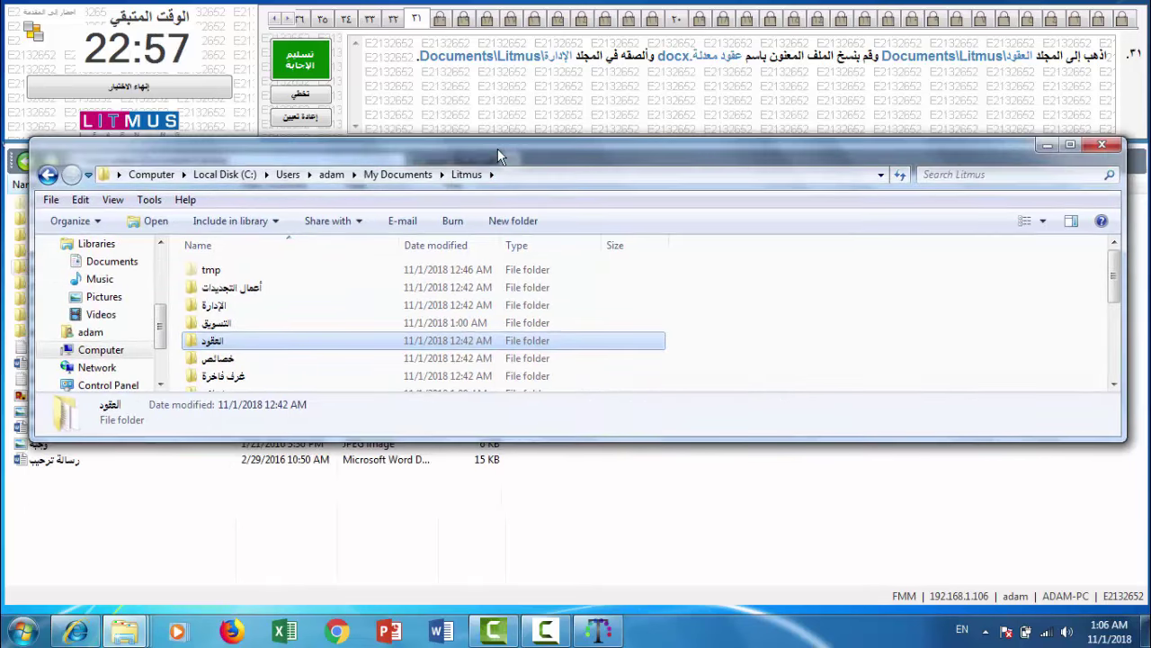
double_click(301, 306)
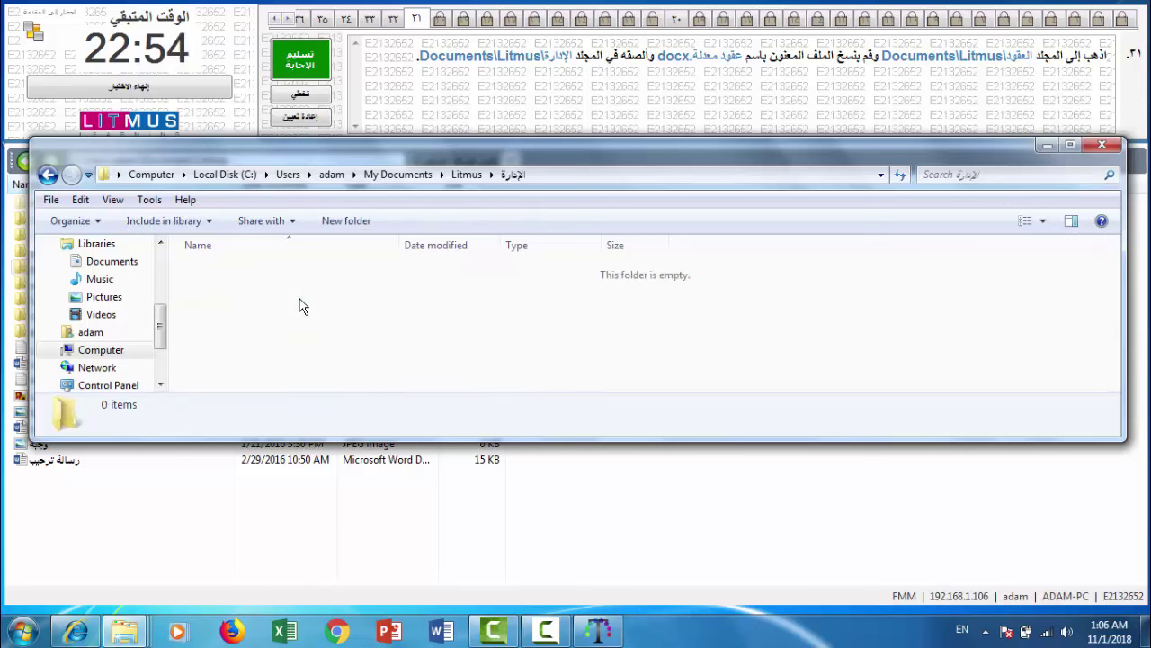
key(ctrl+v)
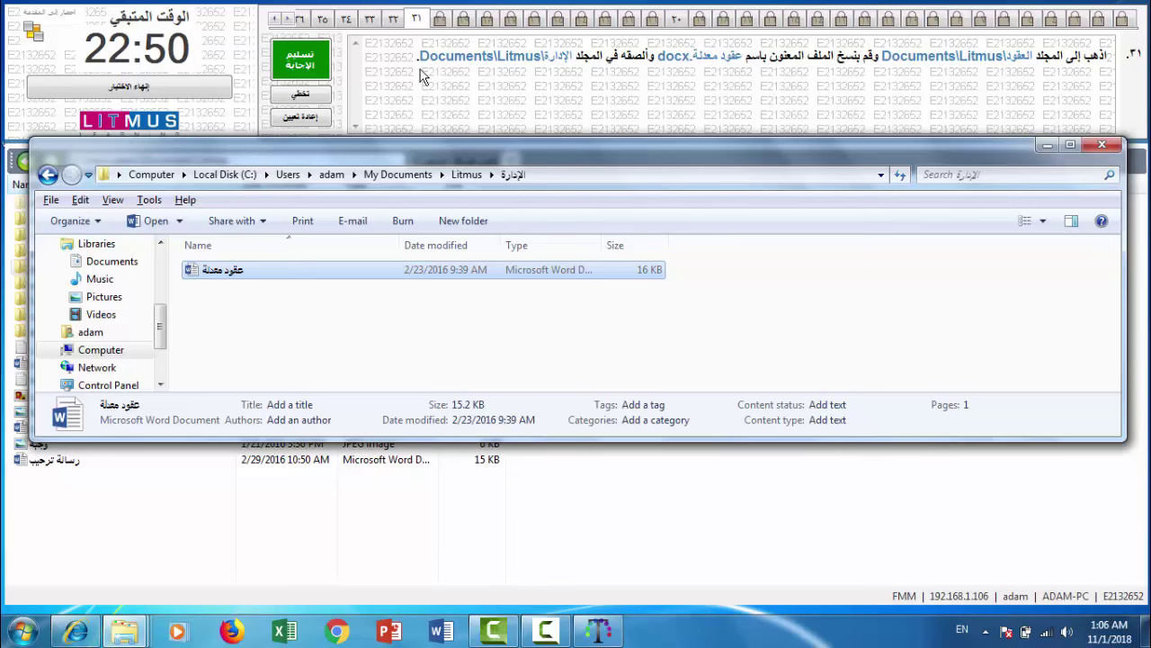
click(284, 72)
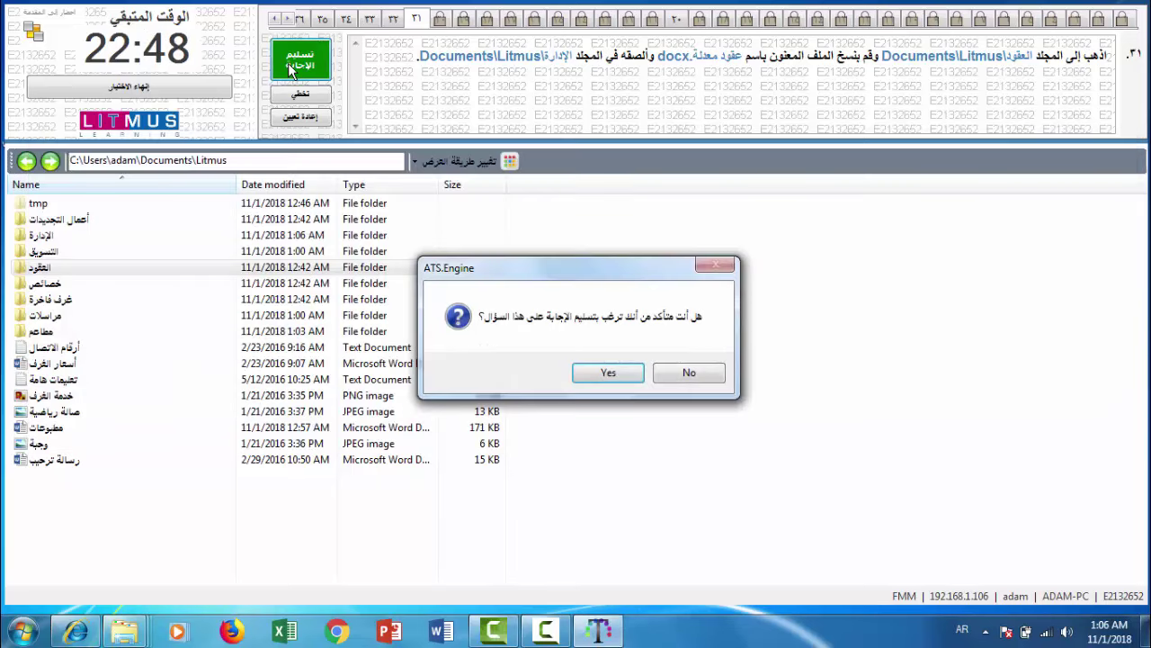
click(588, 372)
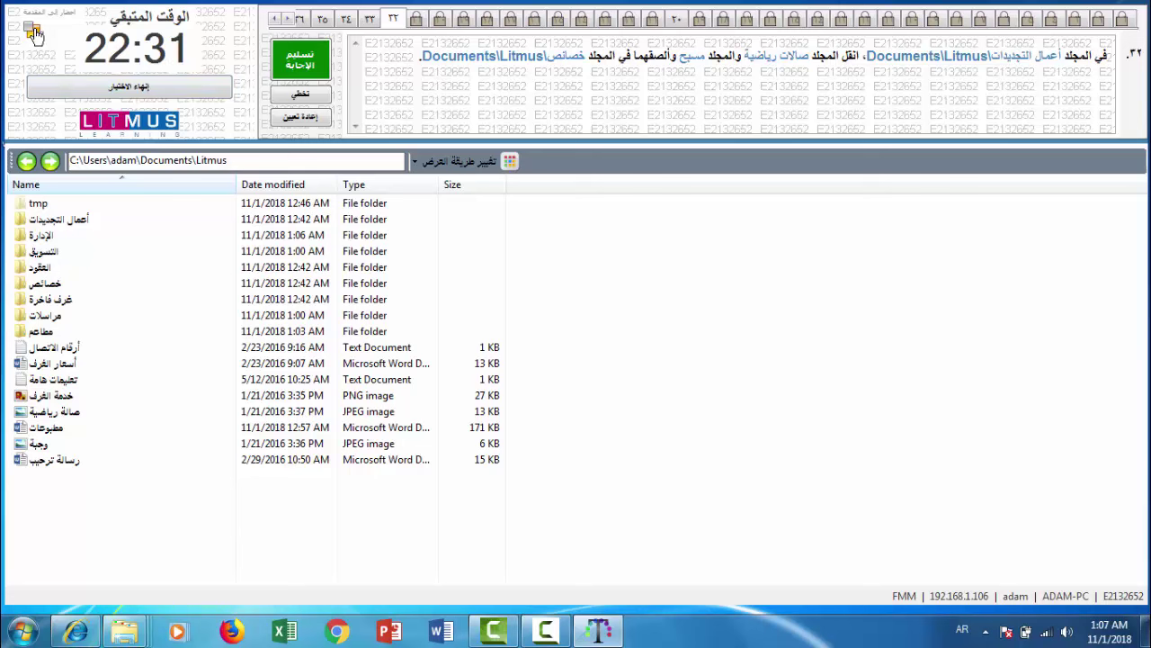
- Open the أعمال التجديدات folder from the exam's file list and cut its صالات رياضة and مسبح folders
double_click(52, 220)
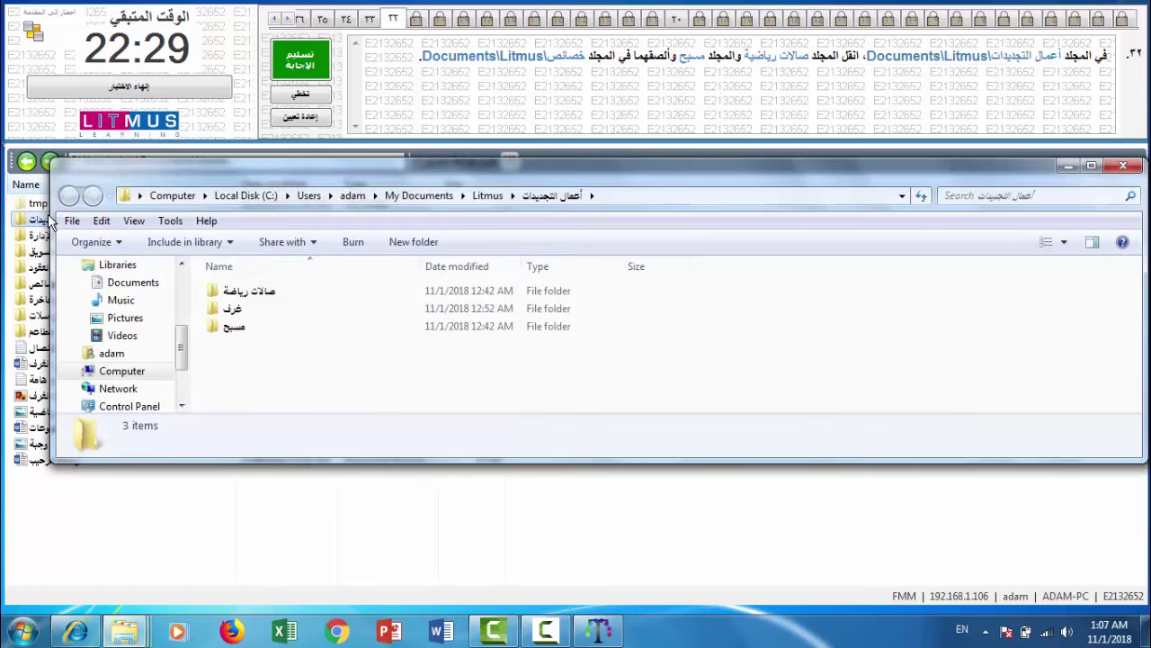
click(327, 301)
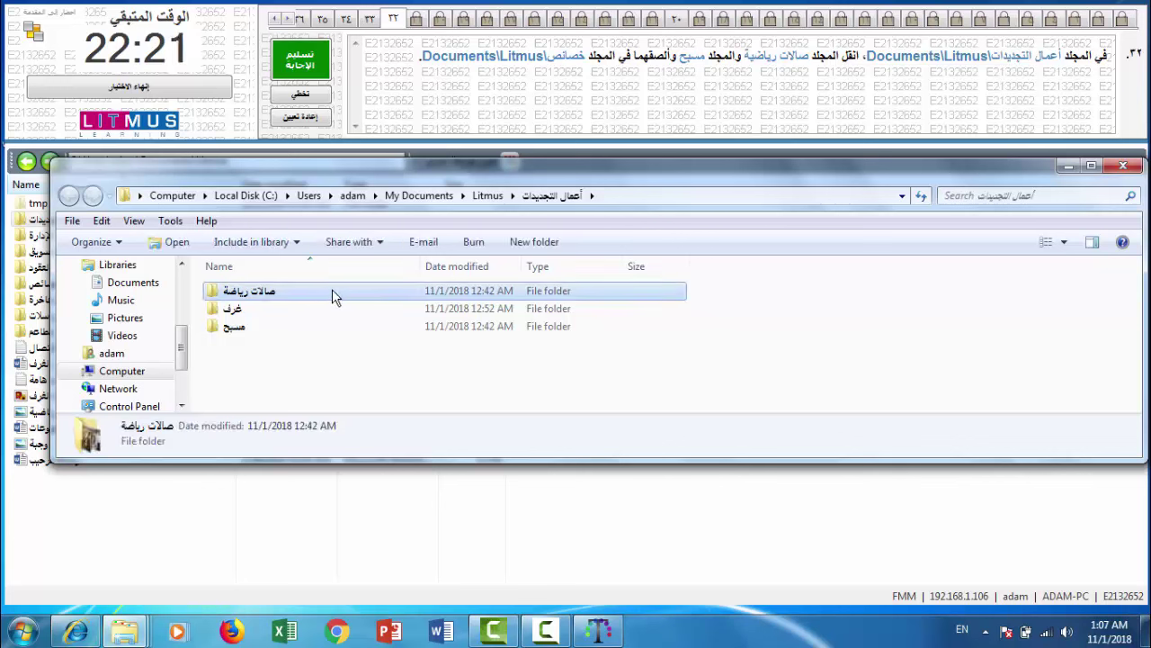
ctrl+click(315, 331)
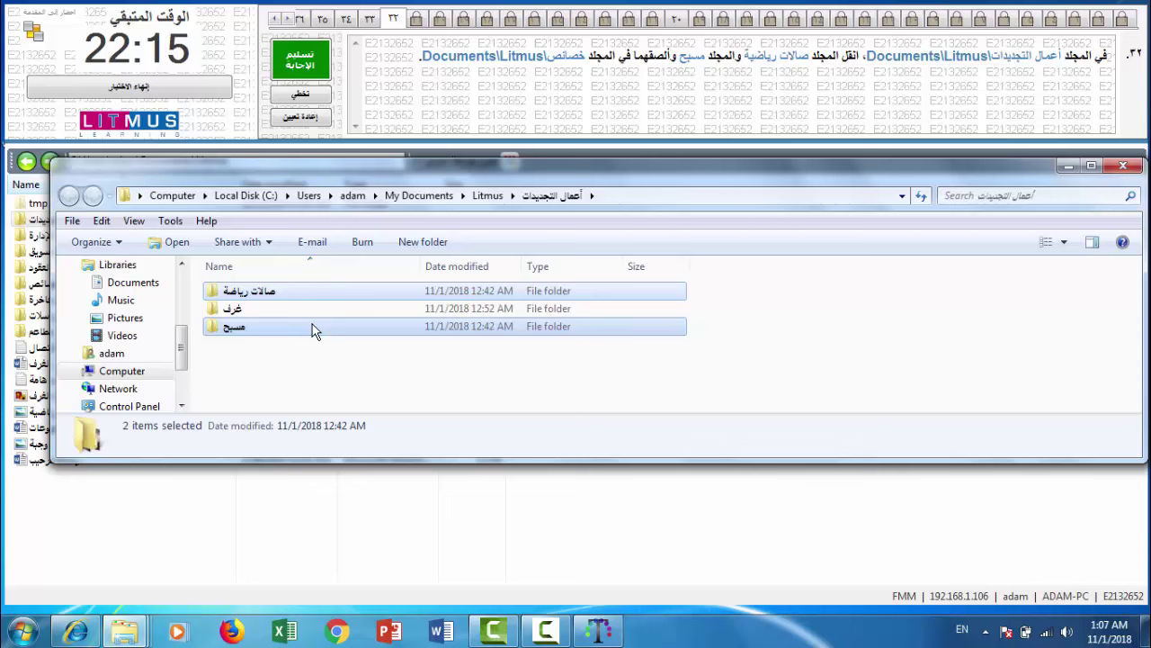
right_click(314, 331)
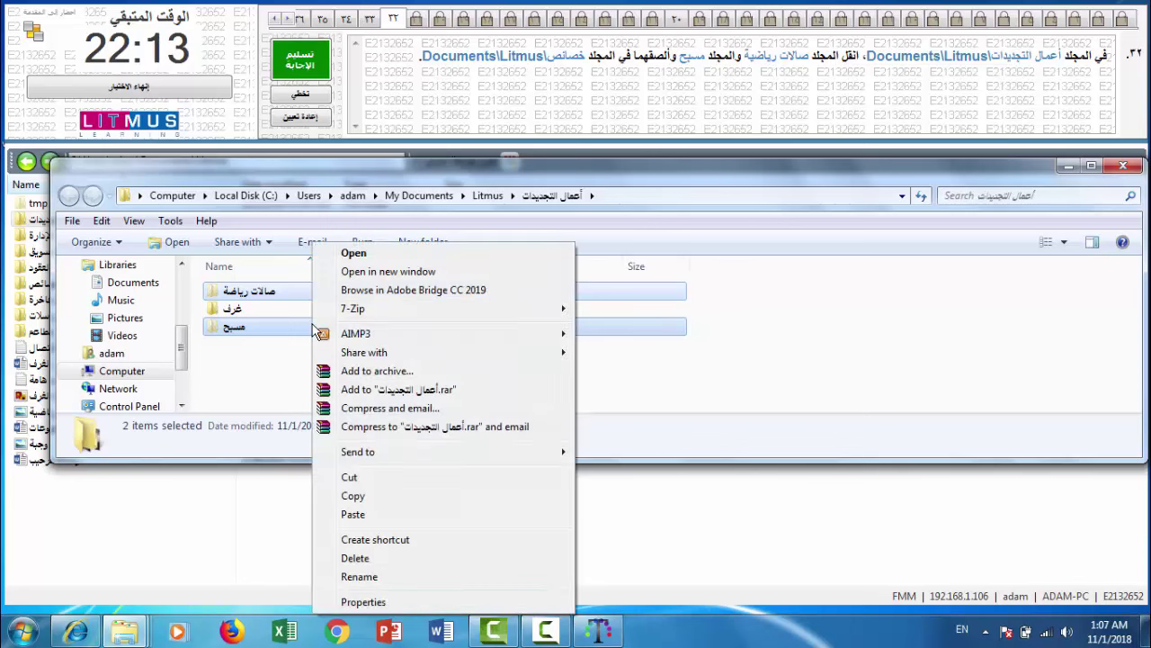
click(353, 477)
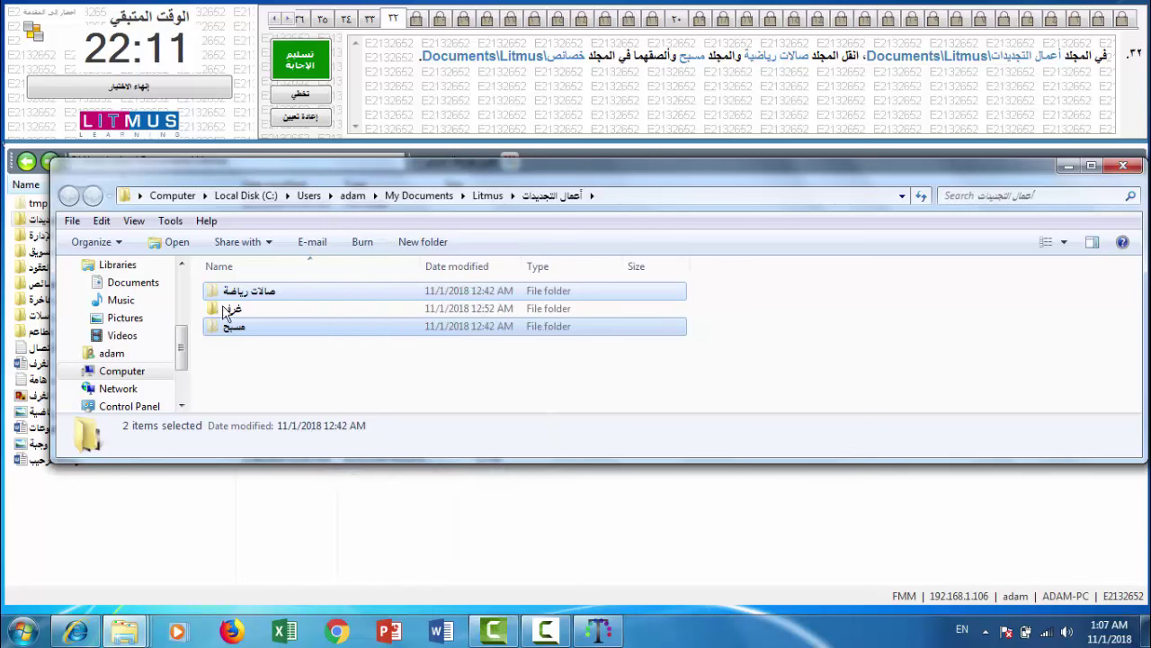
- Paste the cut folders into the خصائص folder of Litmus and submit the answer to question 32
click(489, 196)
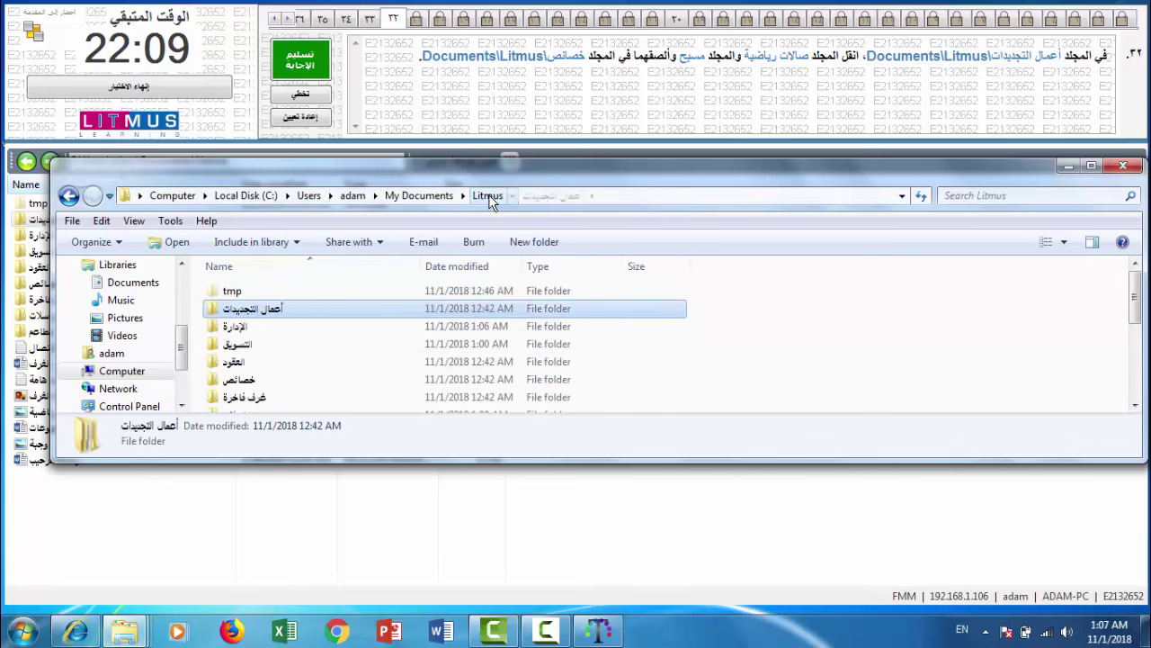
double_click(264, 385)
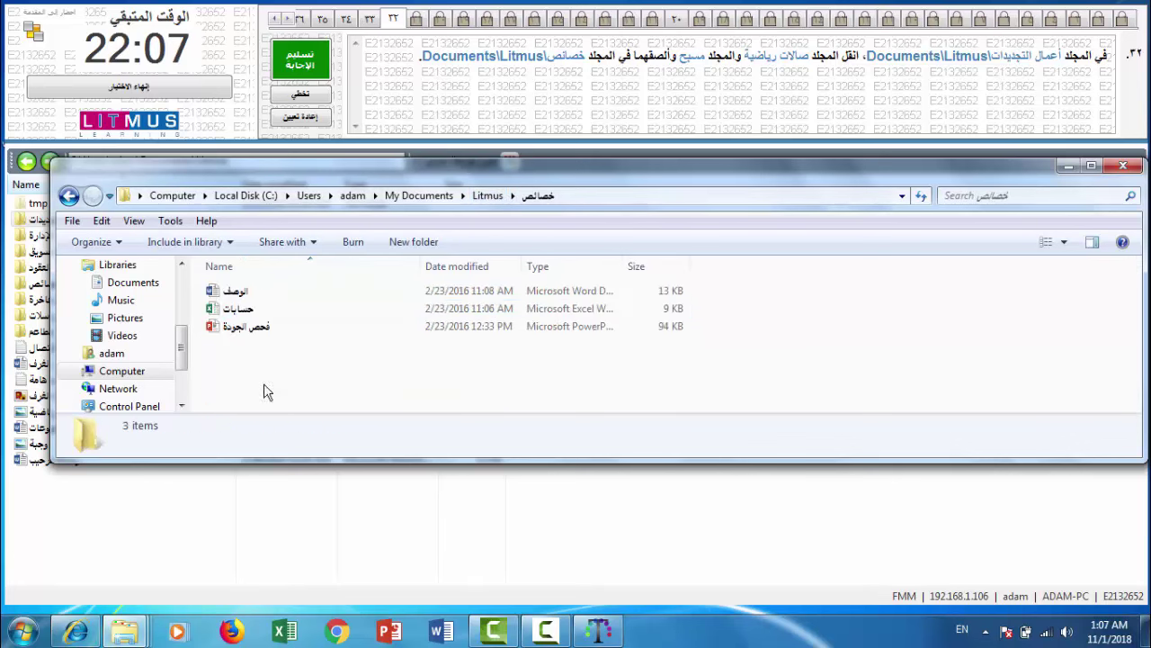
right_click(269, 367)
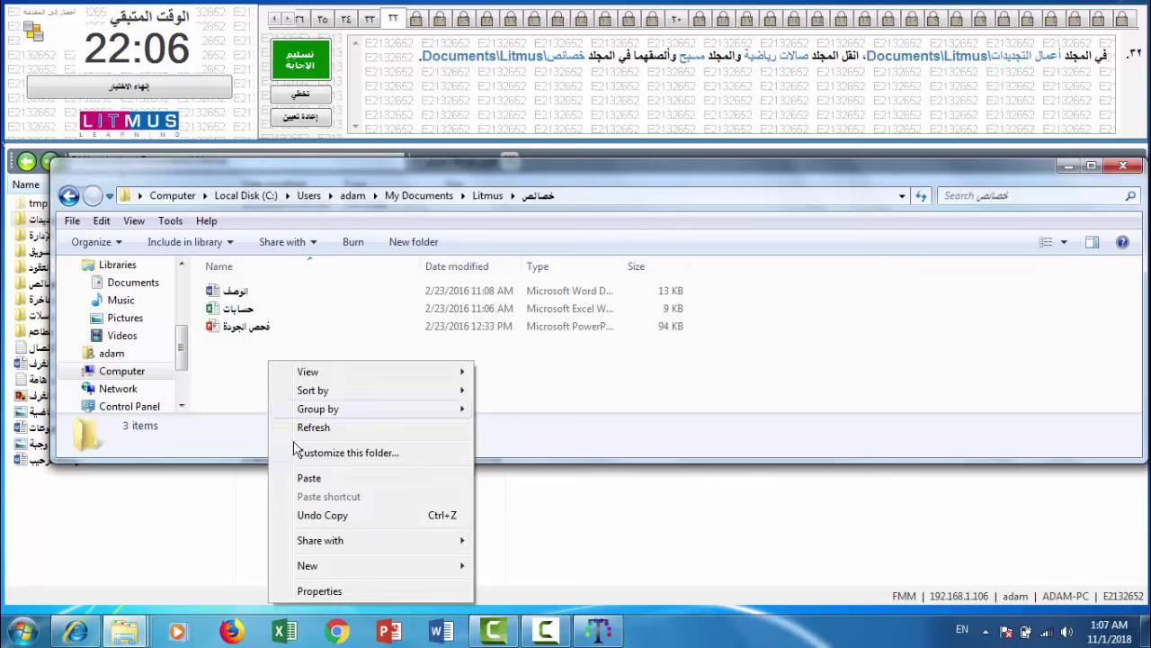
click(309, 479)
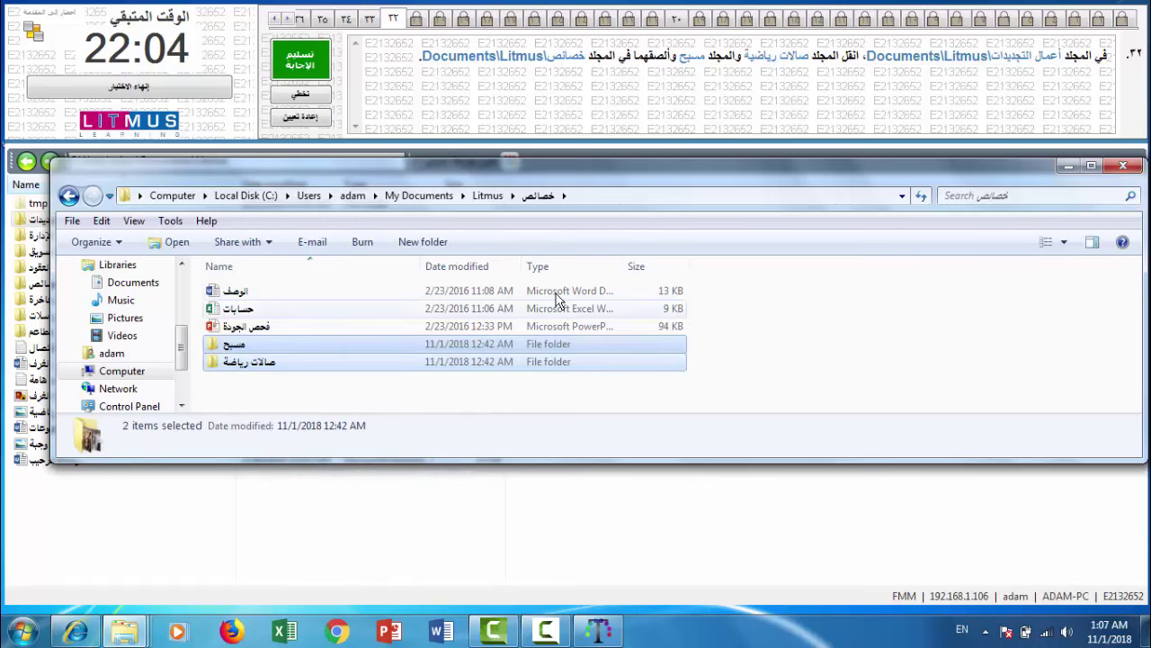
click(312, 72)
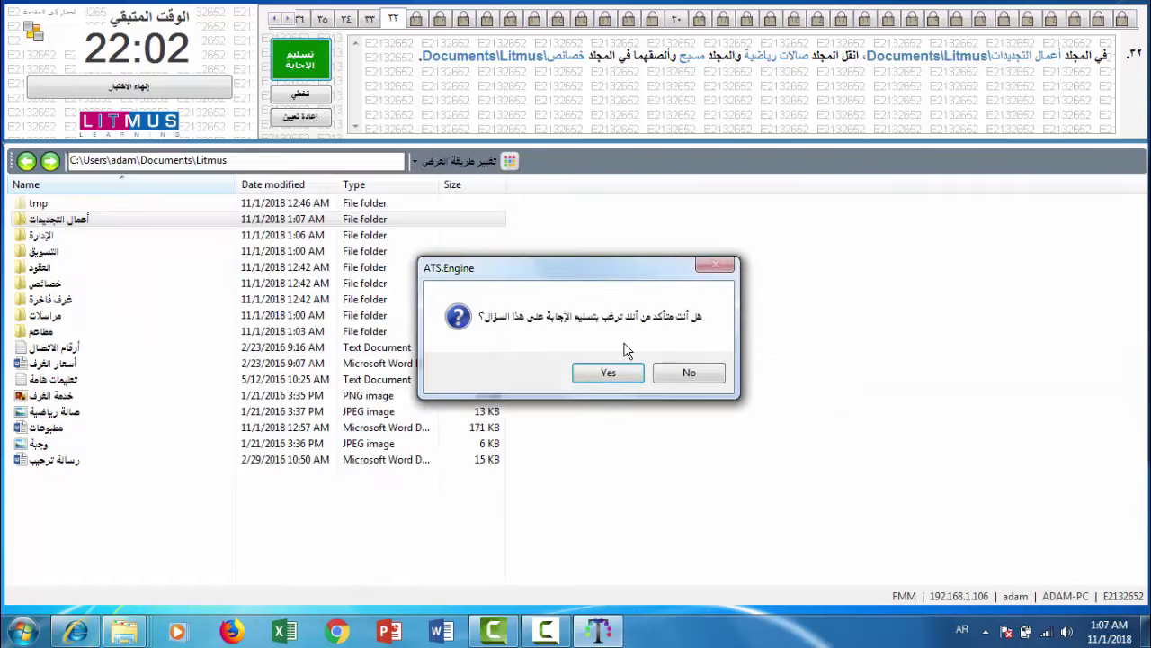
click(610, 373)
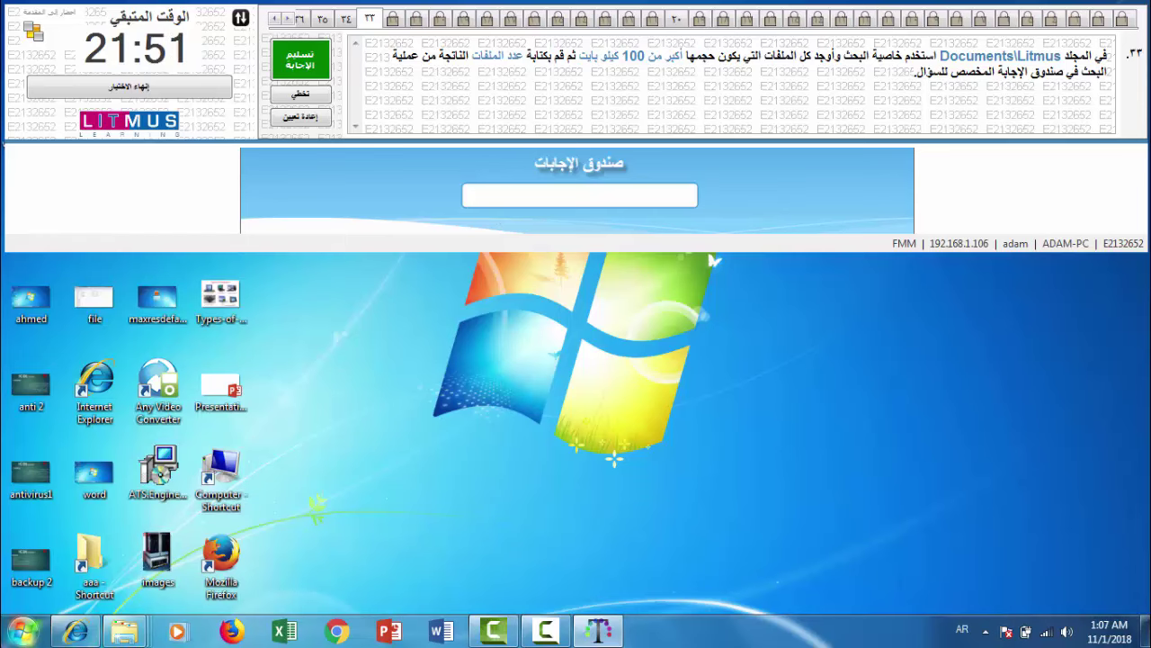
- Open the Litmus folder in the Documents library and search it for files matching >100kb
click(23, 630)
click(261, 162)
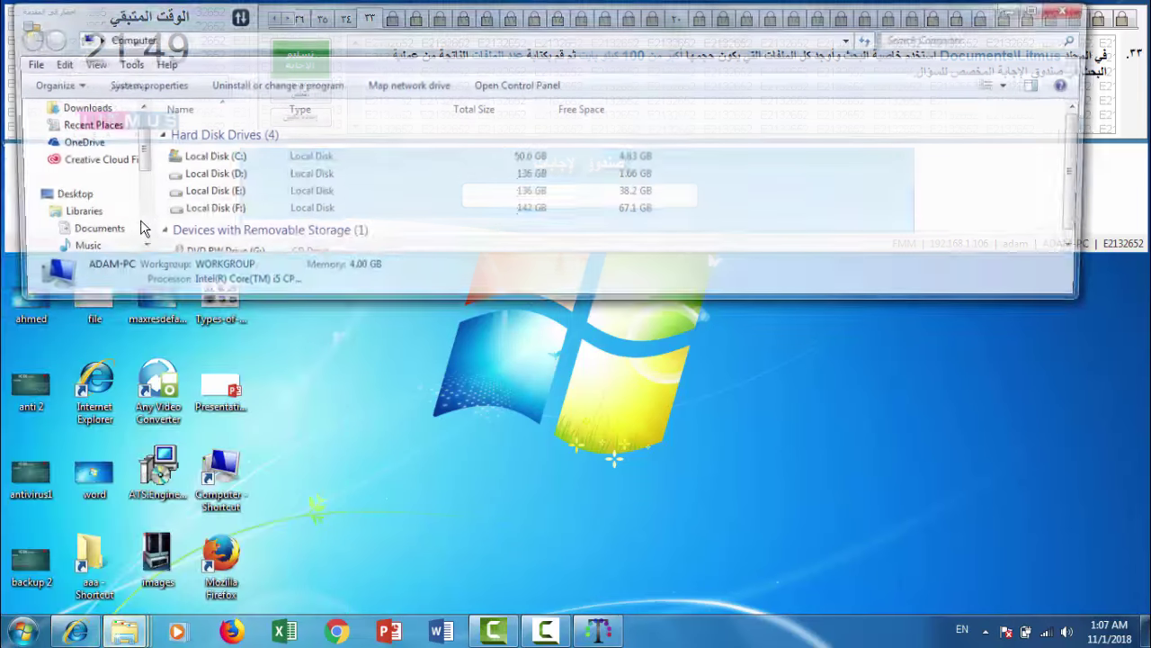
click(110, 235)
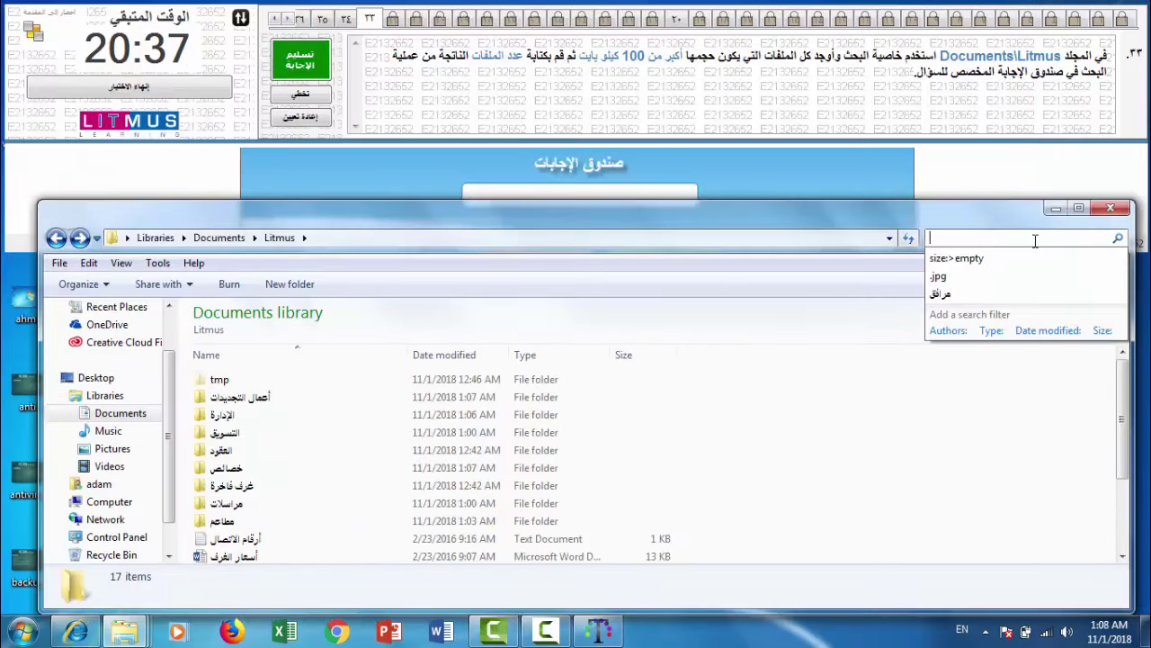
click(1035, 241)
text(>100kb)
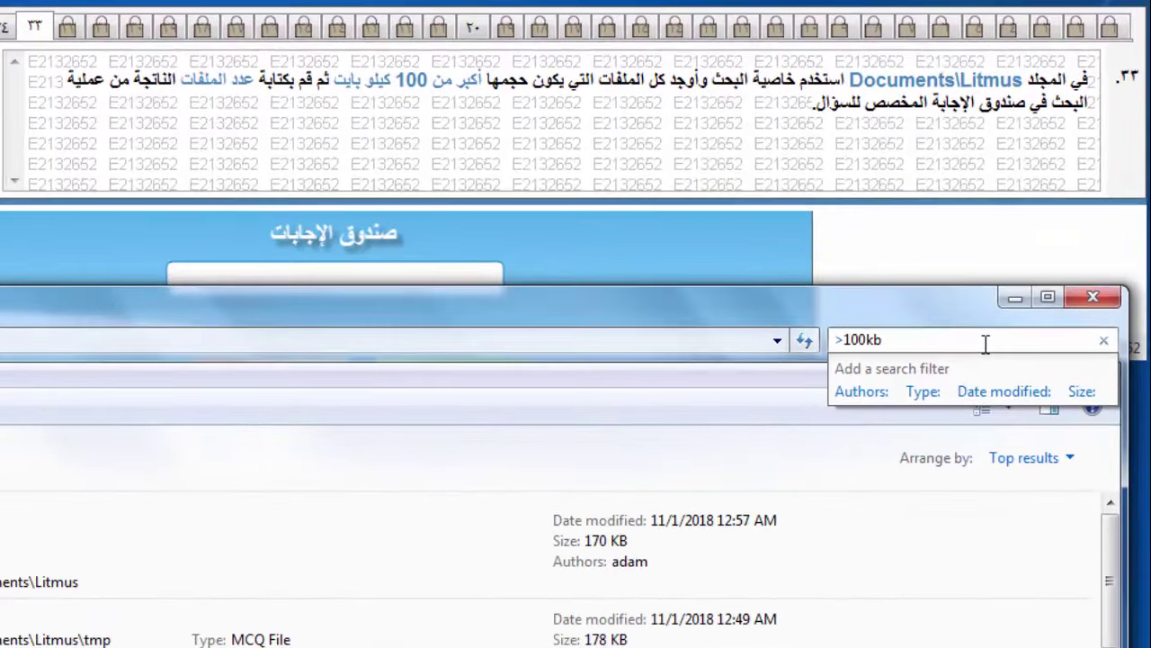
- Review the search results, enter 6 in the answer box of question 33 and submit the answer
scroll(1110, 597, down, 1)
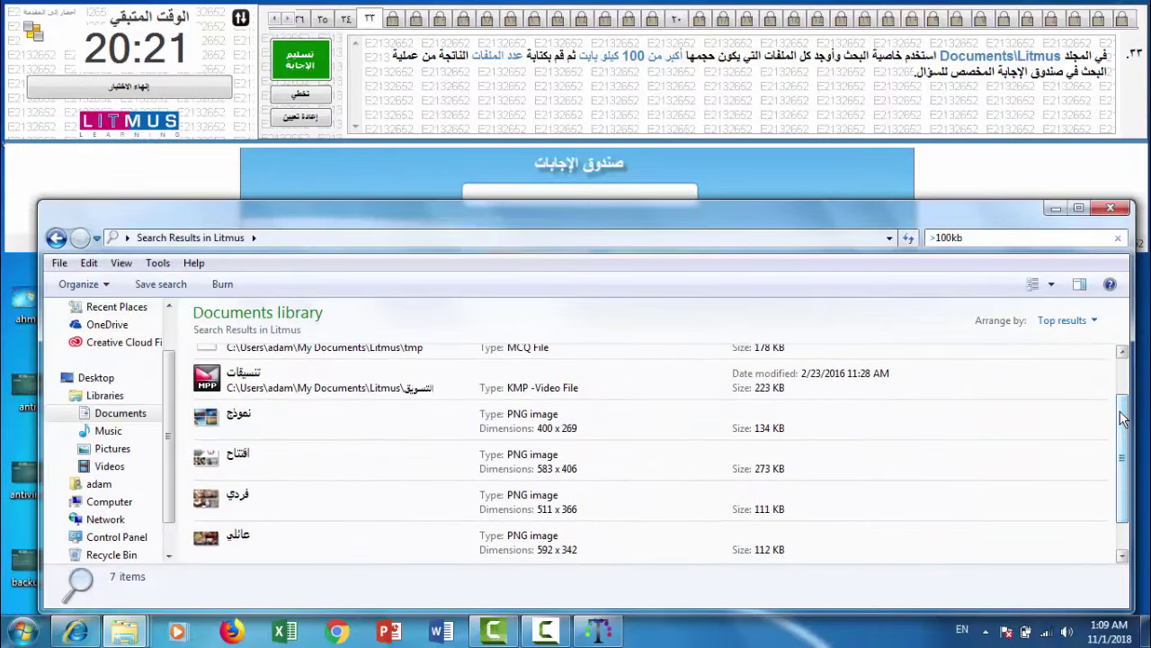
drag(1123, 417, 1113, 385)
scroll(1113, 378, down, 2)
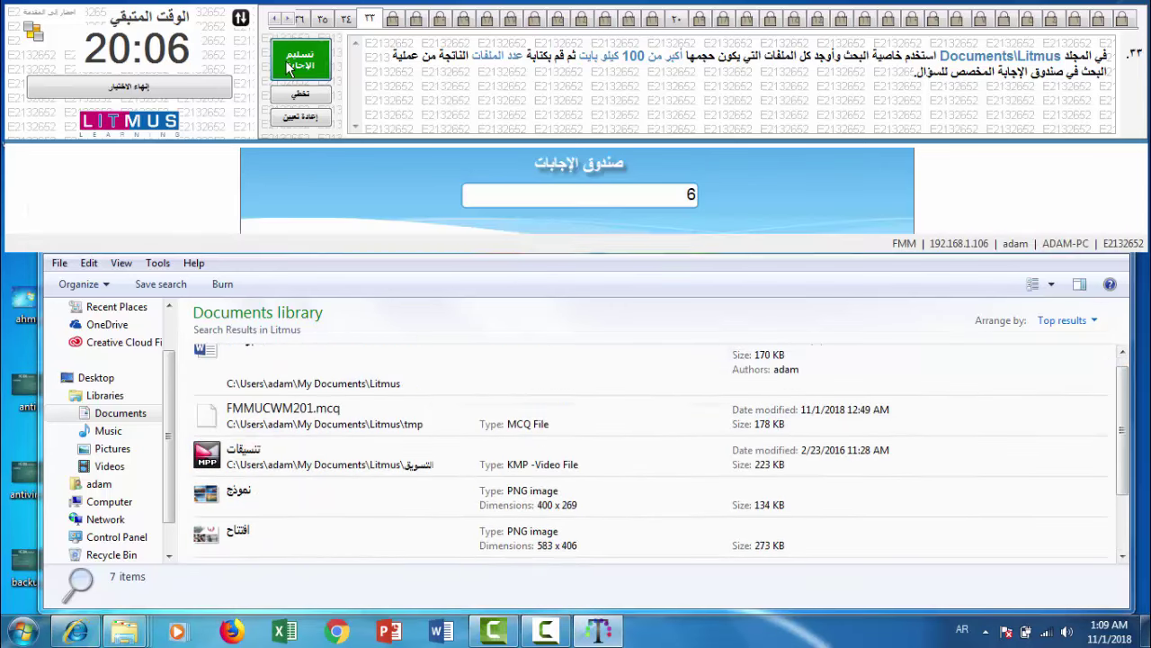
click(288, 70)
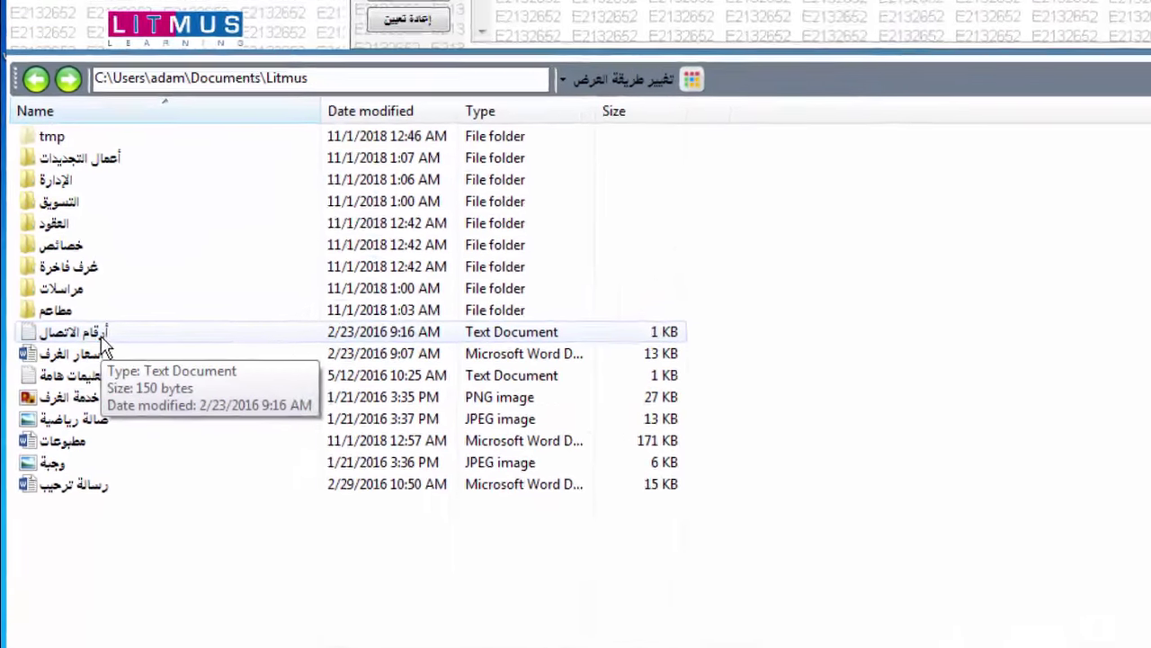
- Delete the خدمة الغرف PNG image from the Litmus folder and submit the answer to question 34
click(96, 400)
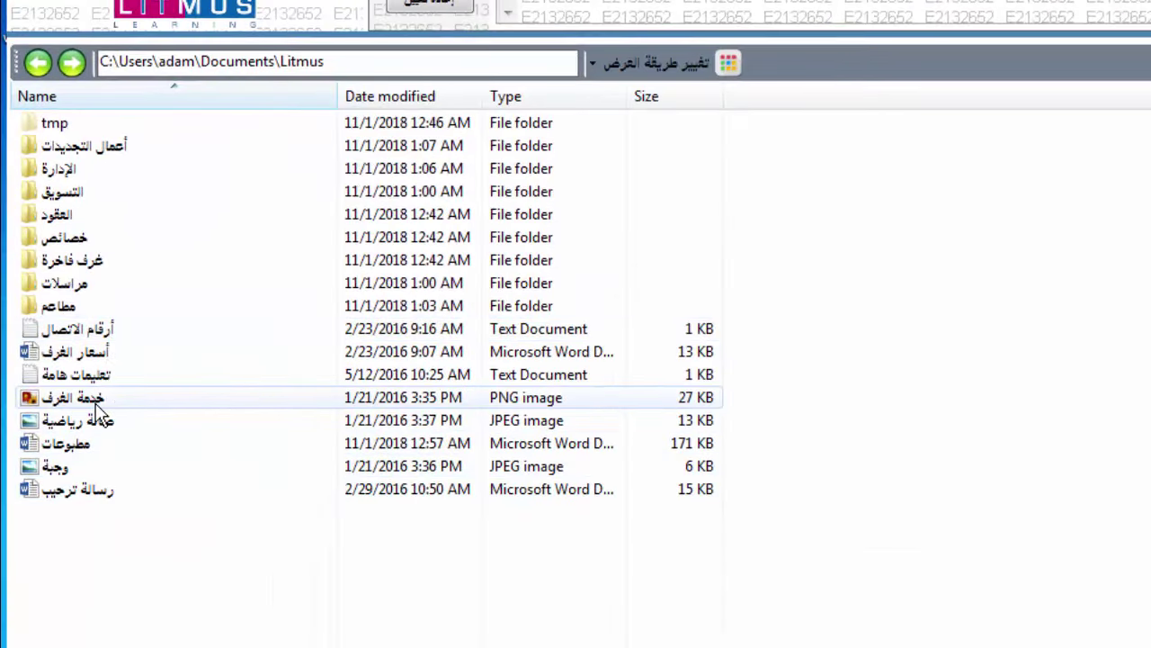
right_click(95, 400)
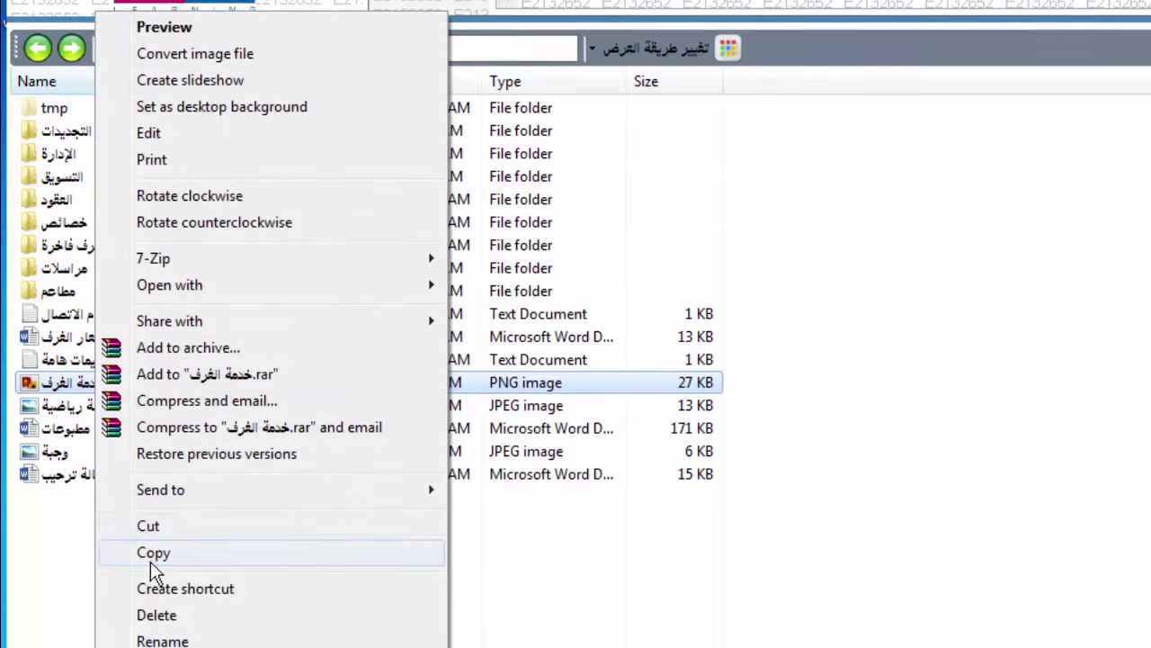
click(167, 629)
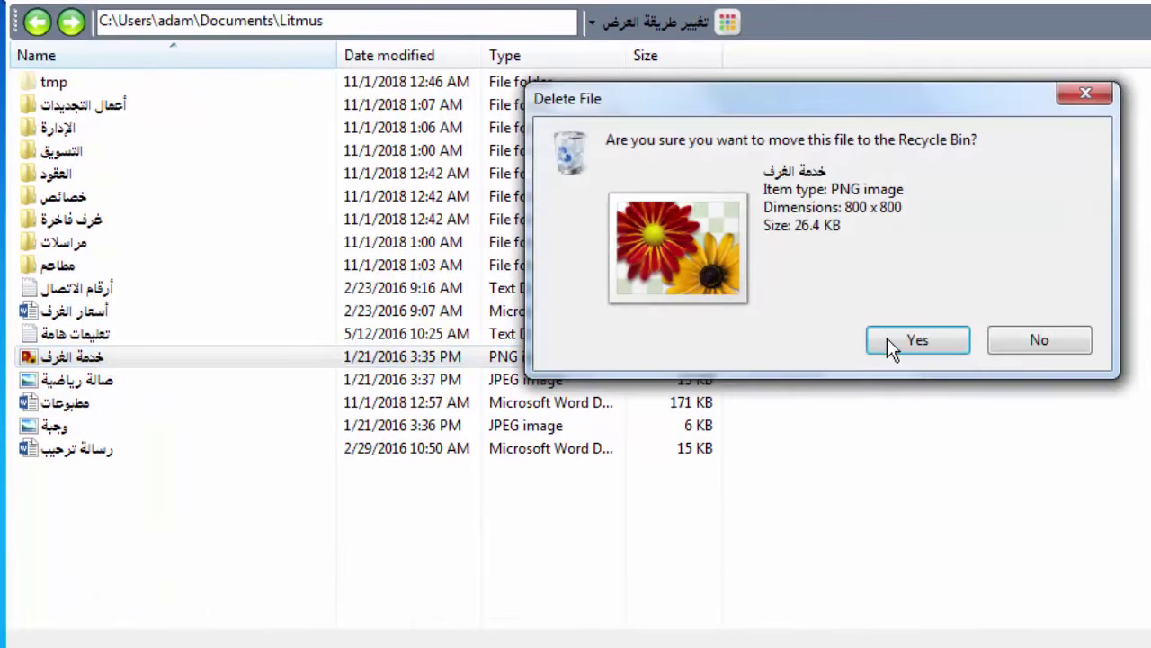
click(891, 340)
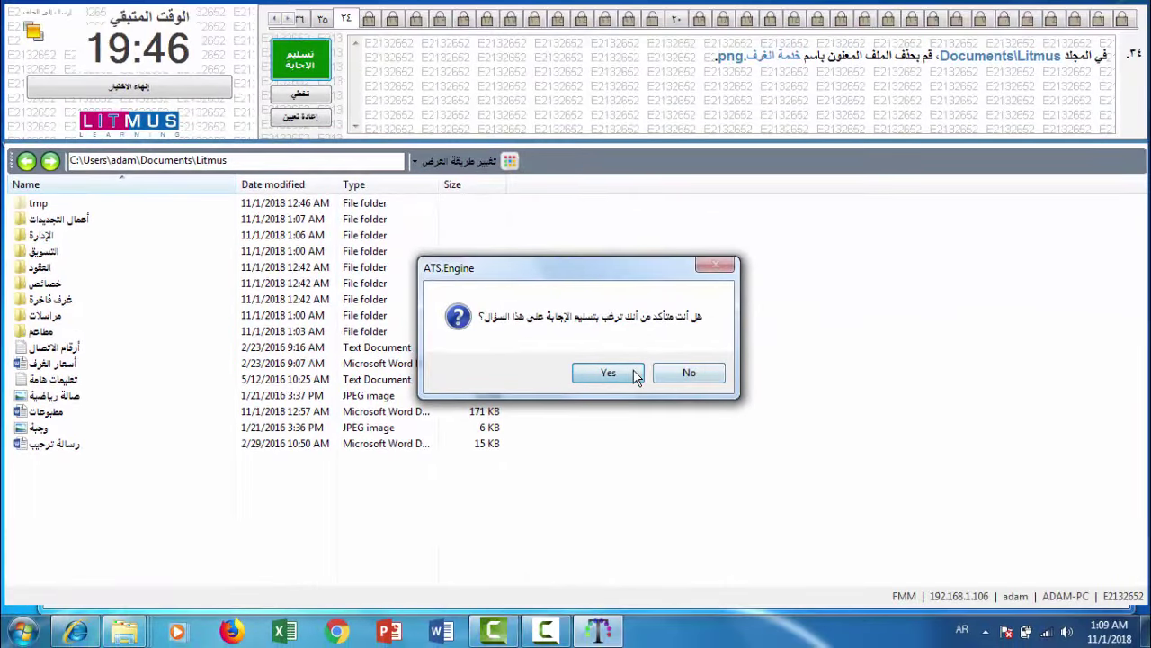
click(636, 376)
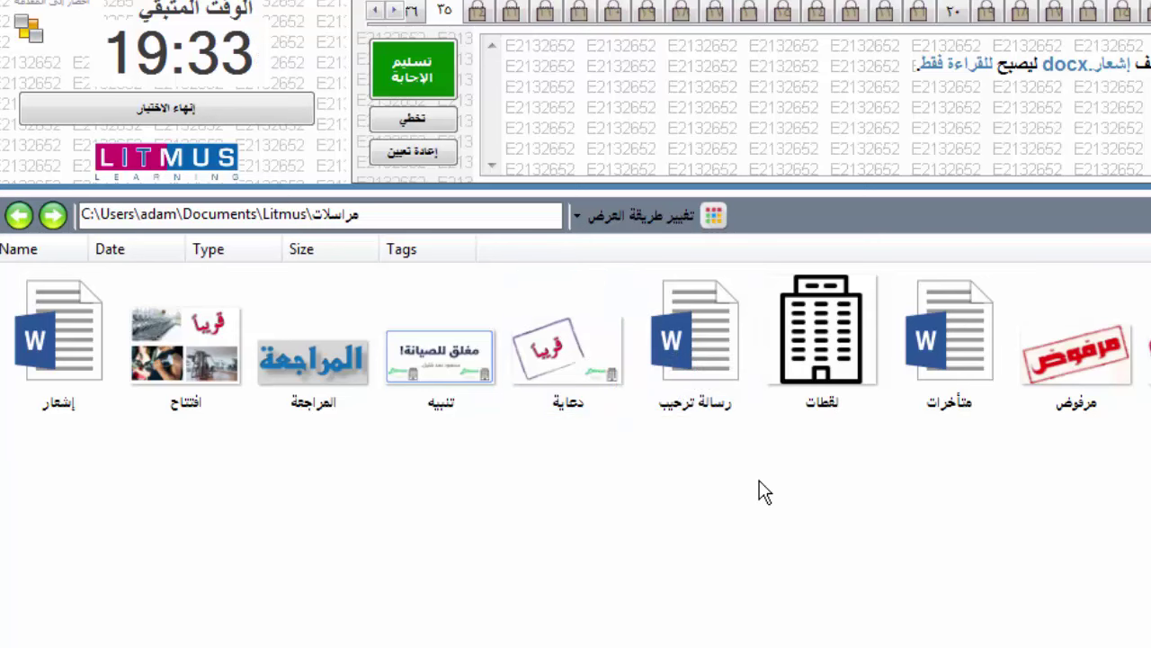
- Set the إشعار Word document in the مراسلات folder to Read-only and submit the answer to question 35
right_click(44, 339)
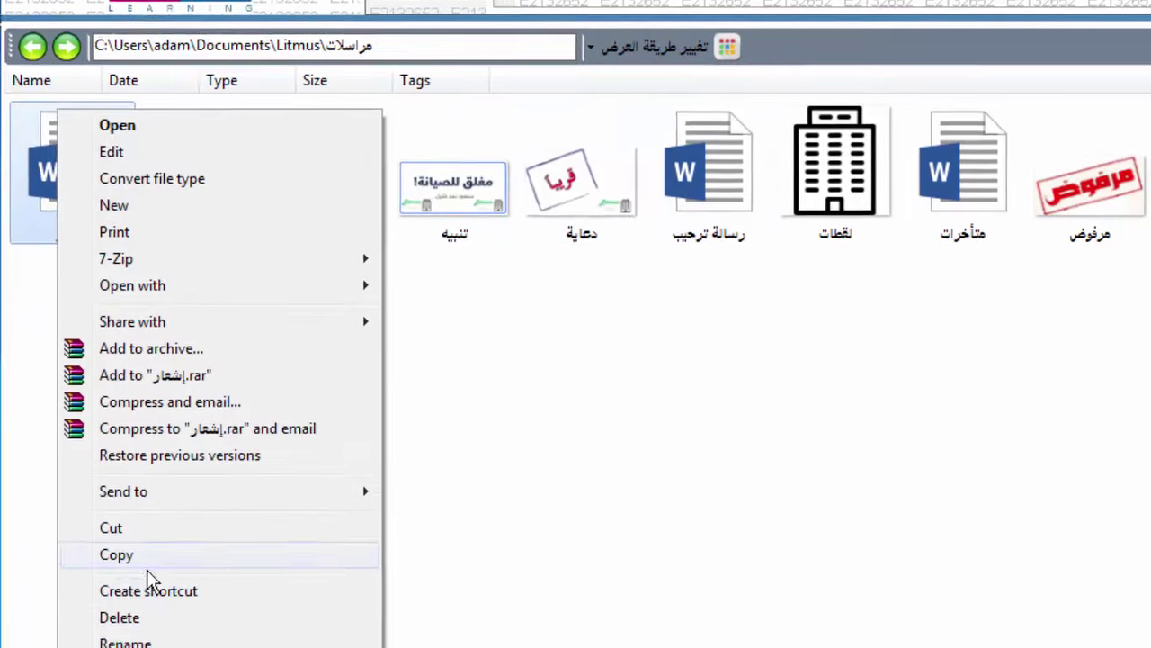
click(185, 620)
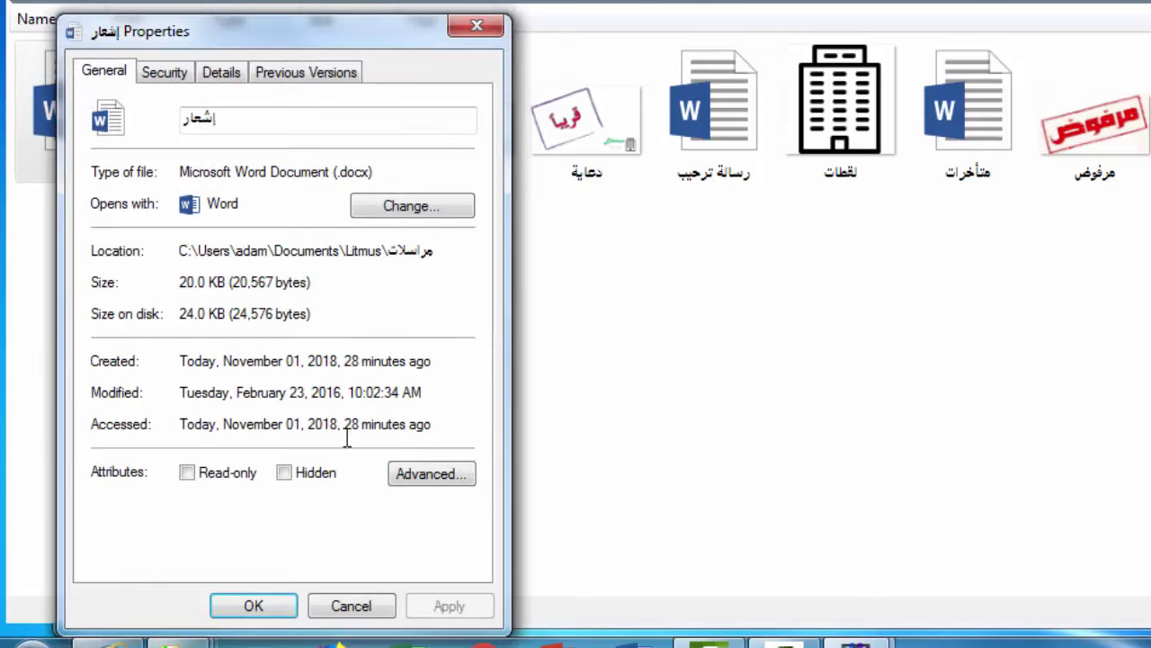
click(206, 482)
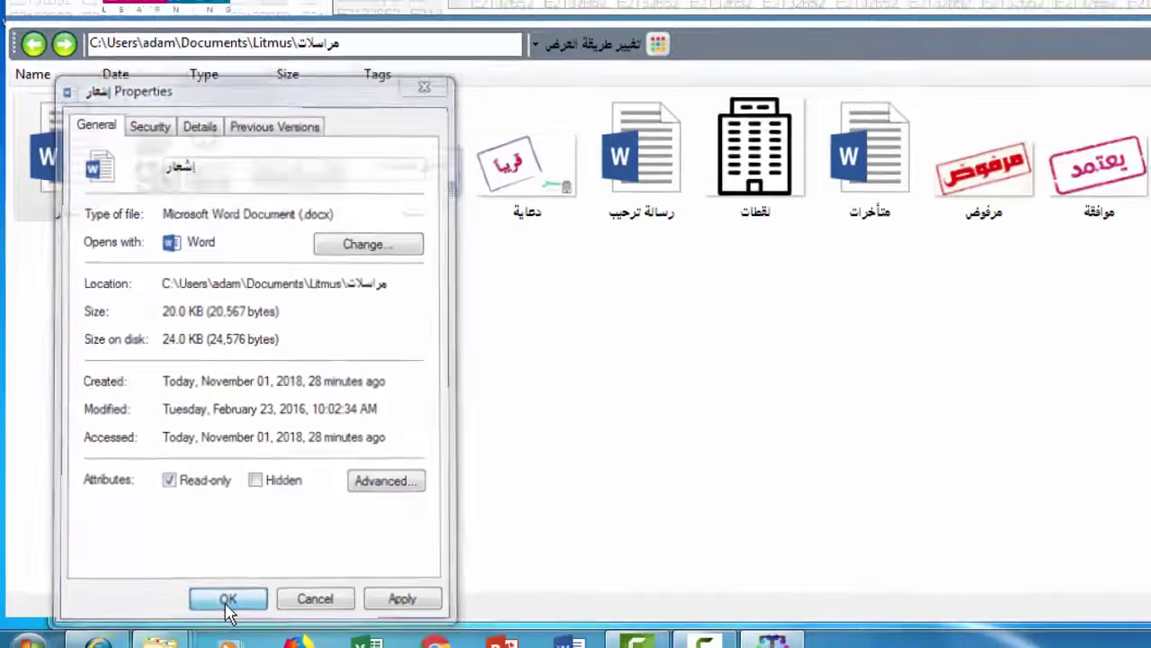
click(228, 600)
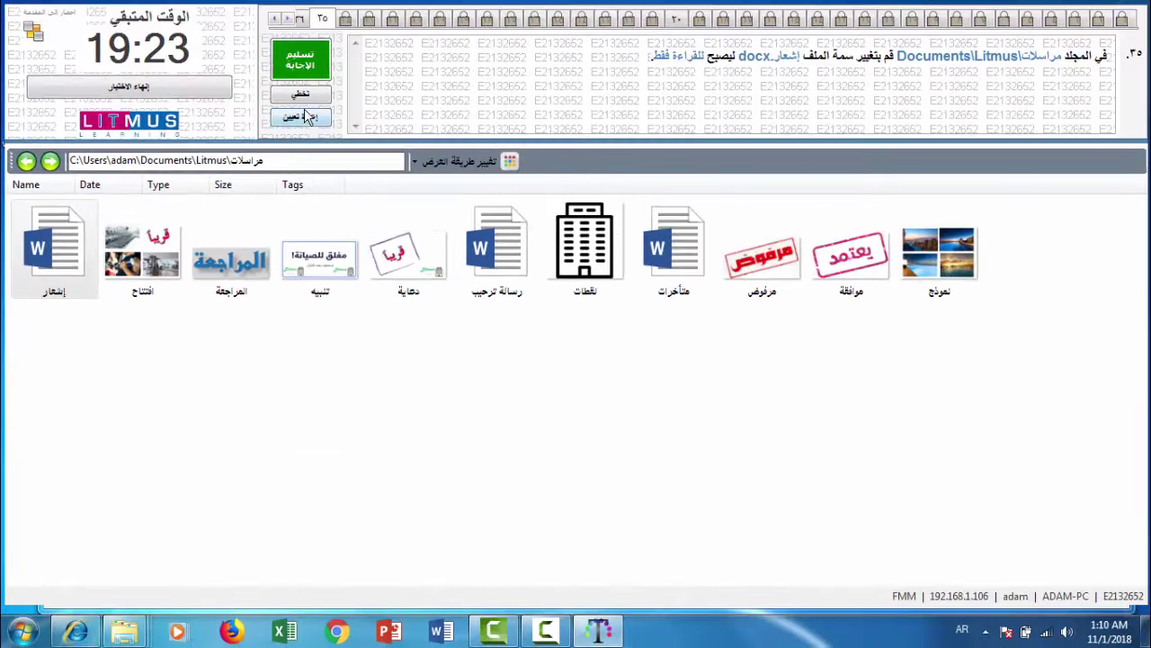
click(302, 61)
click(608, 373)
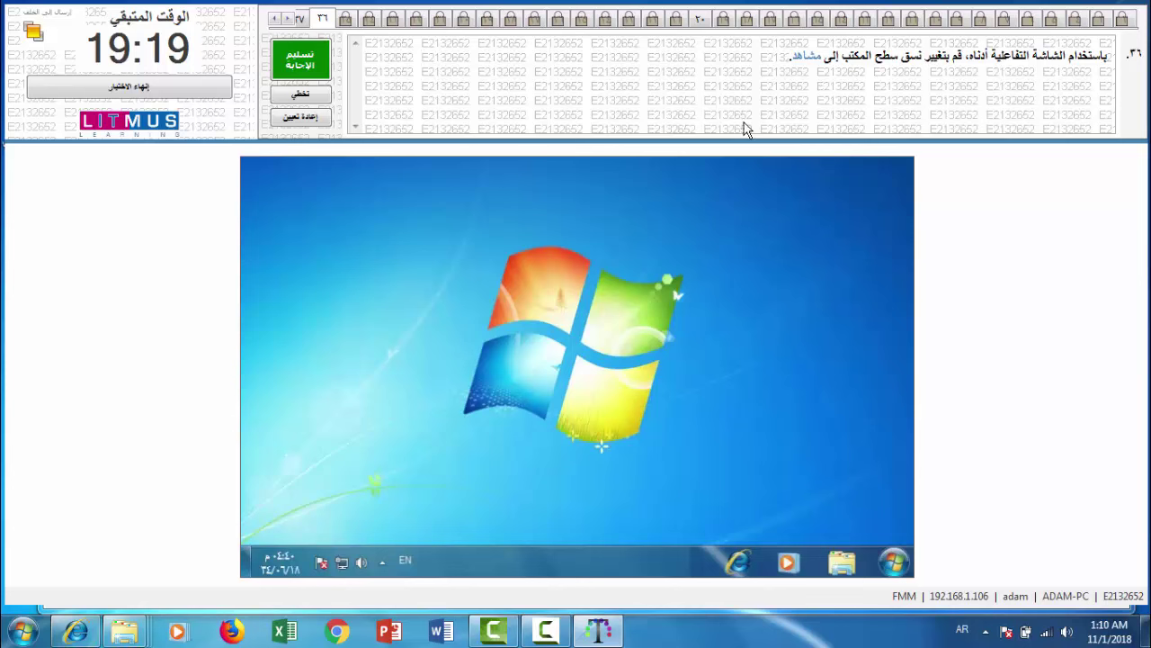
- Change the simulated desktop's theme to the Aero theme مشاهد and submit the answer to question 36
right_click(716, 280)
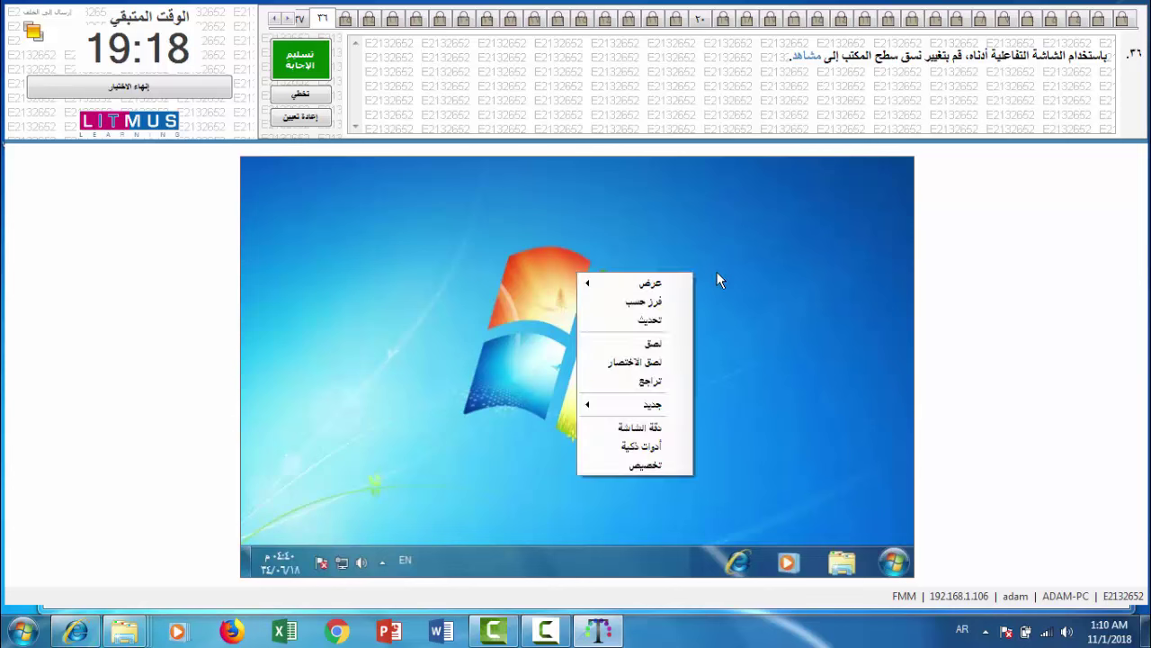
click(651, 463)
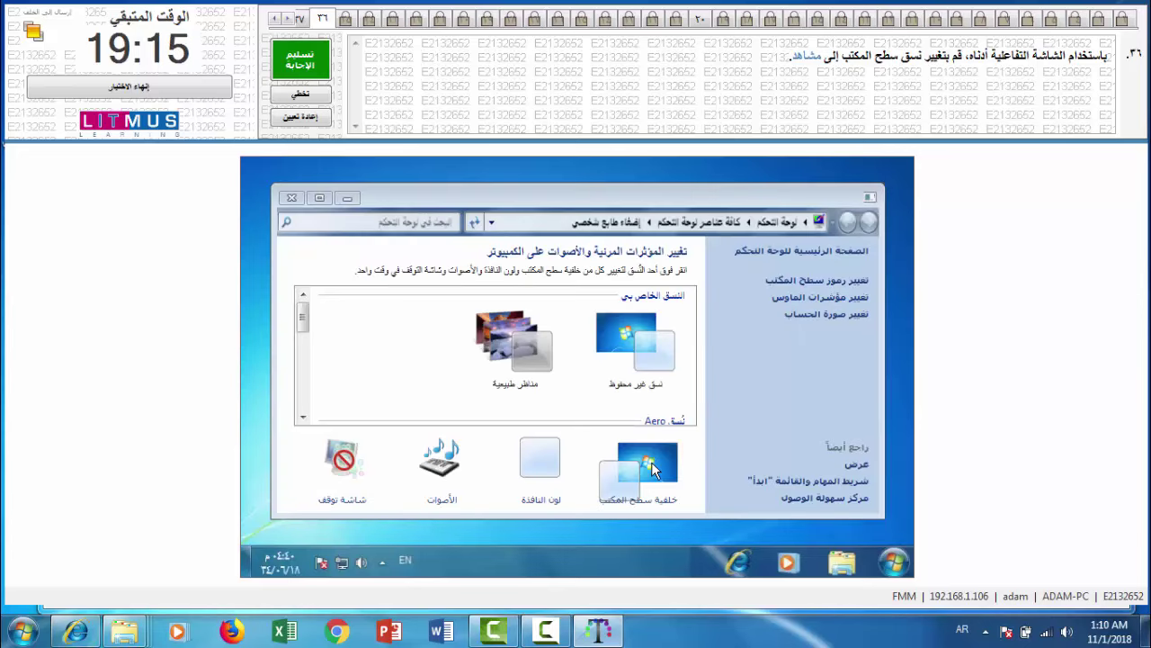
click(625, 367)
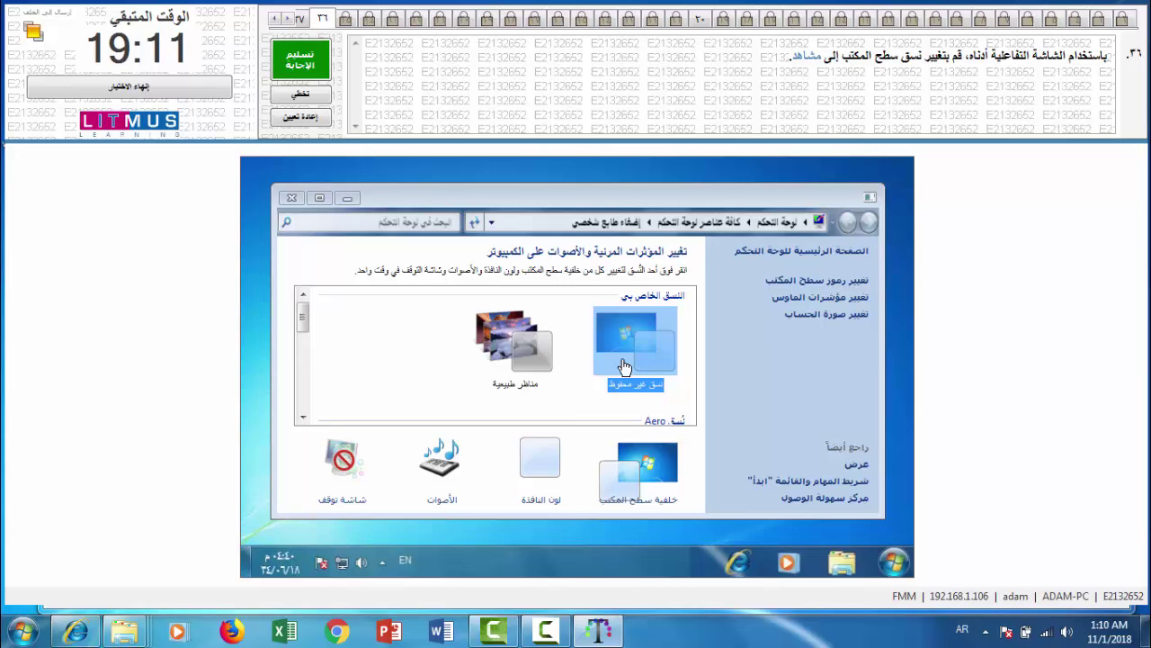
scroll(624, 367, down, 1)
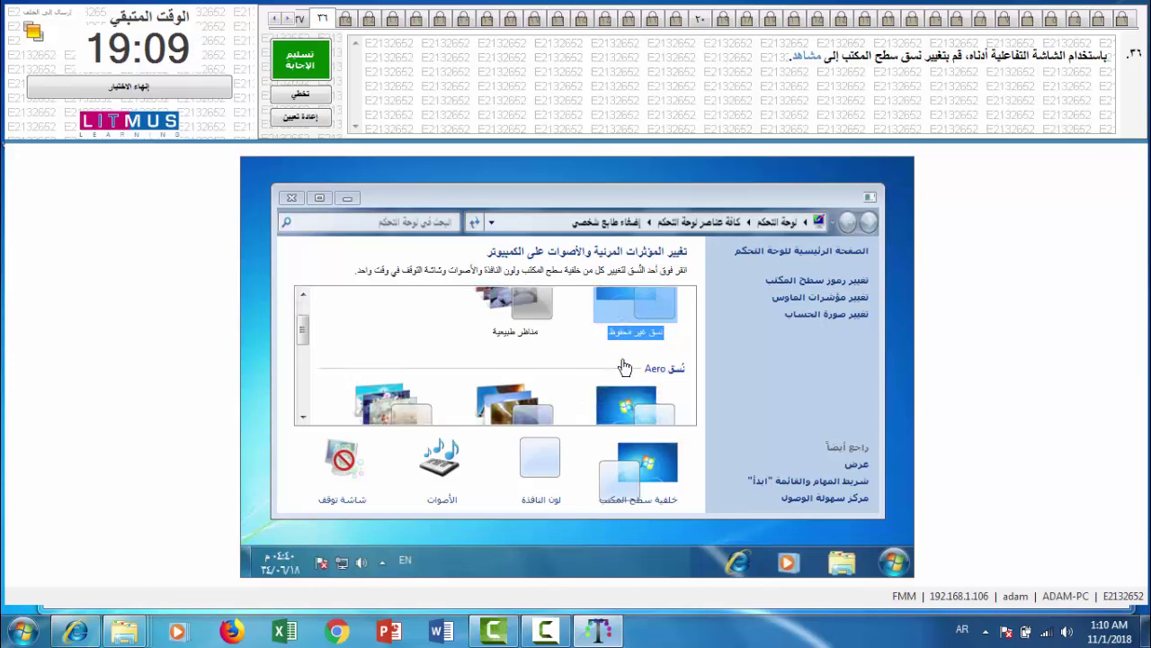
scroll(624, 367, down, 1)
click(624, 367)
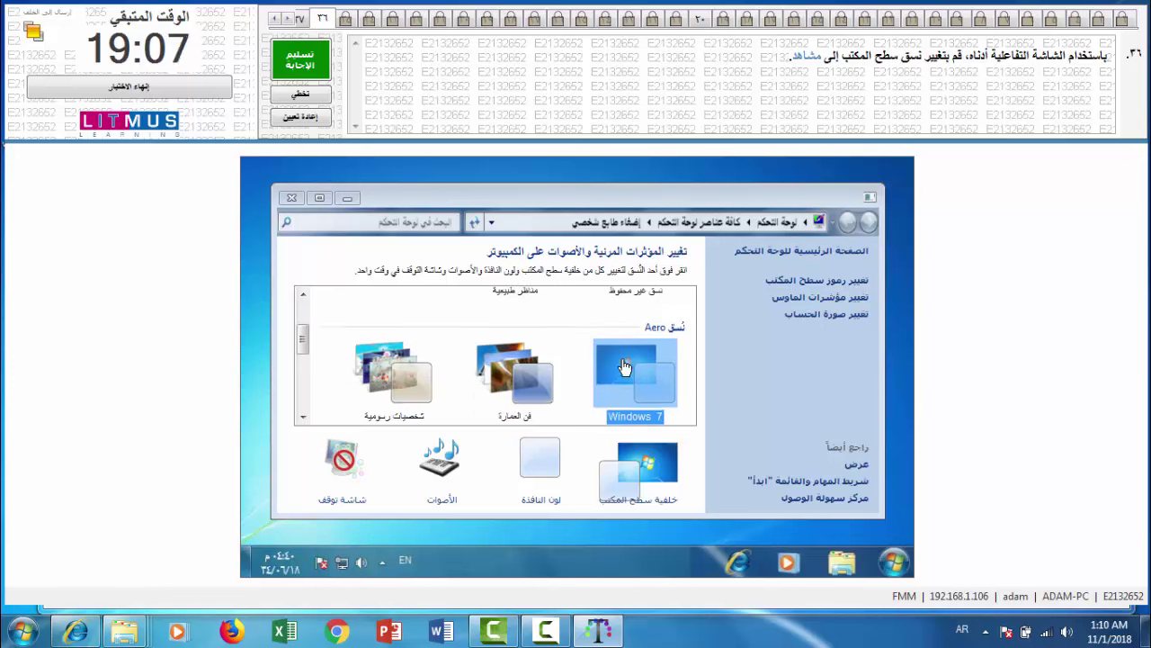
scroll(624, 367, down, 2)
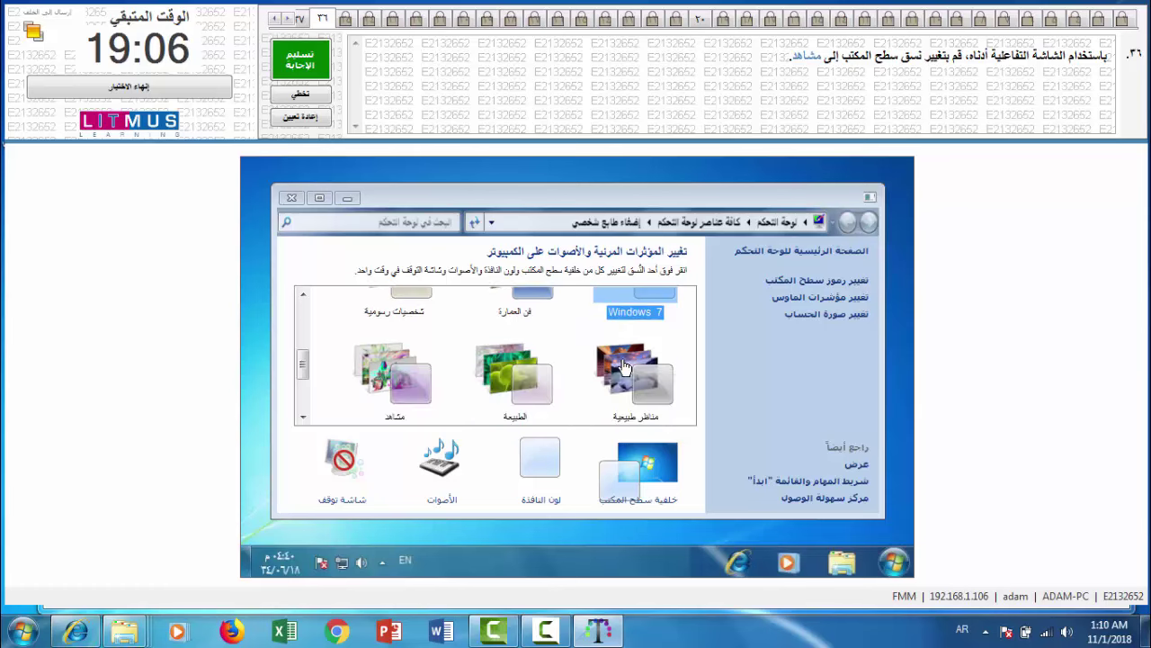
click(414, 382)
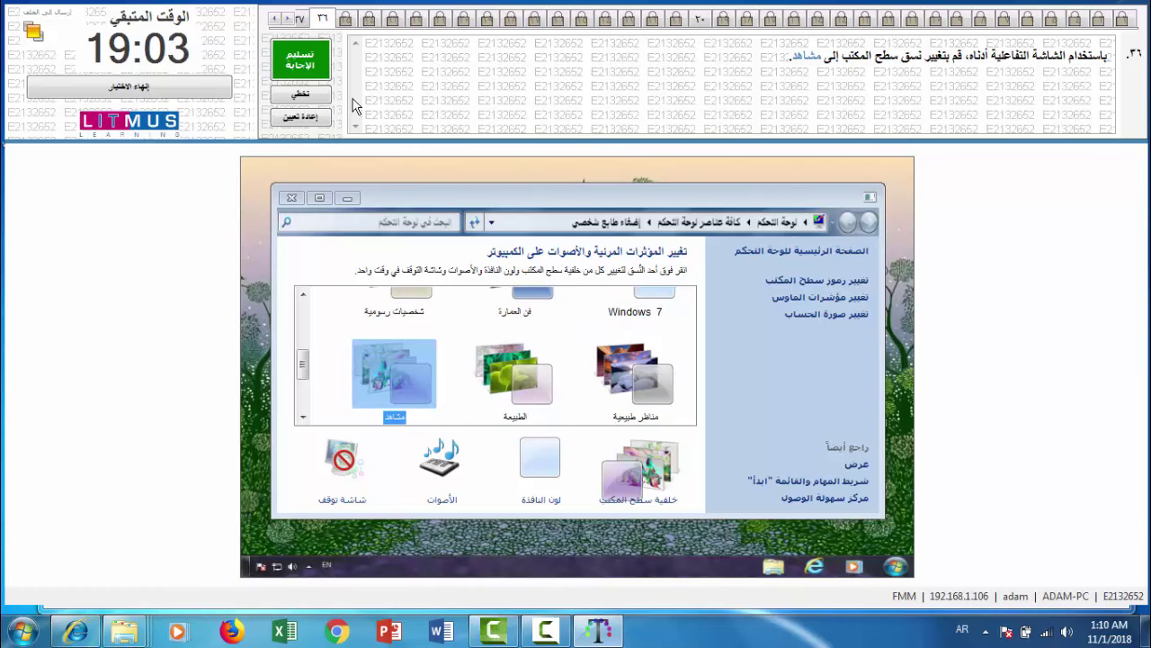
click(310, 64)
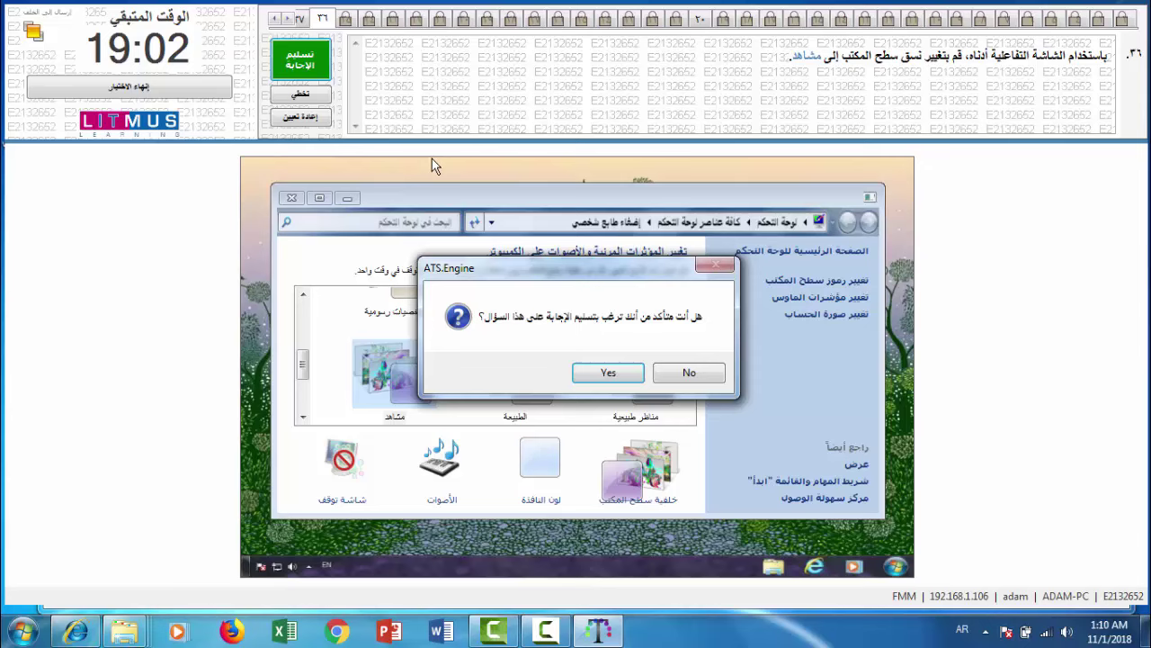
click(621, 376)
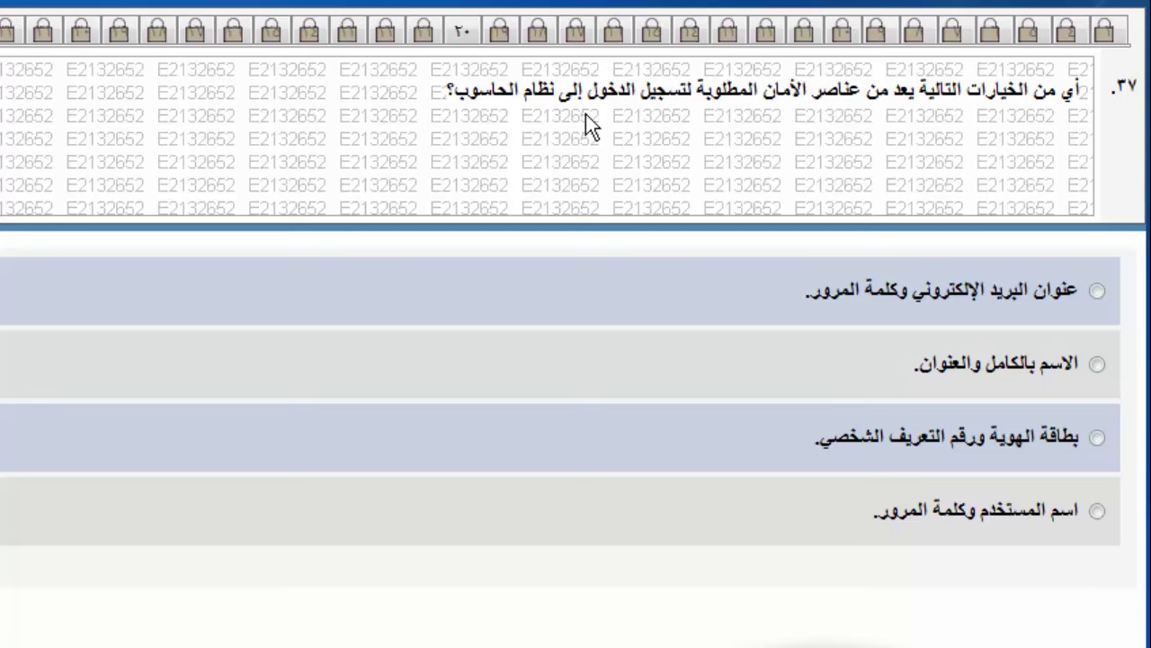
- Answer question 37 with اسم المستخدم وكلمة المرور as the required login security elements and submit it
click(1096, 509)
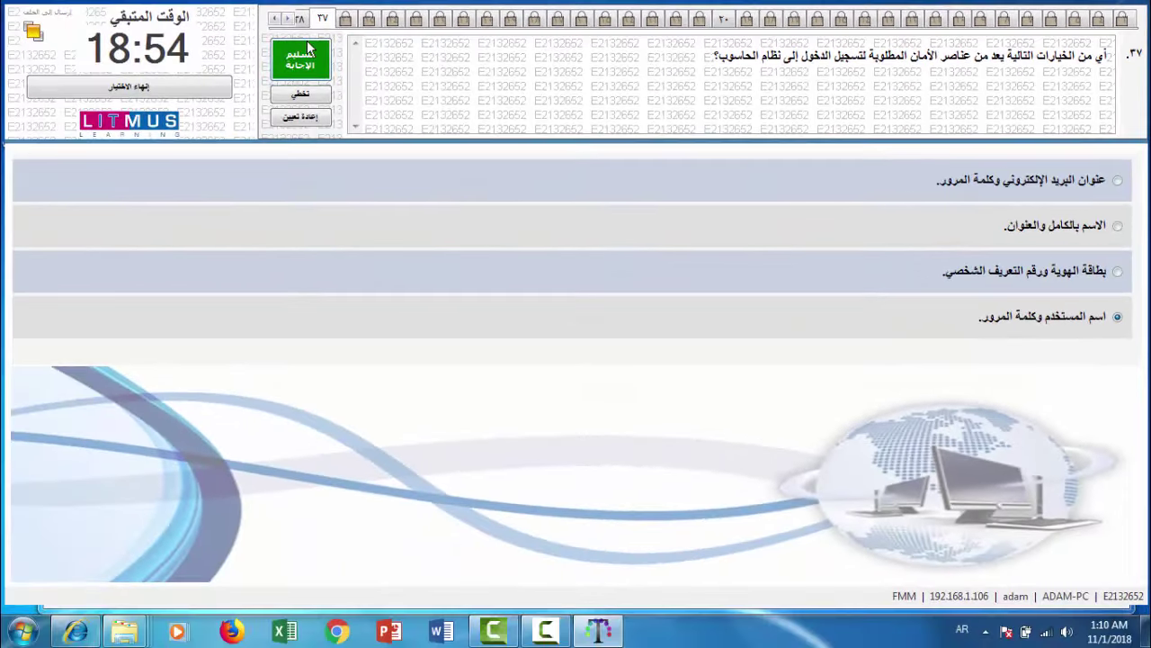
click(310, 61)
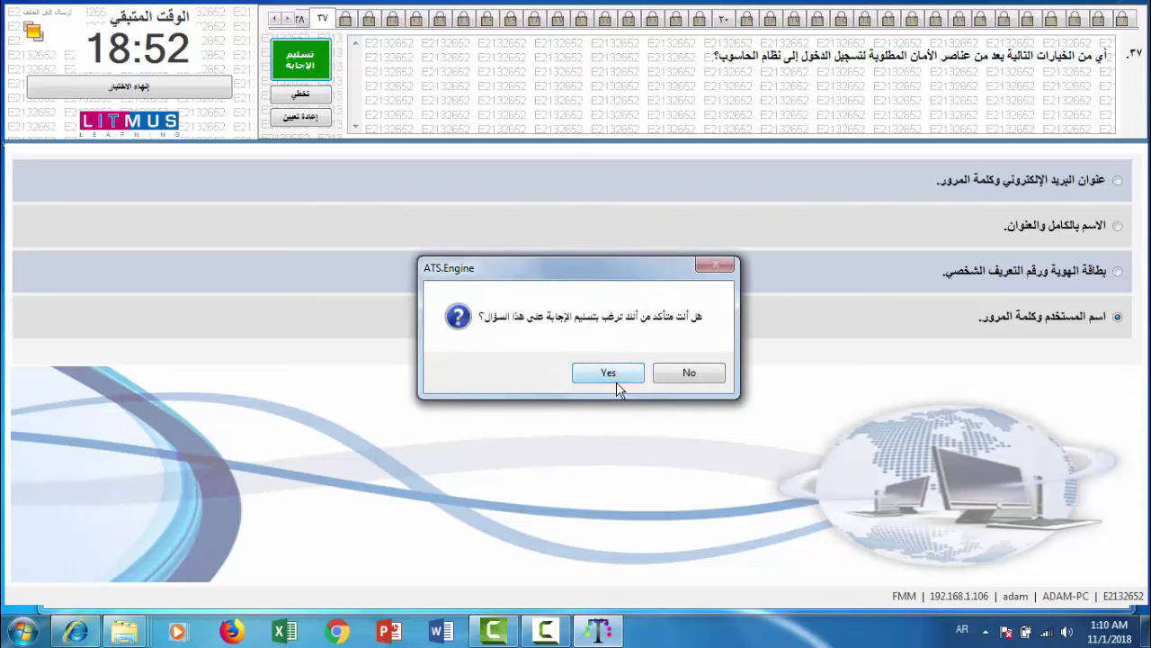
click(617, 383)
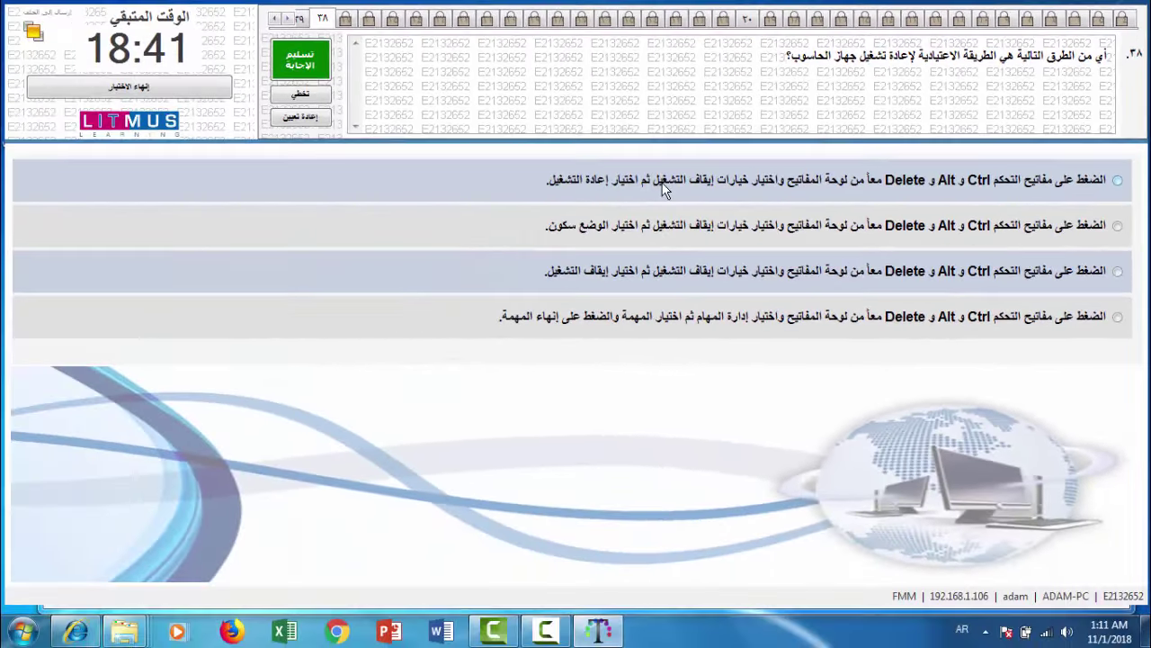
- Answer question 38 with the Ctrl, Alt and Delete option that ends in إعادة التشغيل and submit it
click(612, 179)
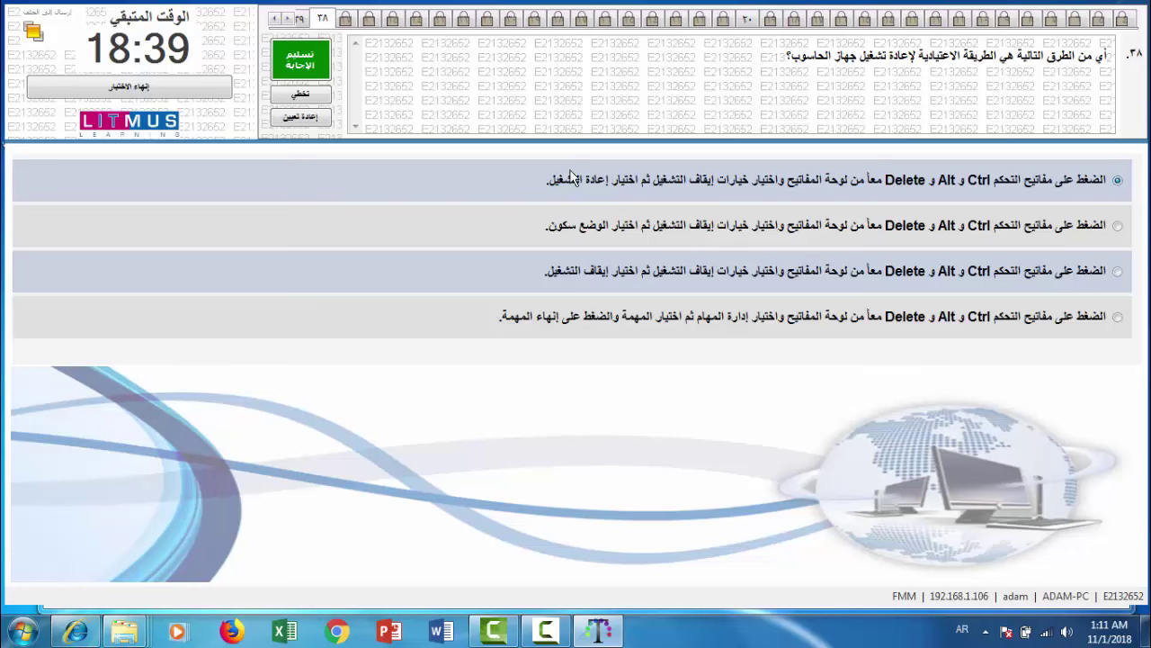
click(314, 56)
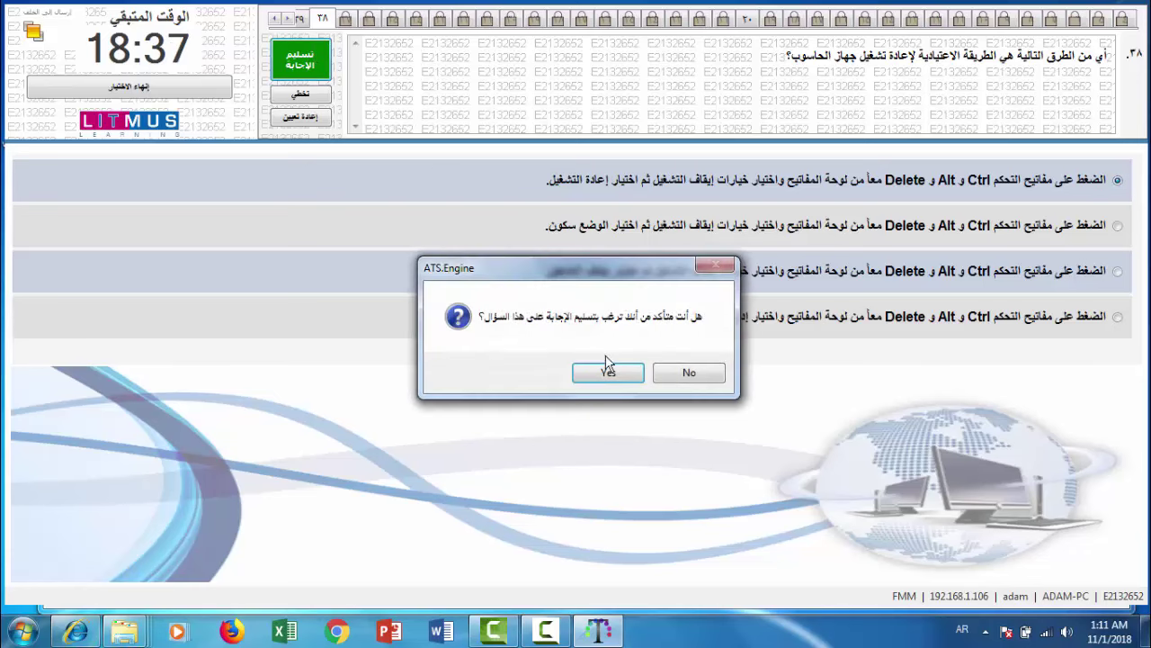
click(607, 369)
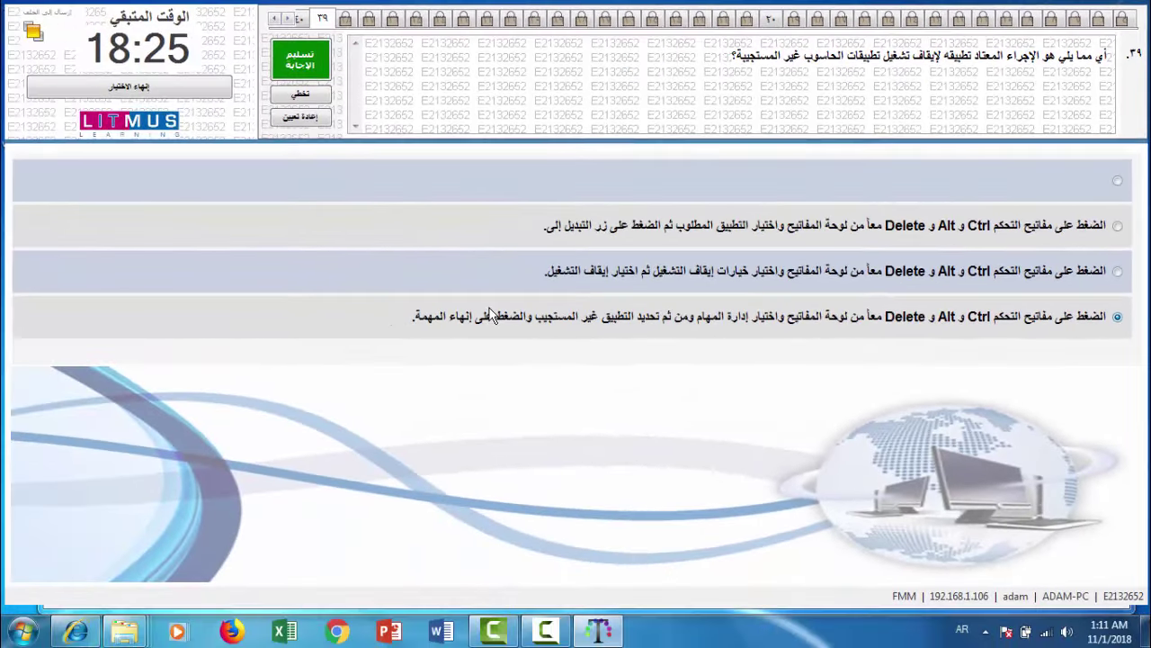
- Submit question 39 with the option that ends the unresponsive application's task, and question 40 with المنطقة واللغة
click(316, 65)
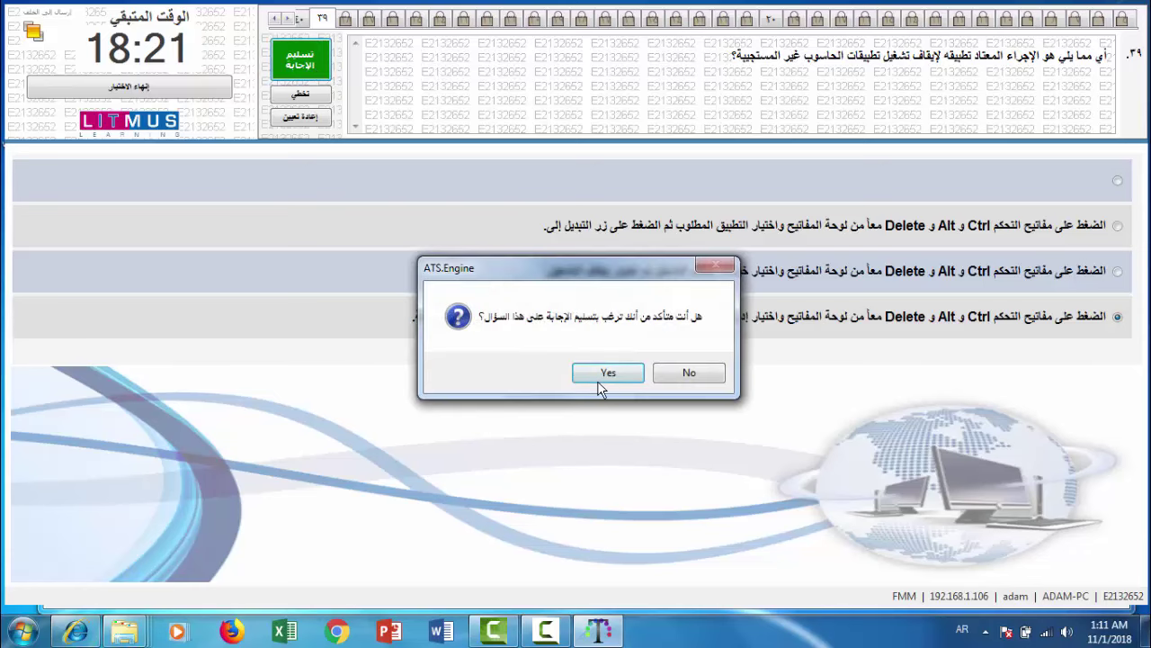
click(591, 382)
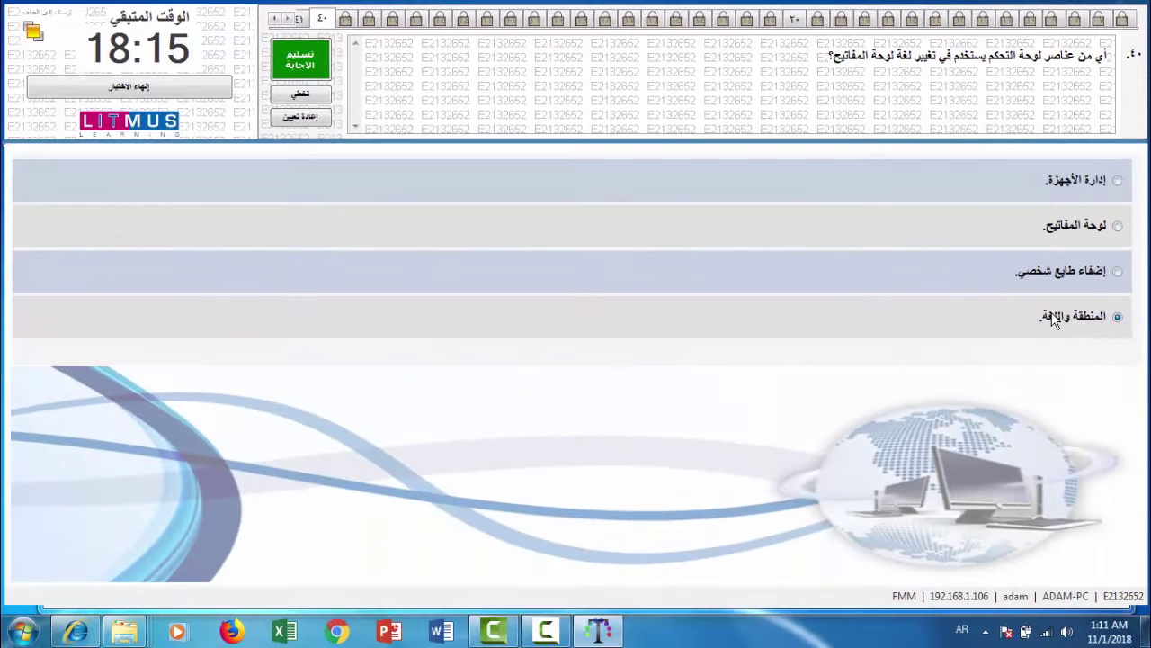
click(319, 57)
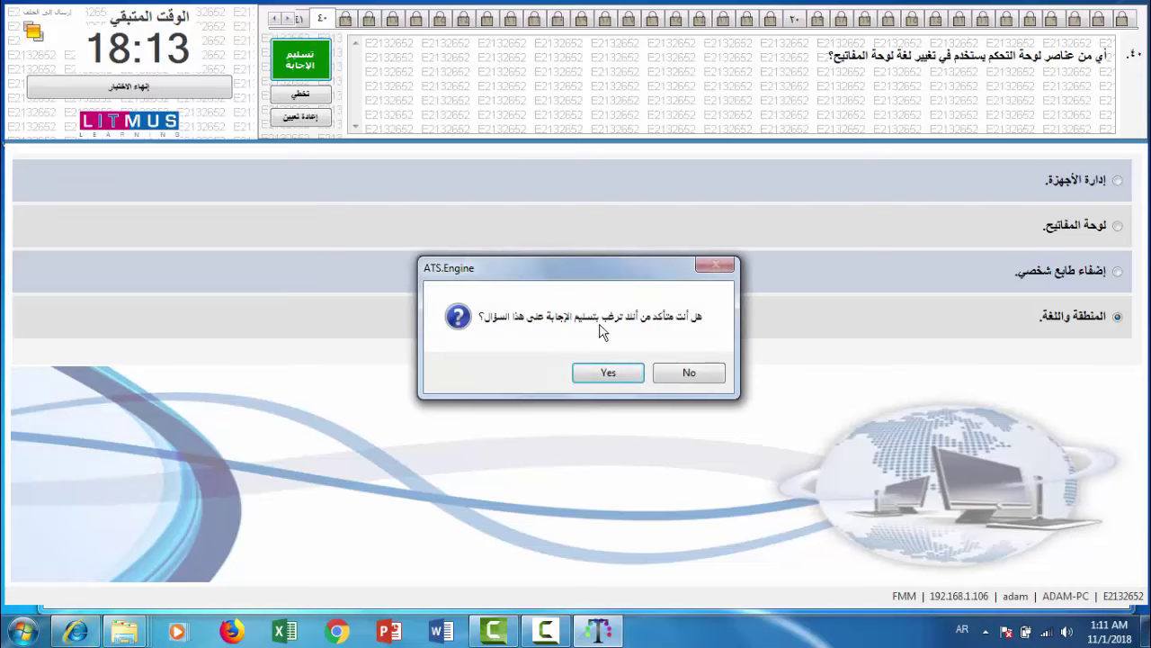
click(609, 373)
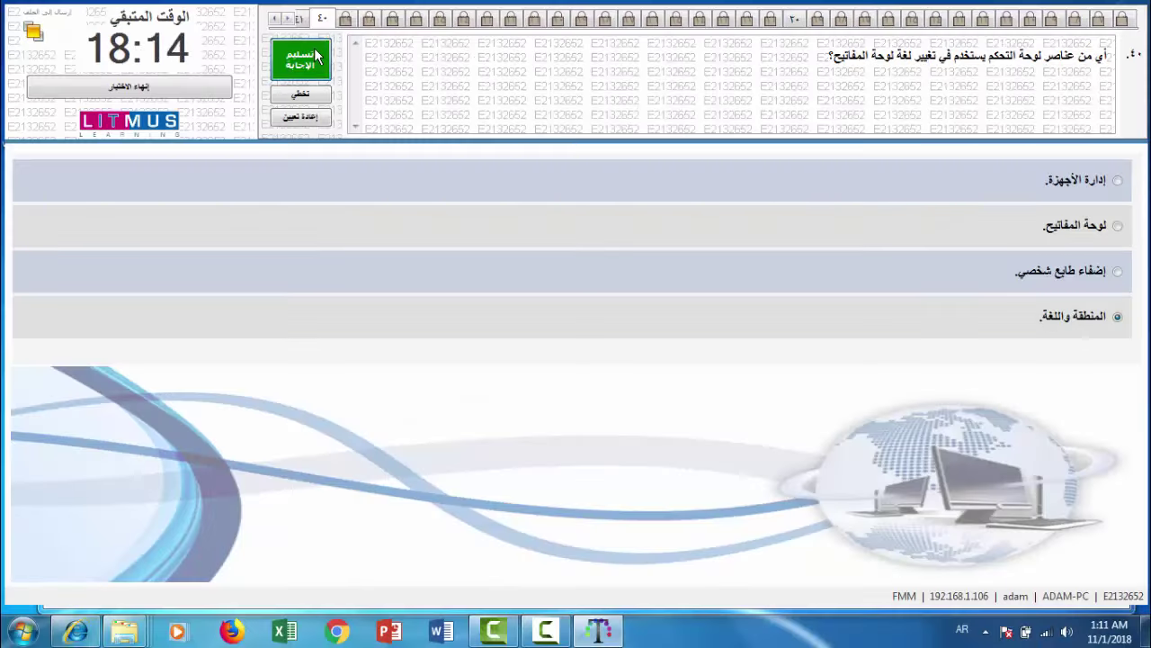
click(301, 57)
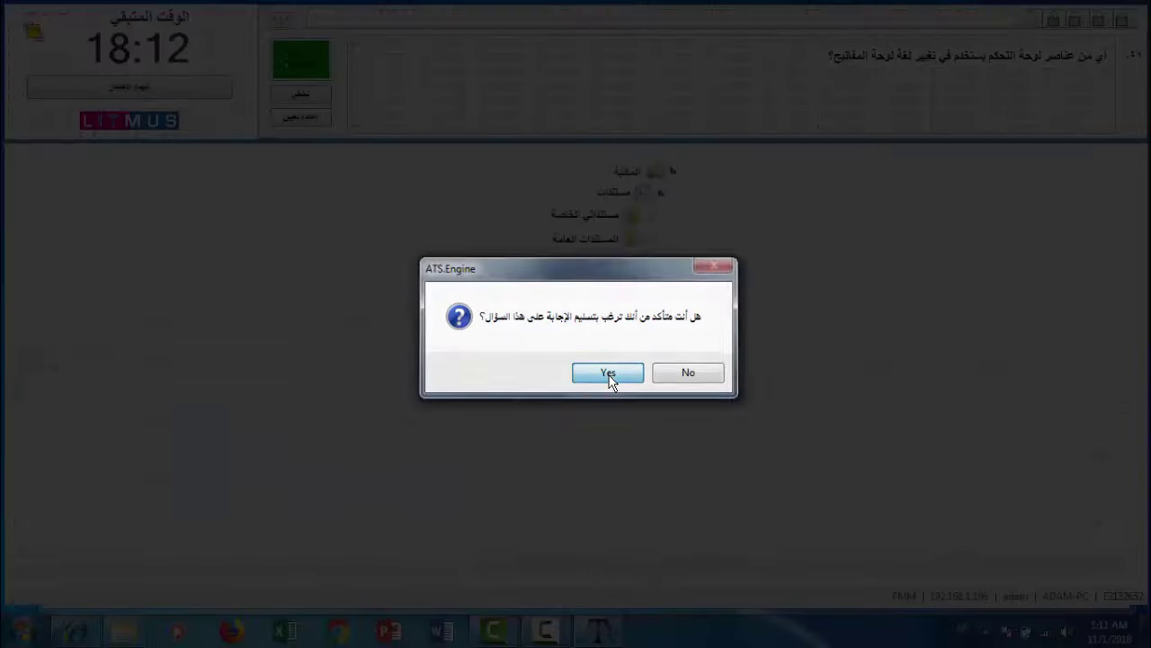
click(608, 372)
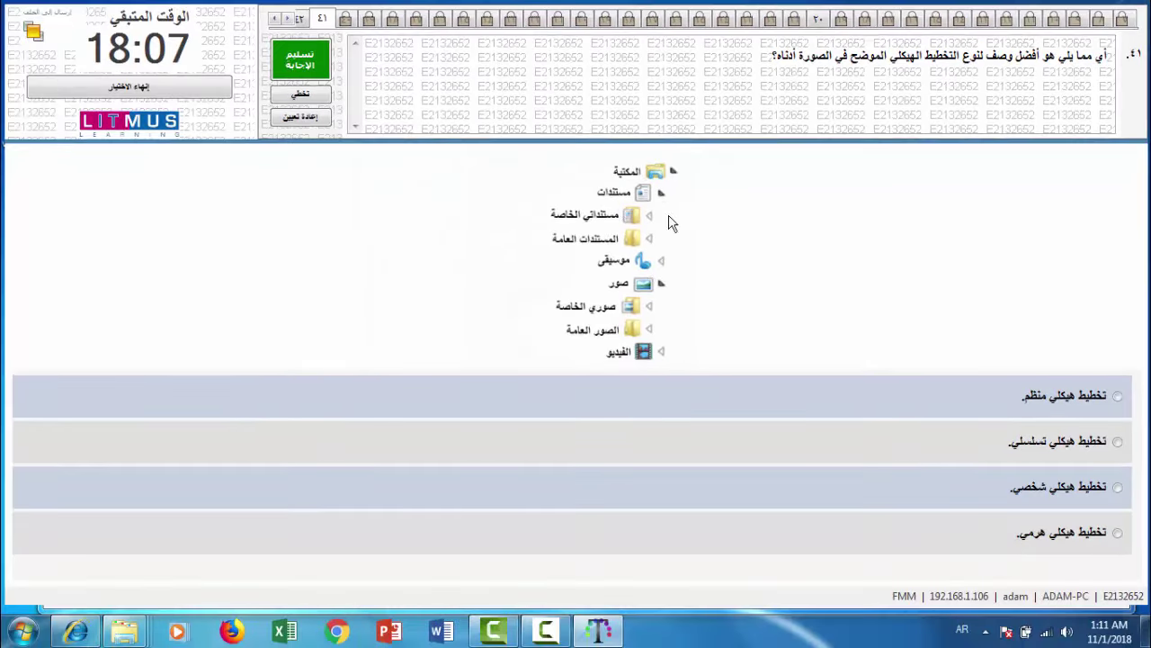
- Answer question 41 with تخطيط هيكلي هرمي for the pictured folder structure and submit it
click(1117, 532)
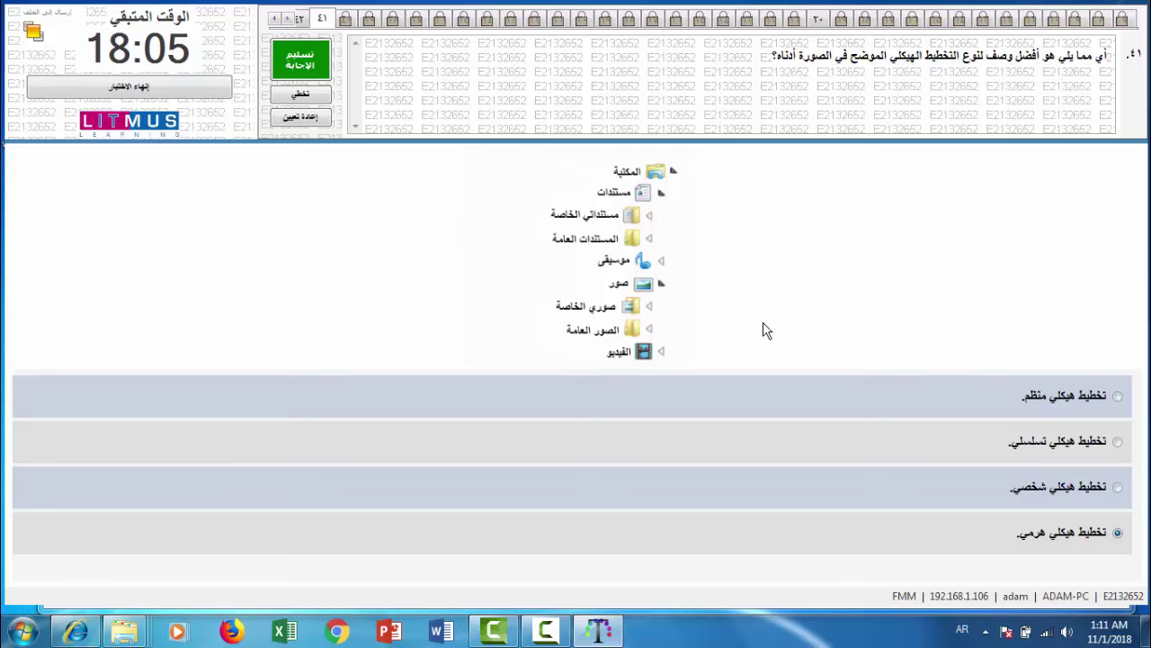
click(317, 62)
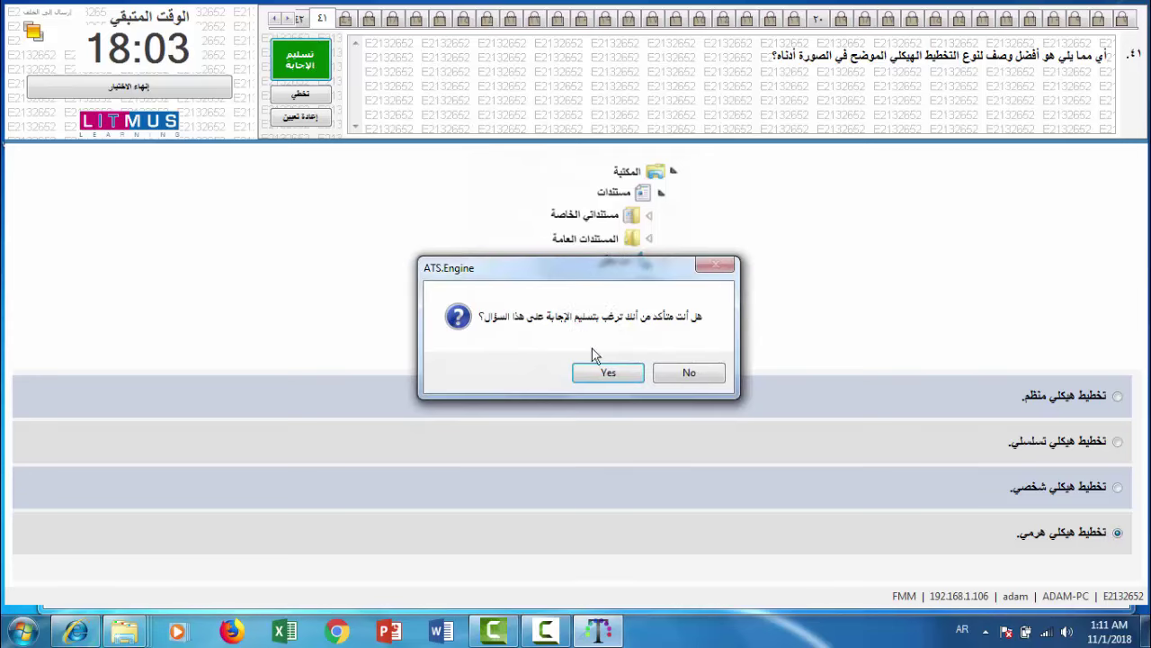
click(608, 374)
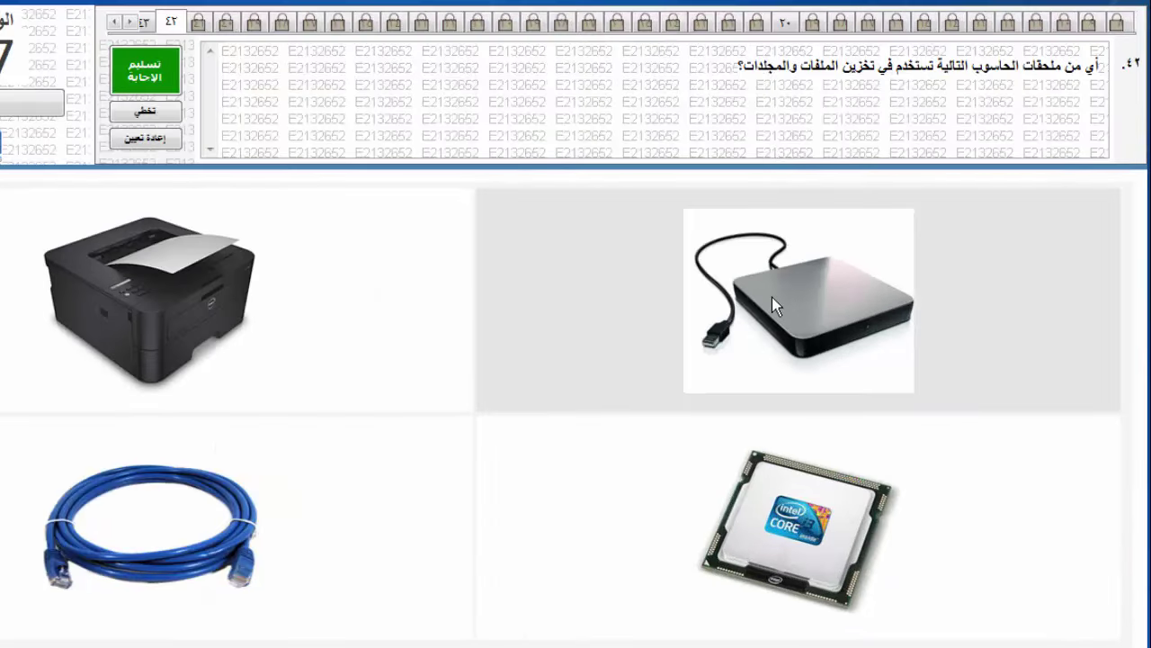
- Choose the picture of the external USB drive as the storage device in question 42 and submit the answer
click(771, 297)
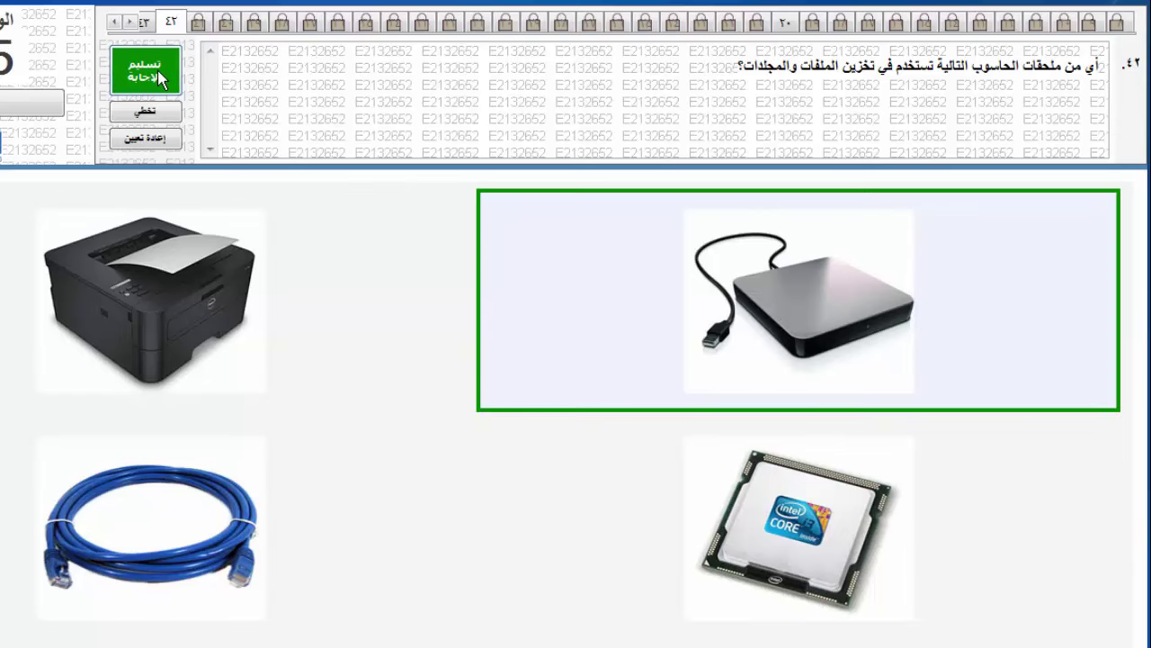
click(160, 80)
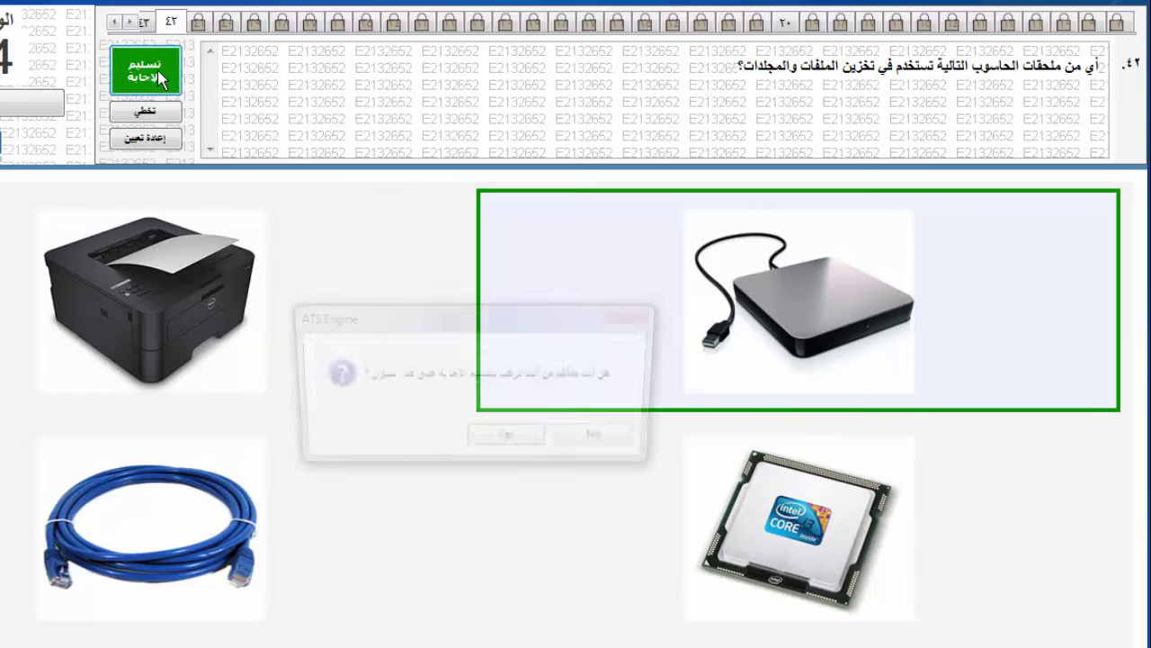
click(511, 443)
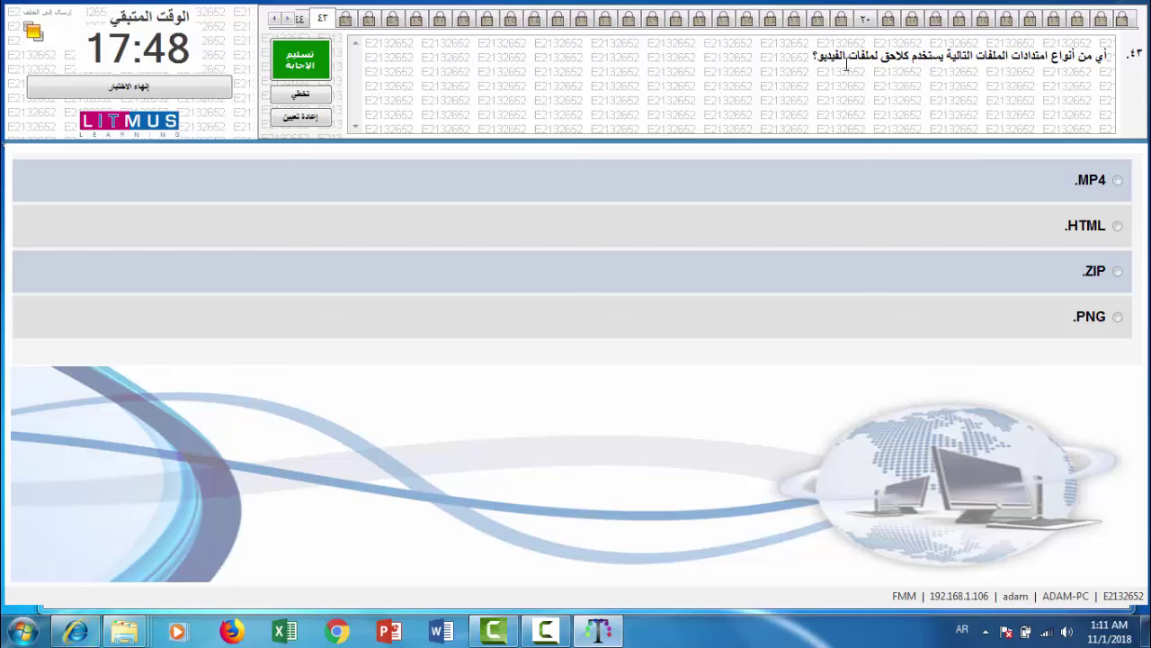
- Answer question 43 with MP4 as the video file extension and submit it
click(1097, 183)
click(1096, 185)
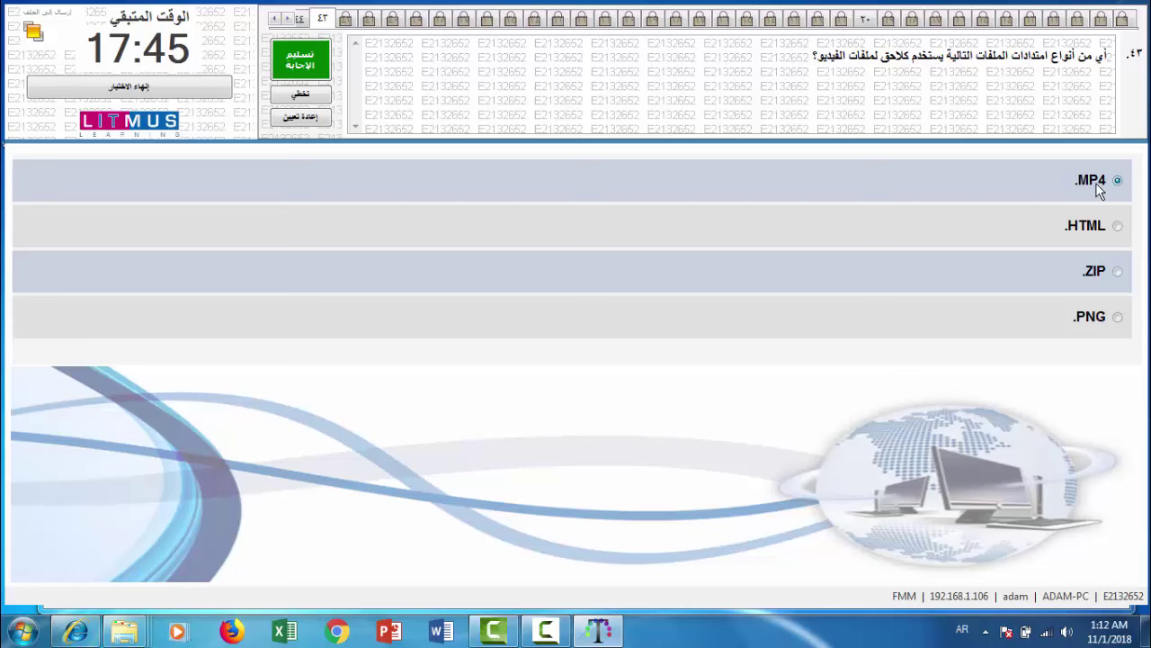
click(320, 60)
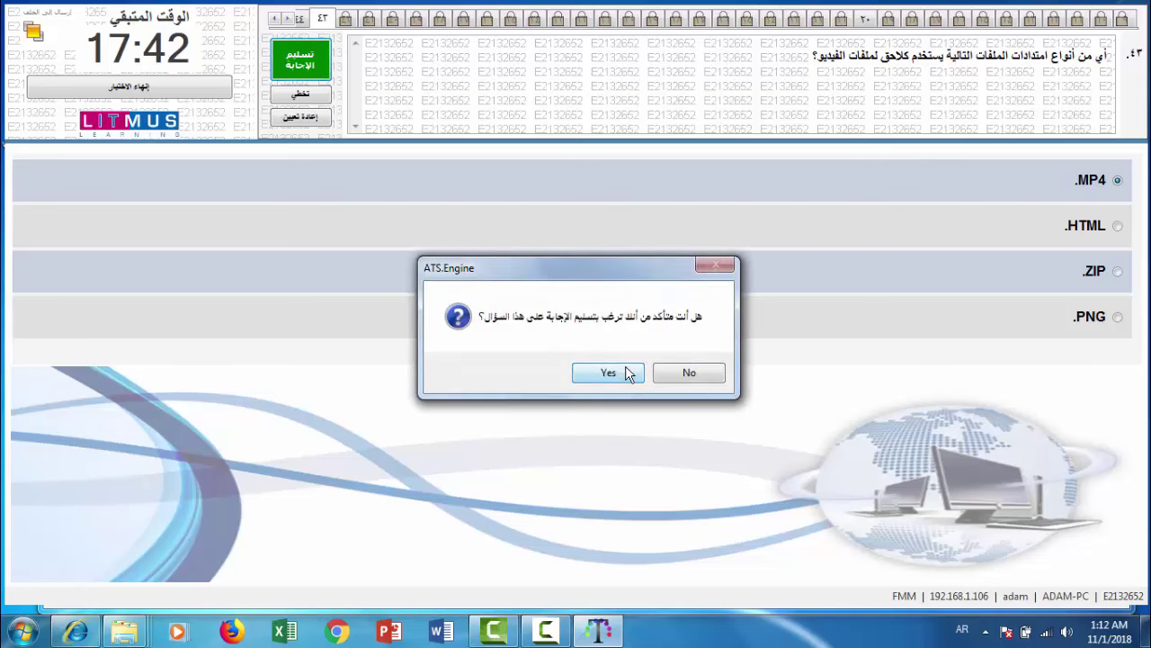
click(626, 367)
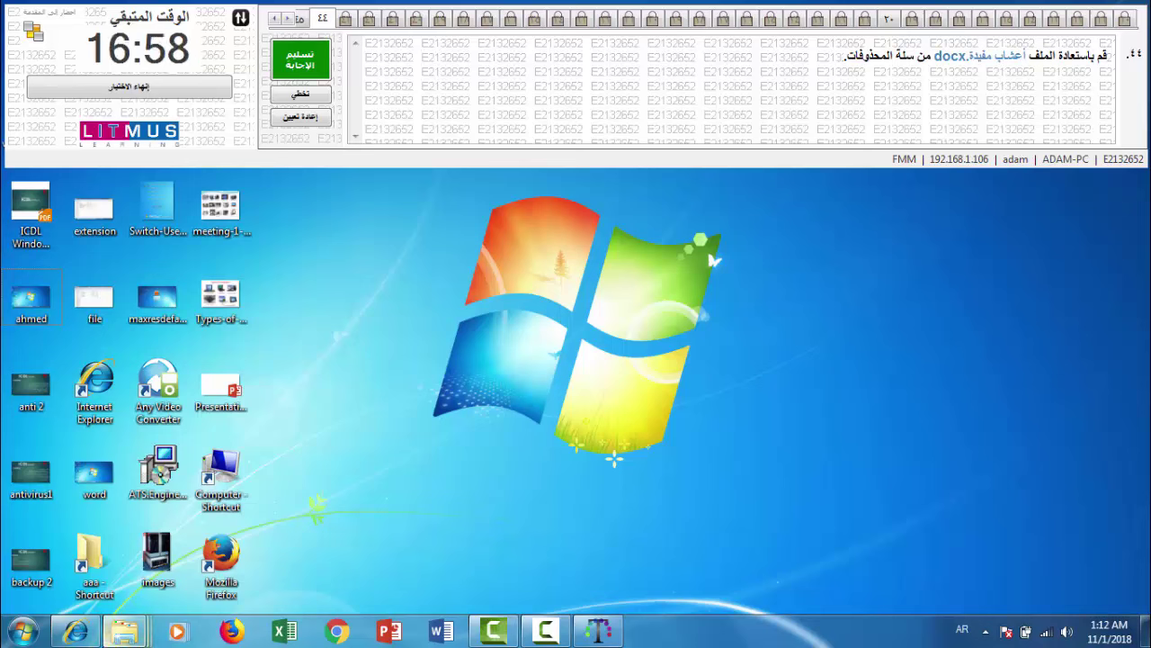
- Switch to the File Explorer window showing the الإدارة folder and open the Recycle Bin through the Desktop folder
mouse_move(111, 639)
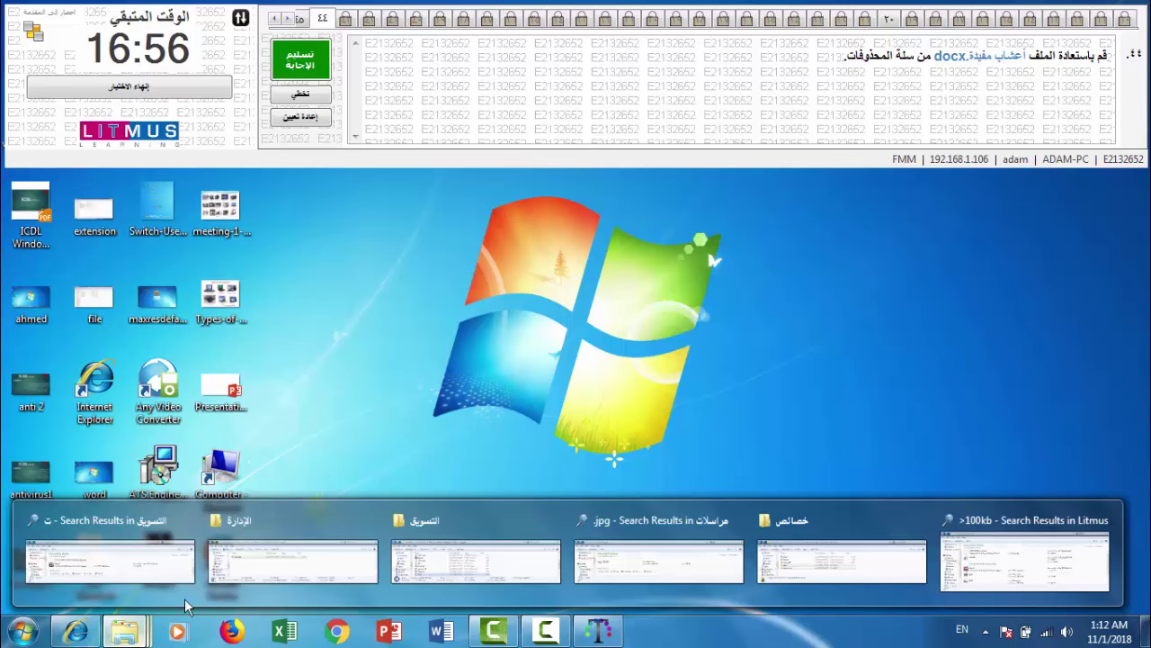
click(283, 562)
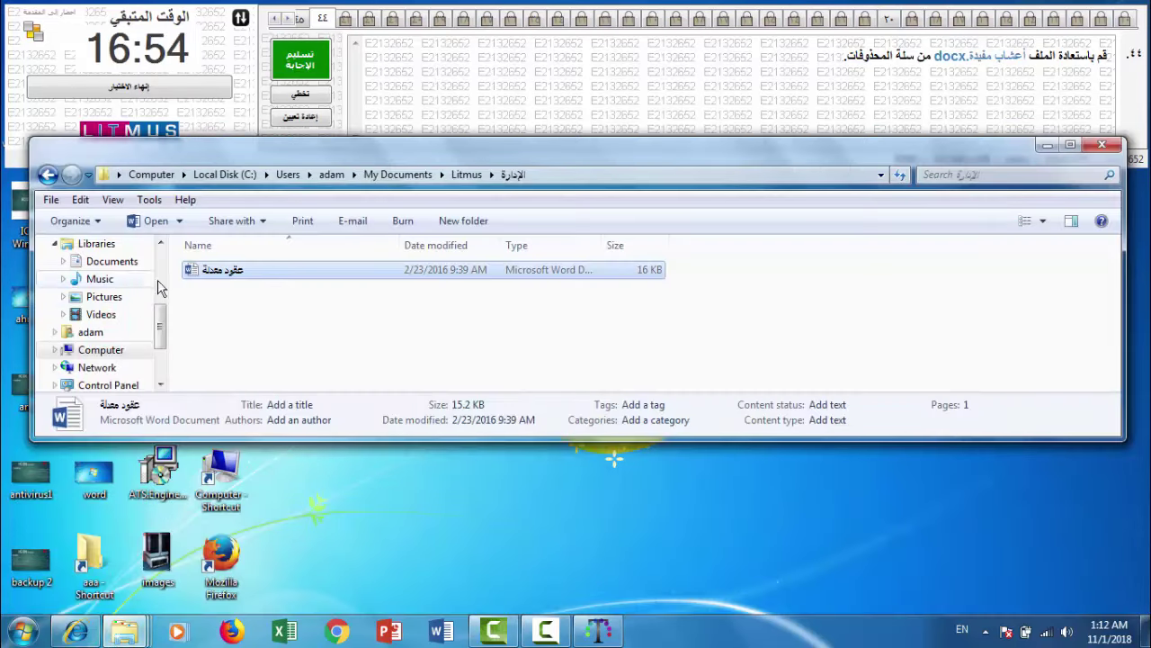
scroll(163, 270, up, 2)
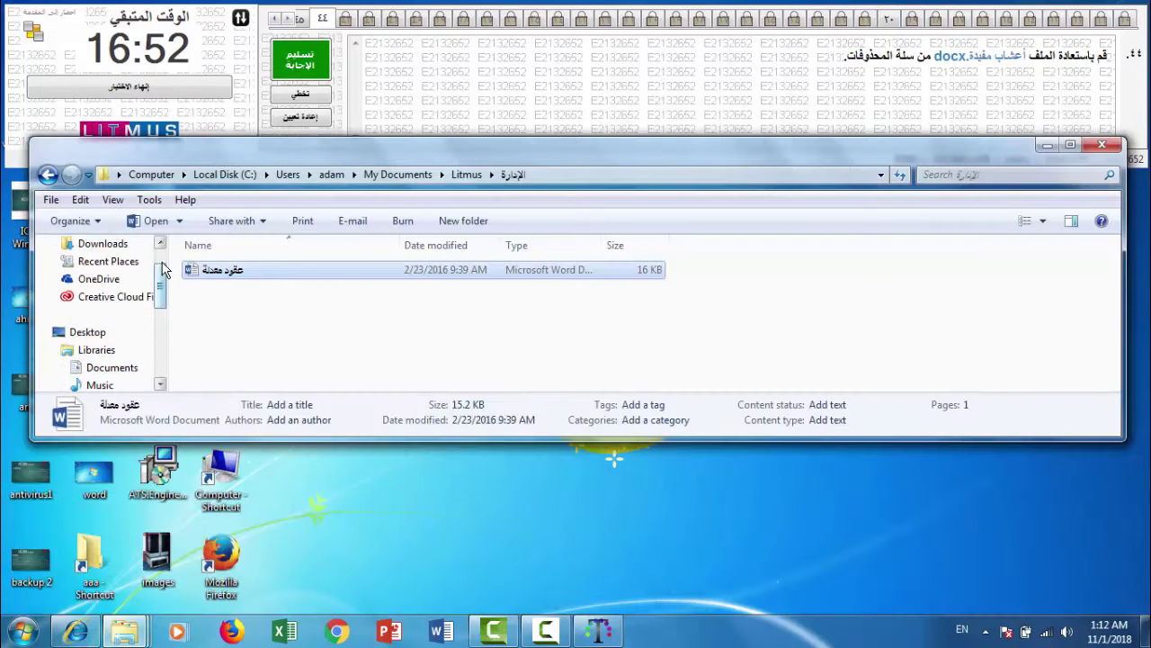
scroll(165, 270, up, 1)
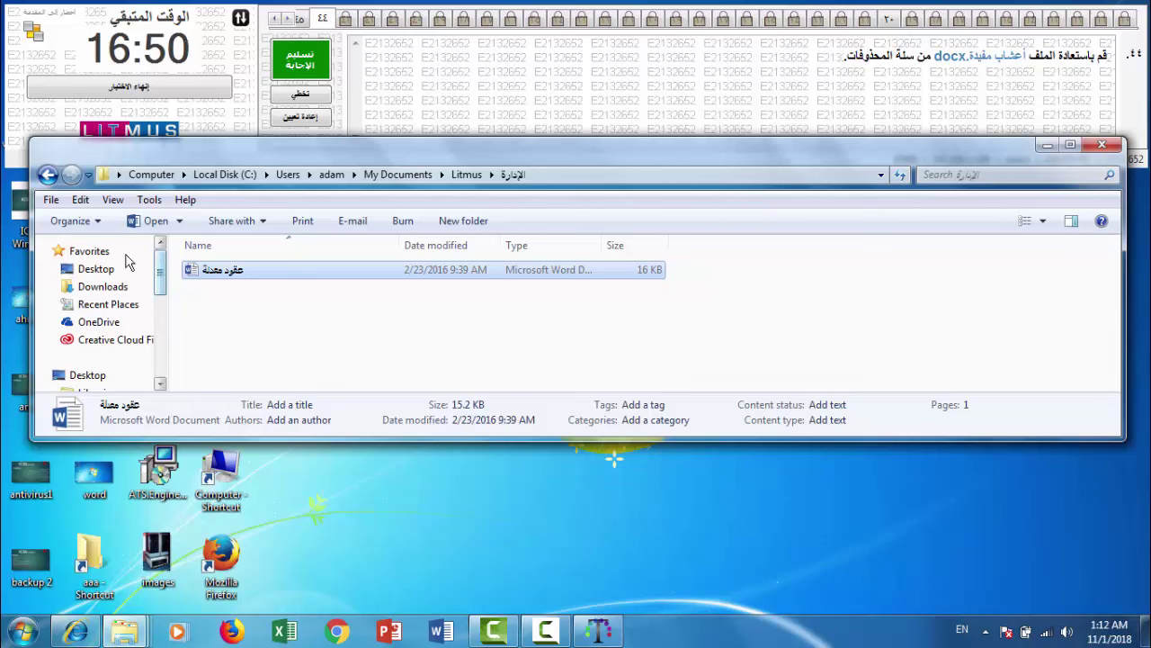
click(97, 269)
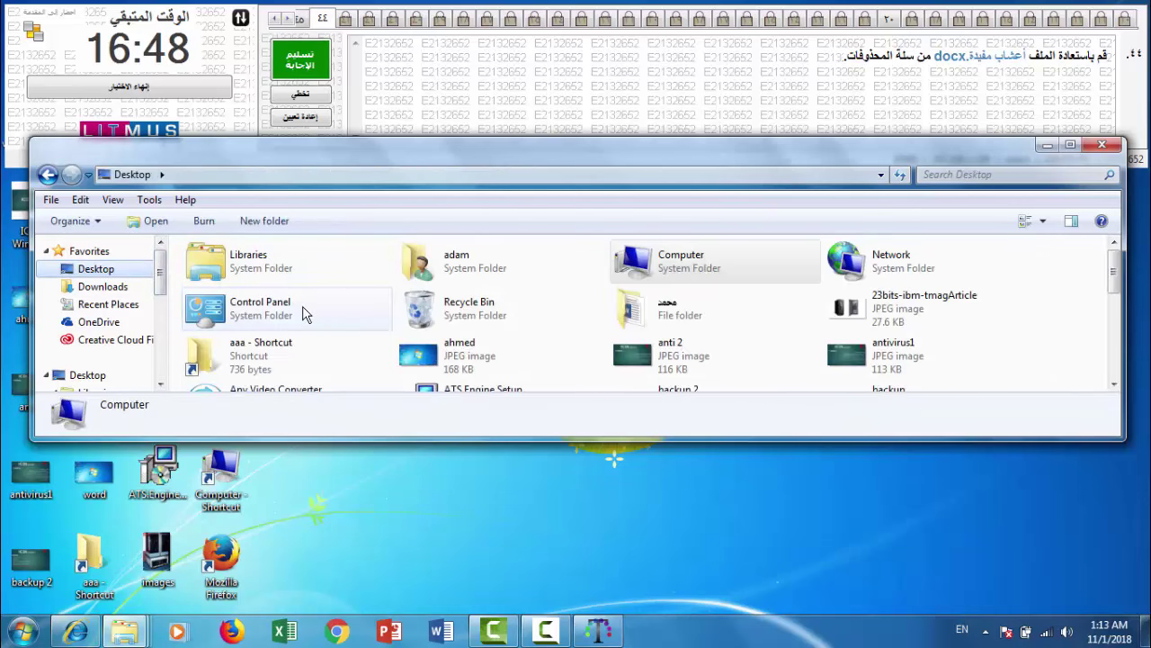
double_click(515, 171)
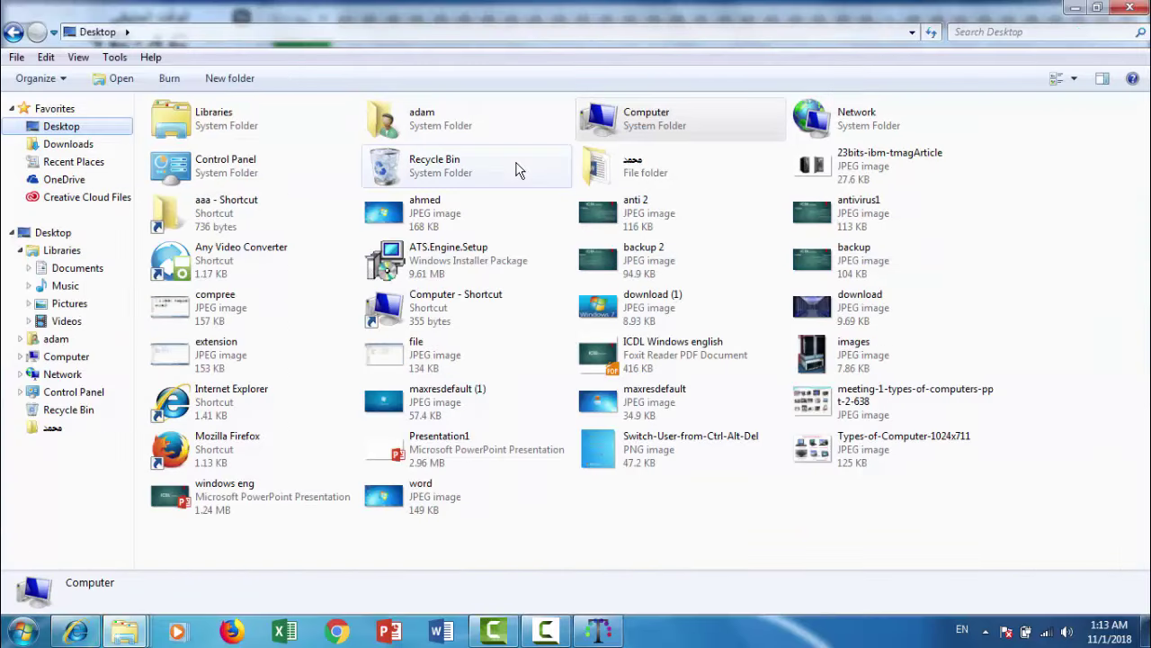
click(453, 174)
right_click(452, 173)
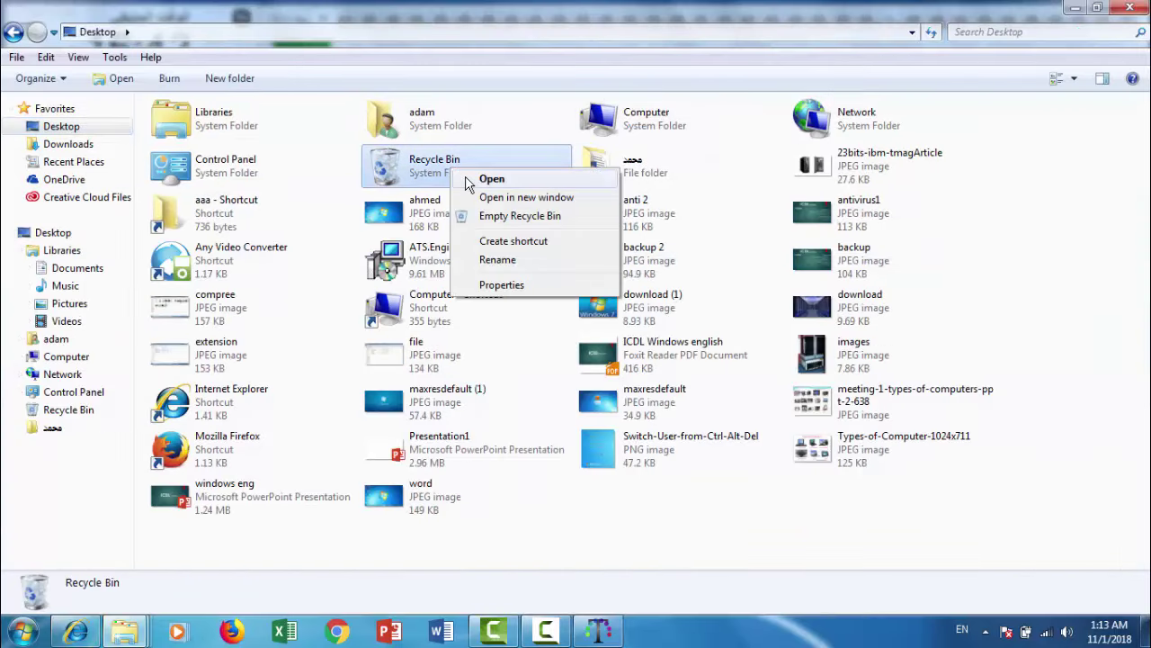
click(468, 183)
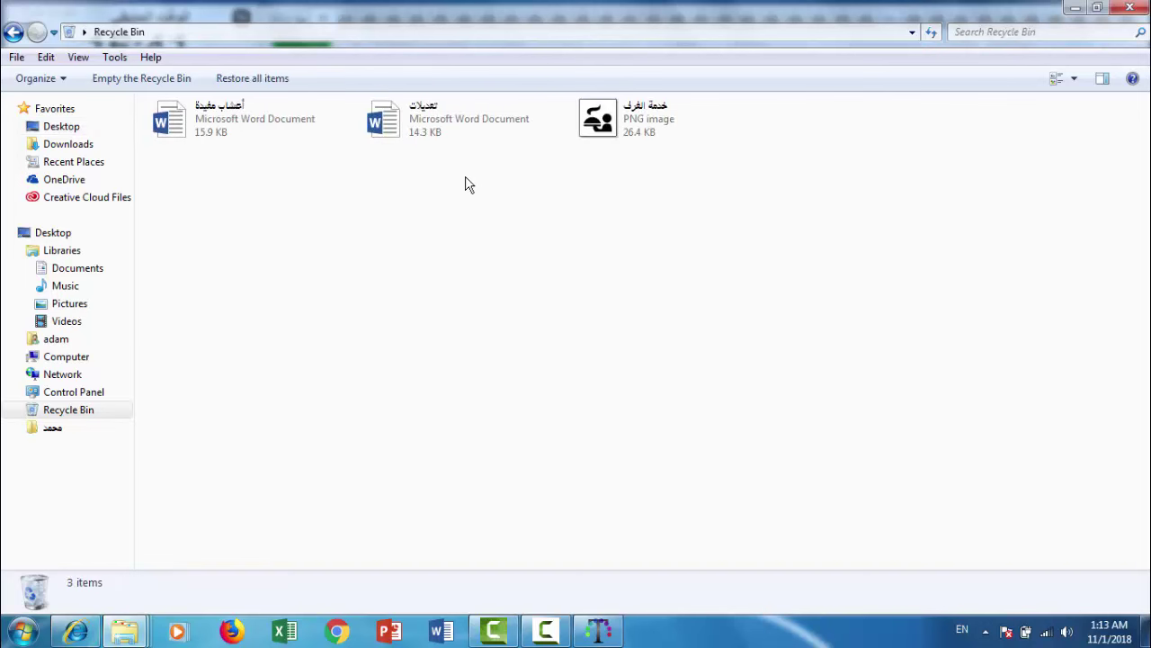
- Restore the file أعشاب مفيدة.docx from the Recycle Bin and submit question 44
click(238, 126)
right_click(238, 127)
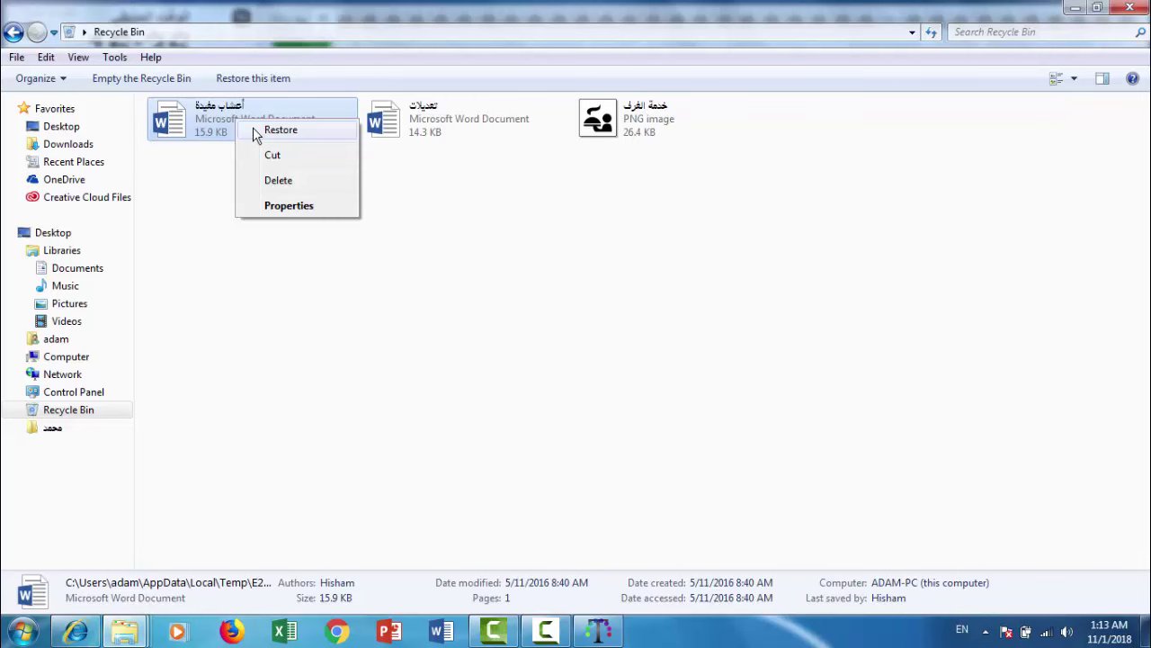
click(255, 132)
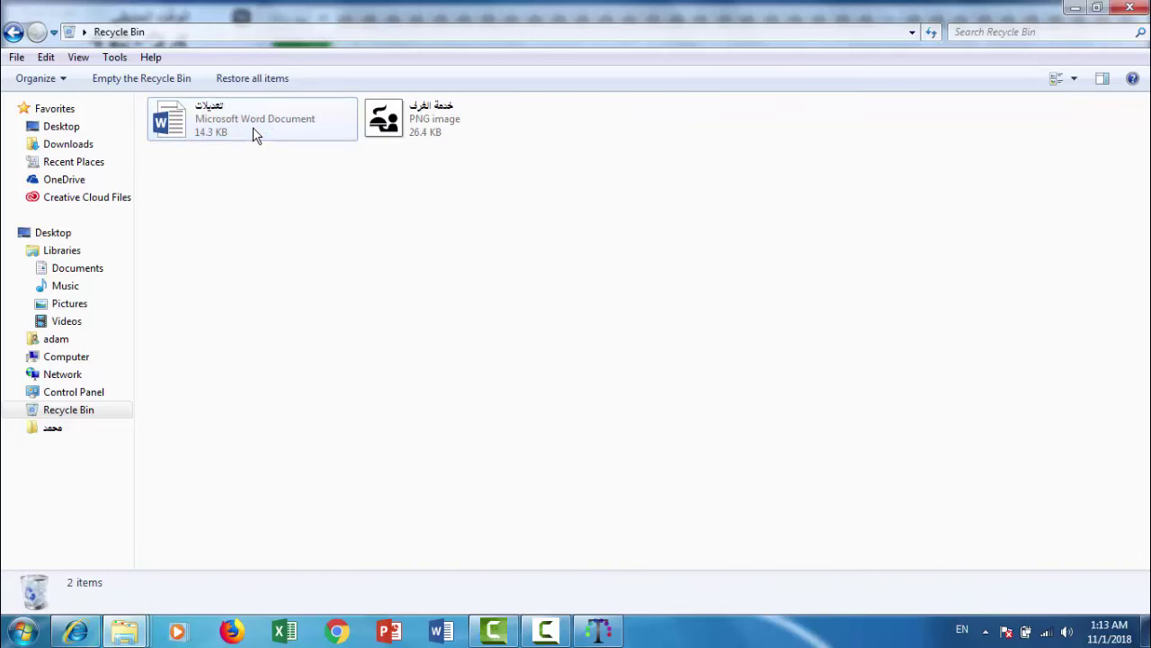
double_click(359, 8)
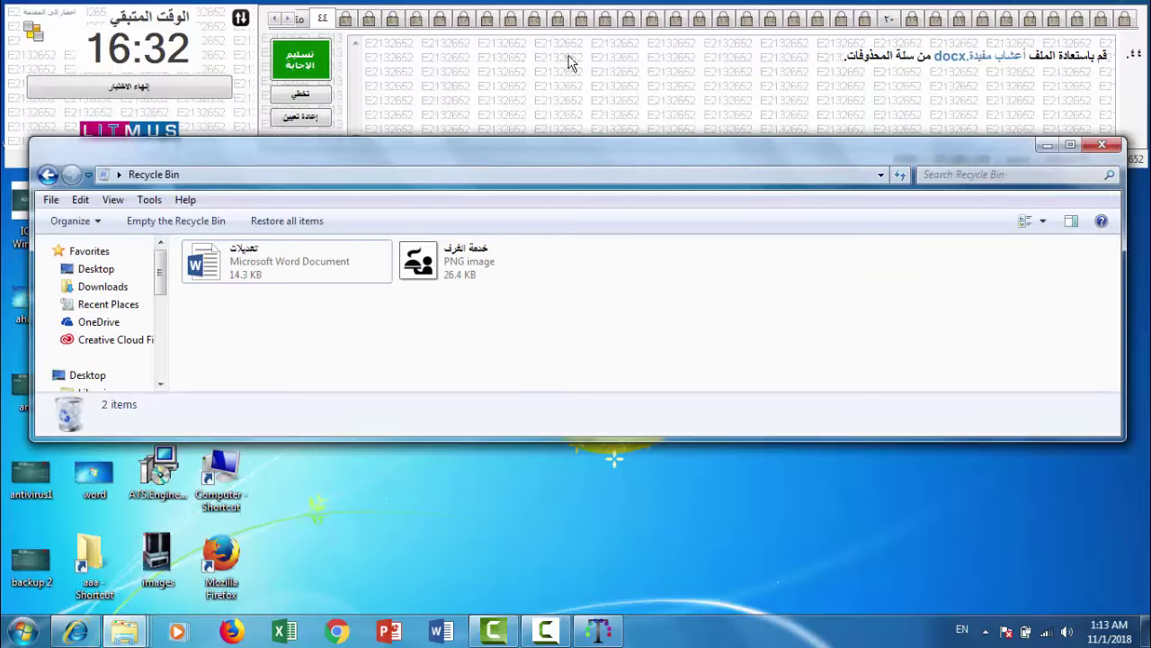
click(315, 61)
click(604, 374)
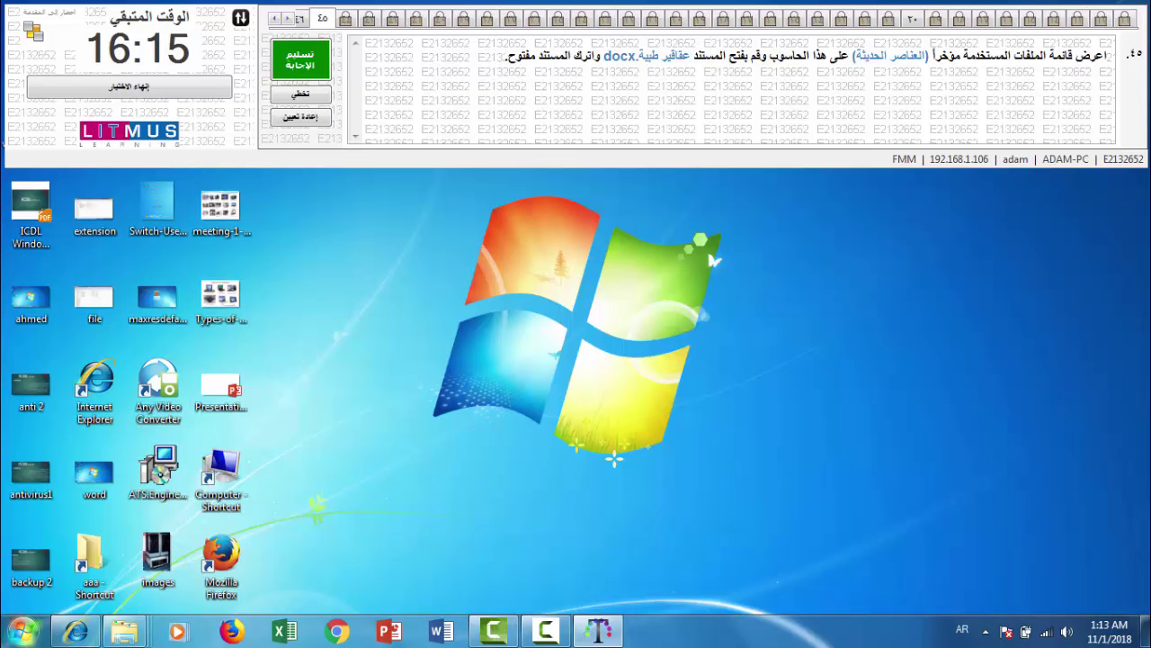
- Open the document عقاقير طبية.docx from the Recent Items list, leave it open and submit question 45
click(23, 631)
mouse_move(113, 498)
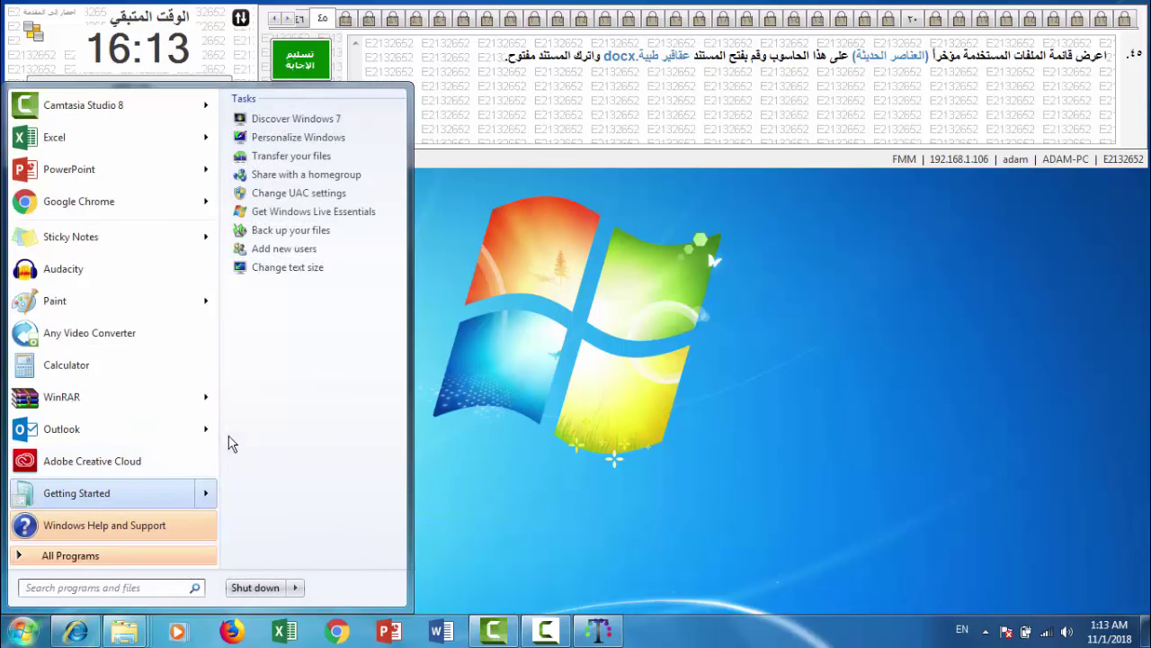
click(24, 633)
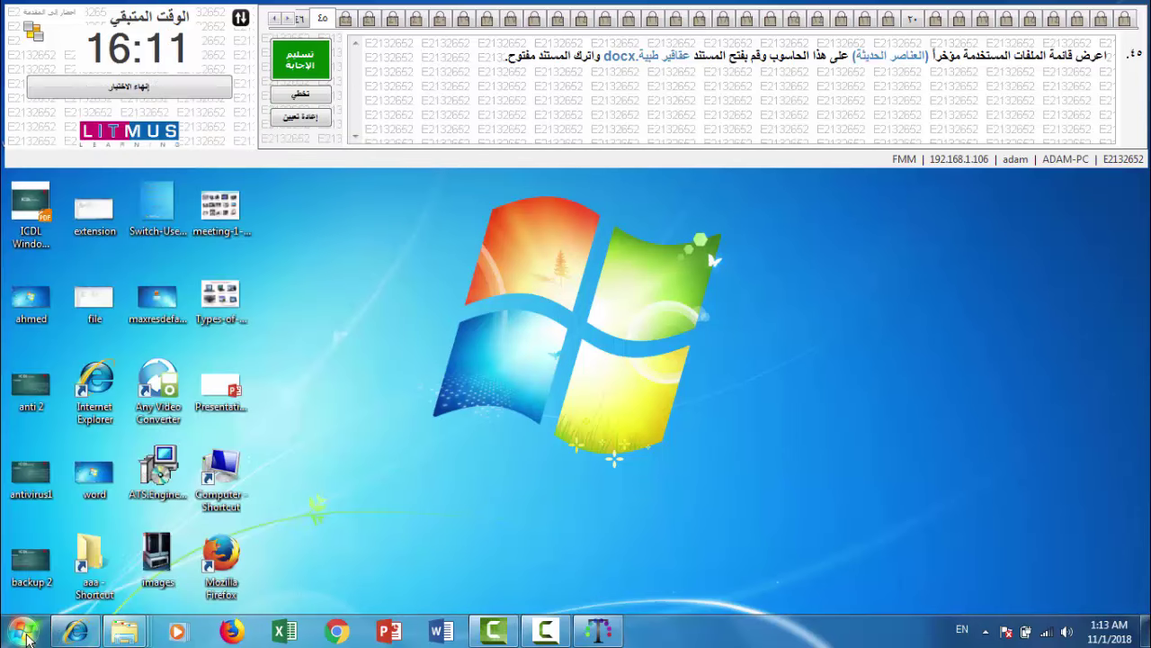
click(25, 632)
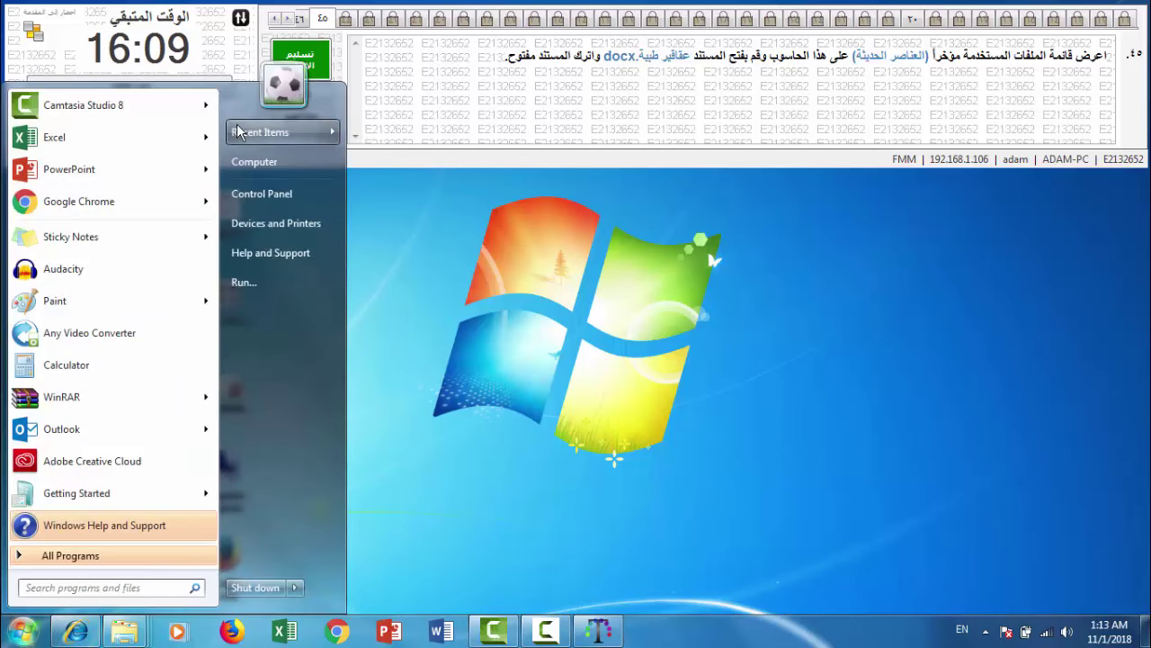
mouse_move(276, 135)
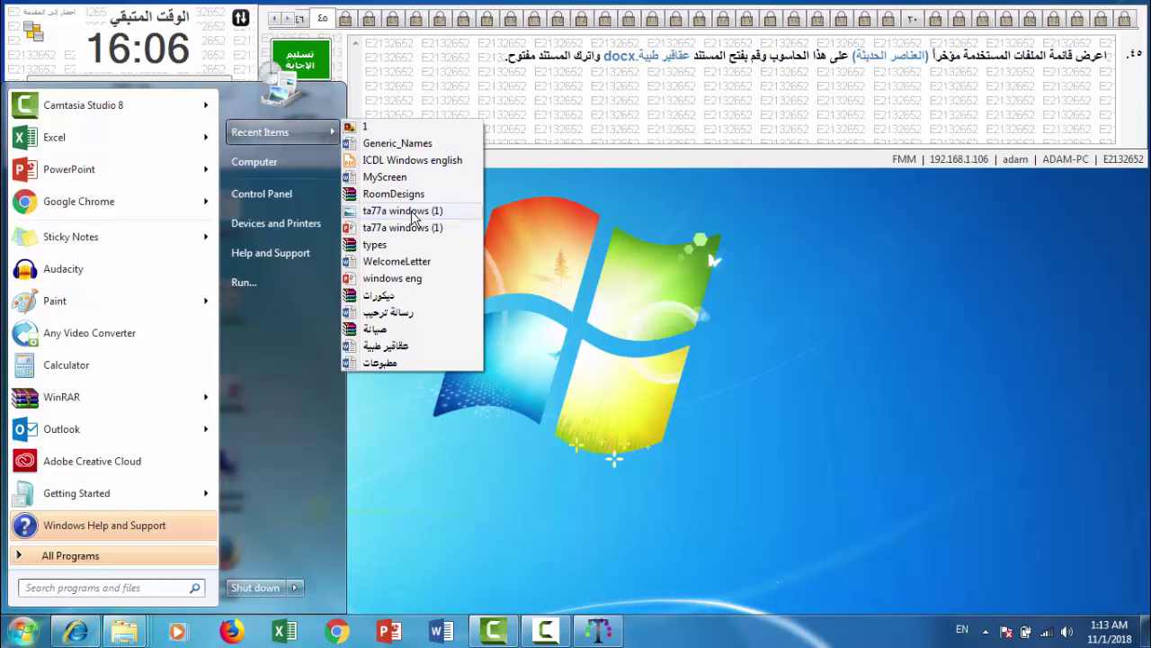
click(385, 345)
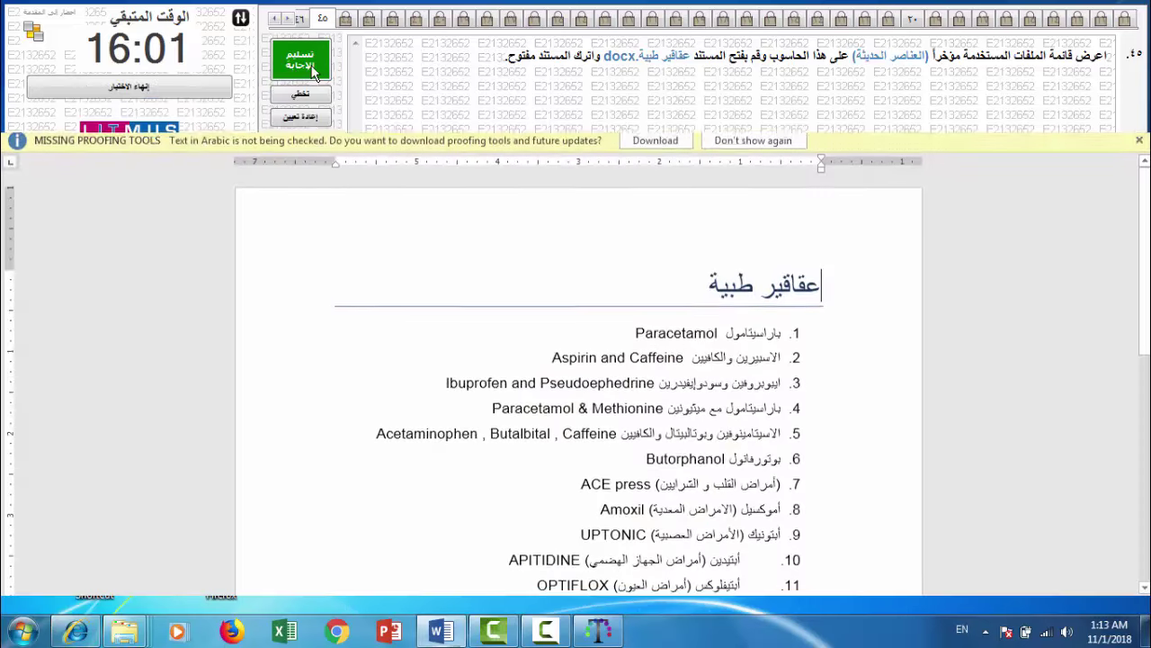
click(312, 70)
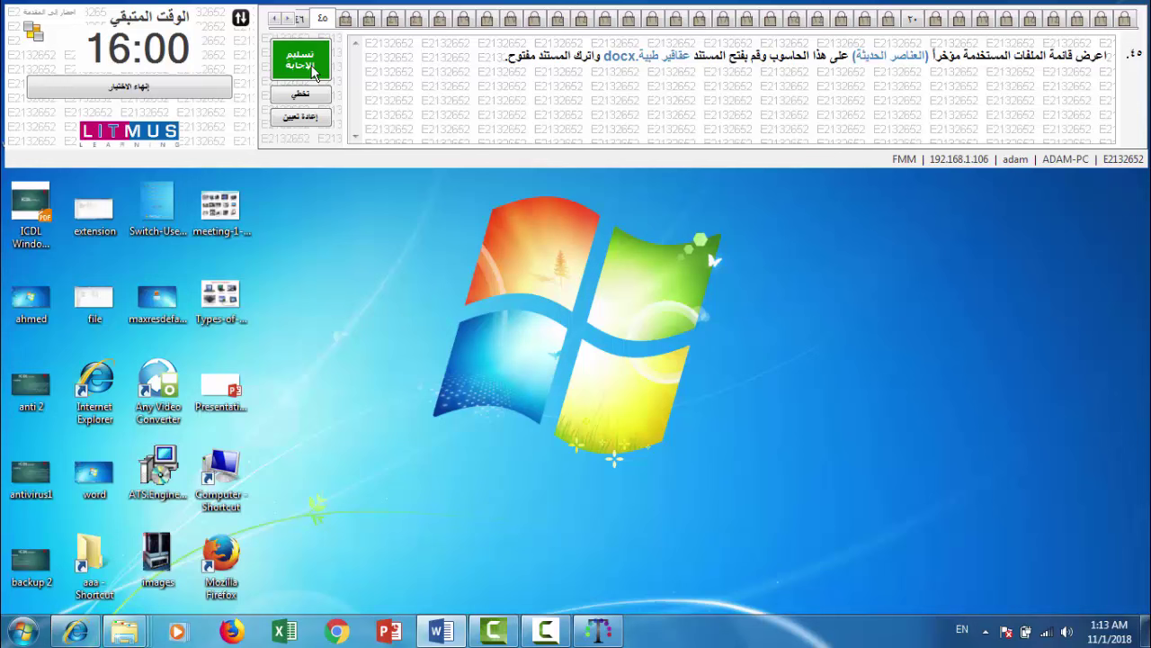
right_click(311, 70)
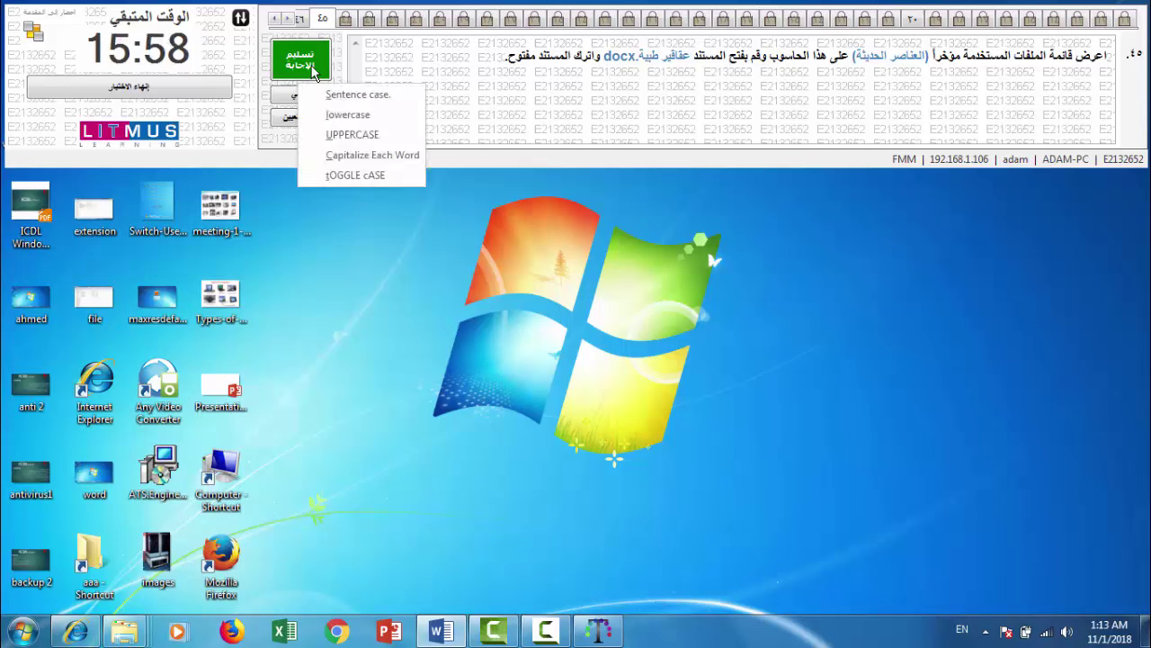
click(303, 59)
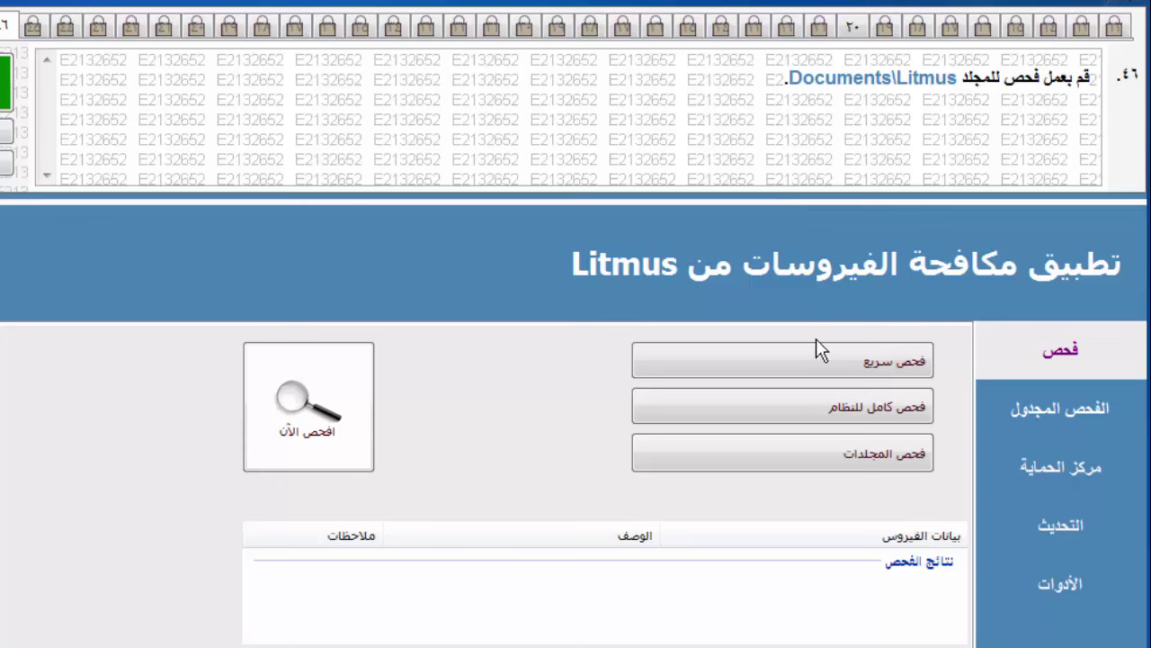
- Set up a folder scan in the Litmus antivirus for question 46, targeting the Litmus folder inside My Documents
click(803, 459)
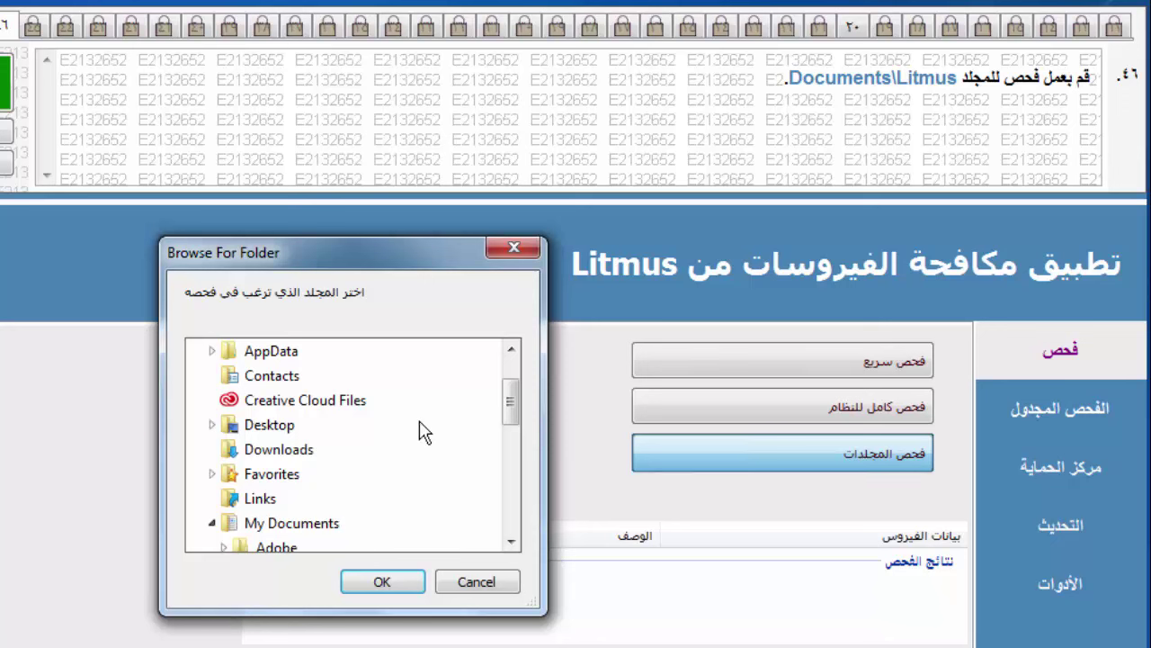
click(319, 527)
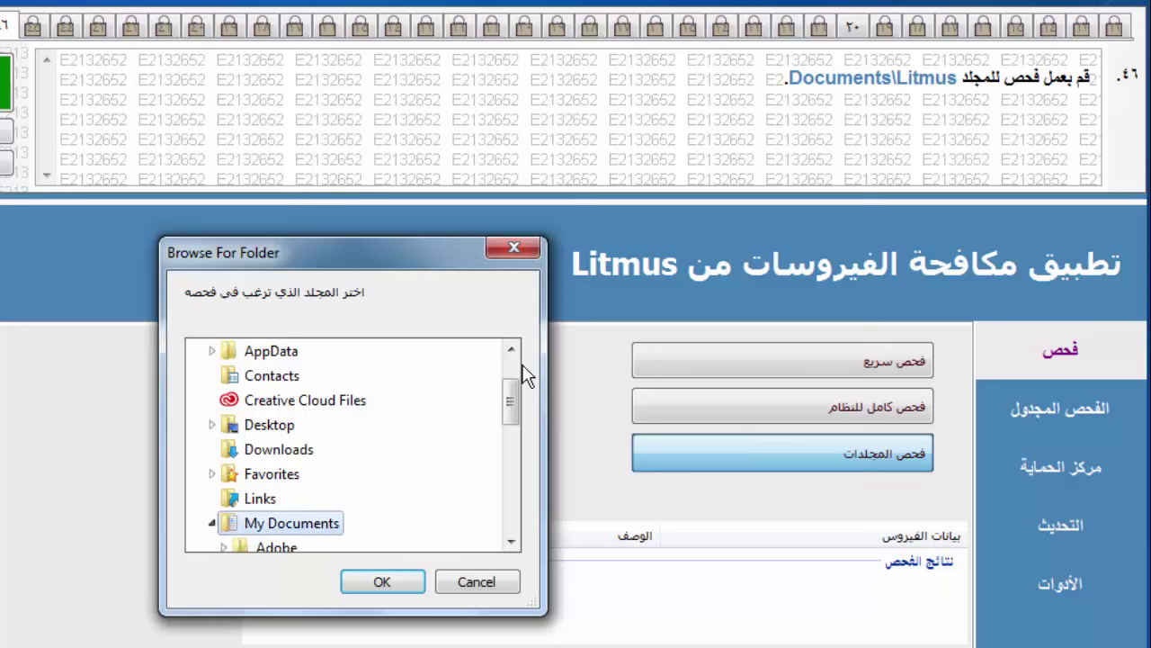
drag(516, 411, 517, 469)
click(256, 410)
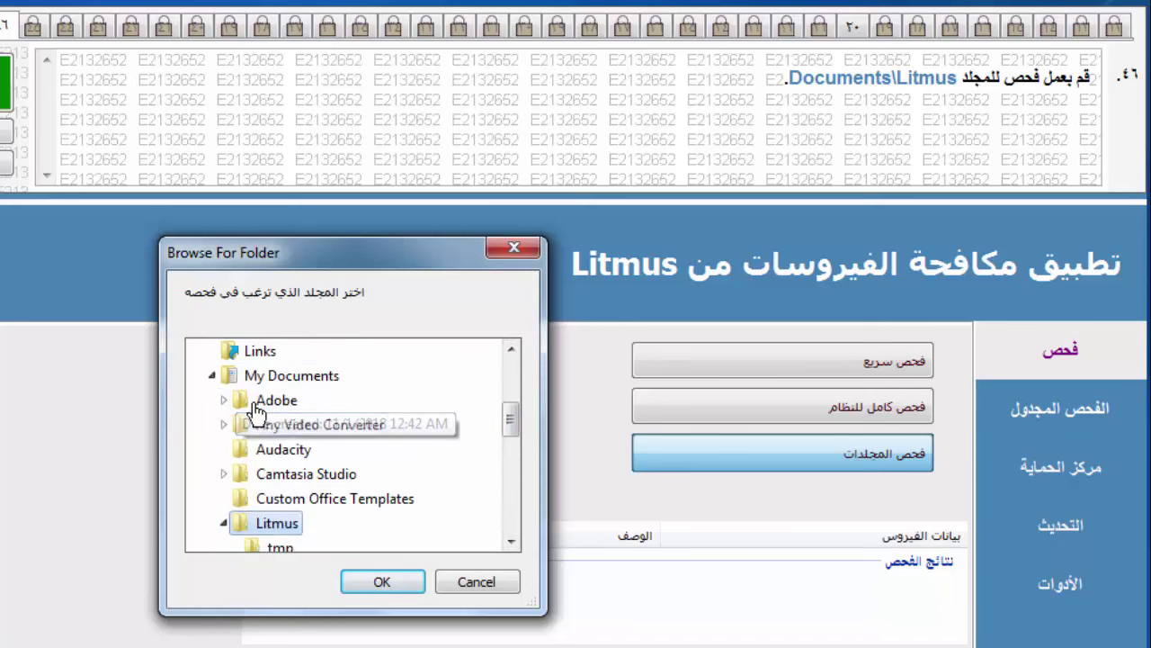
click(375, 585)
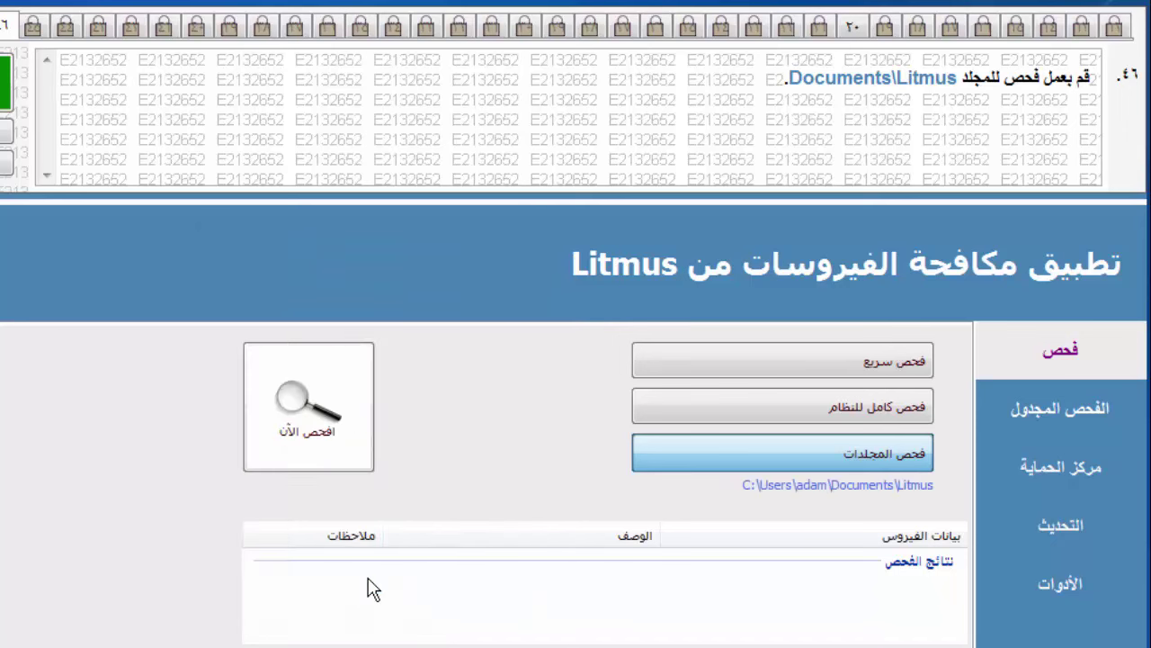
- Run the virus scan on the chosen Documents\Litmus folder and submit question 46
click(326, 434)
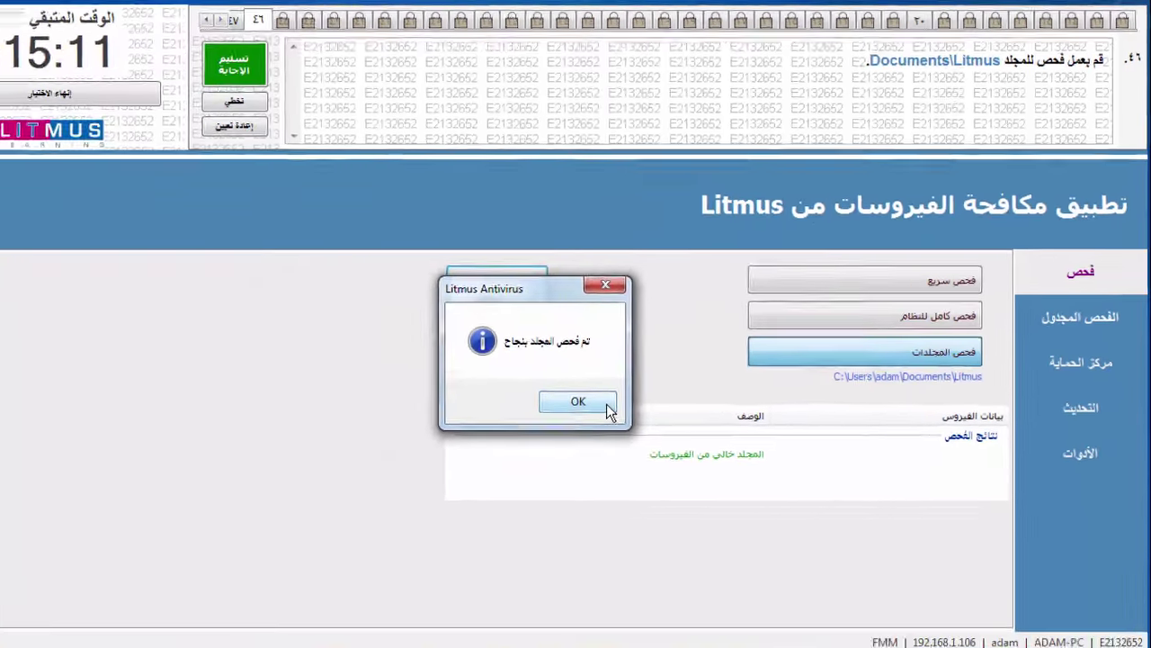
click(507, 479)
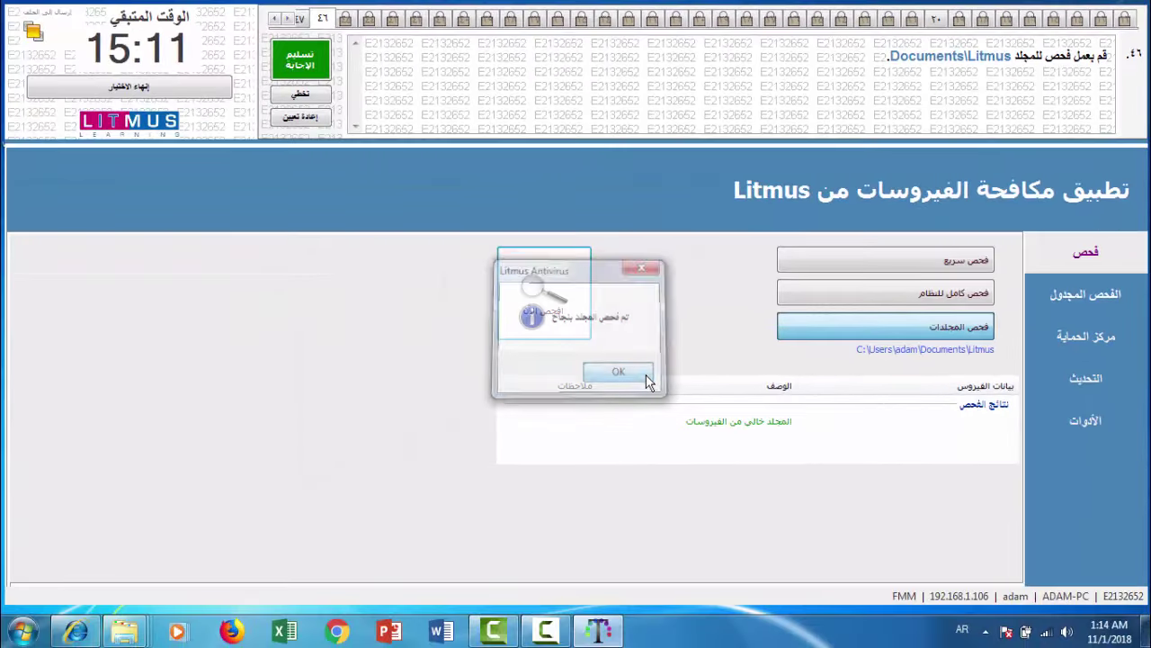
click(310, 71)
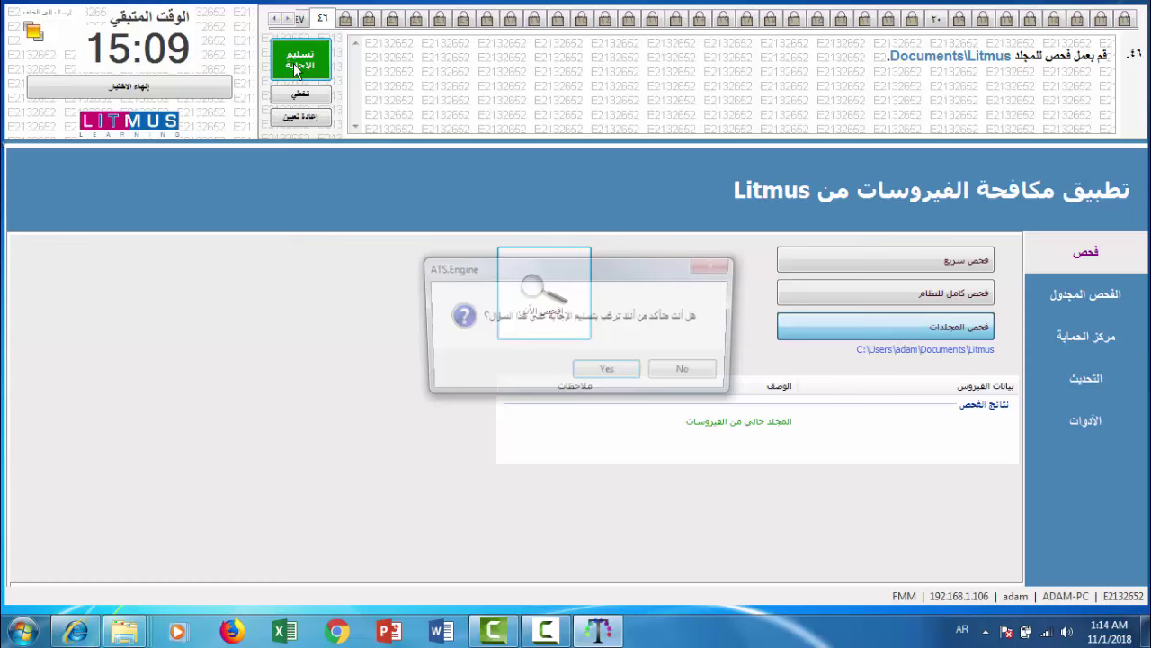
click(607, 373)
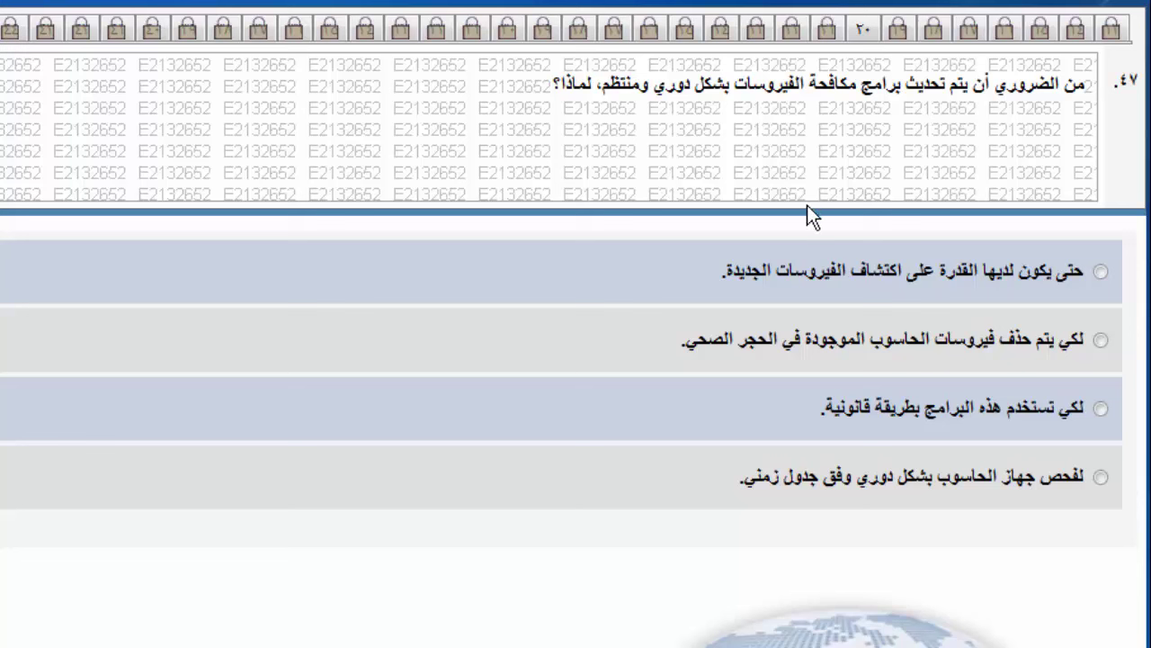
- Submit question 47 with the option about detecting new viruses, and question 48 with the Devices and Printers option ending in إضافة طابعة
click(960, 274)
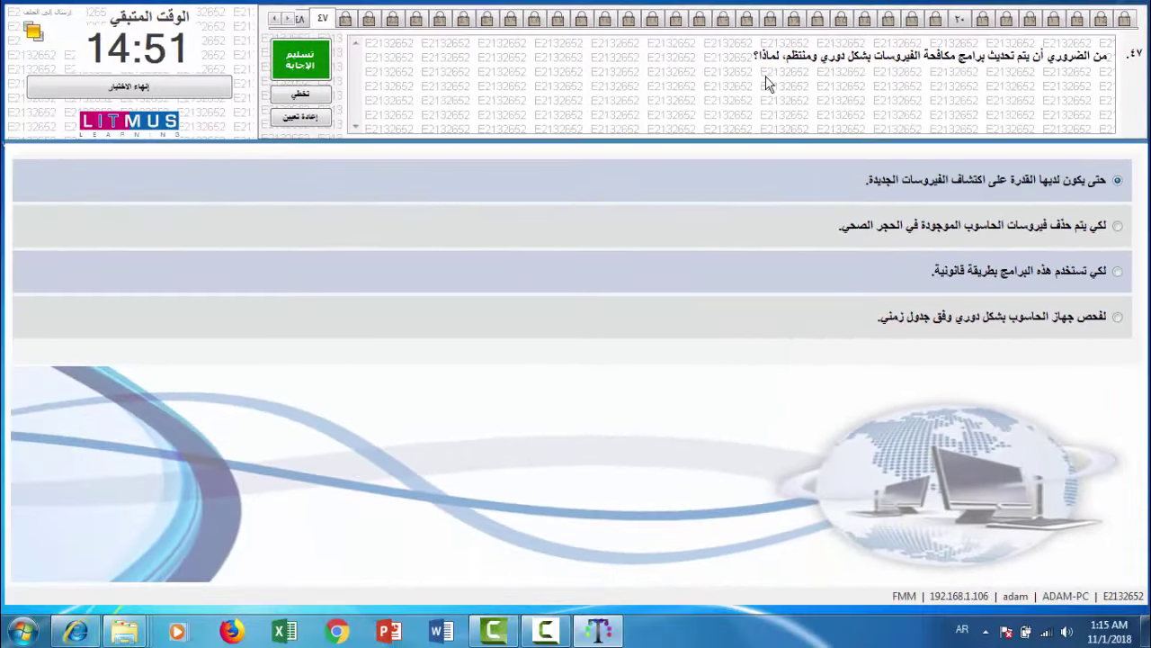
click(310, 62)
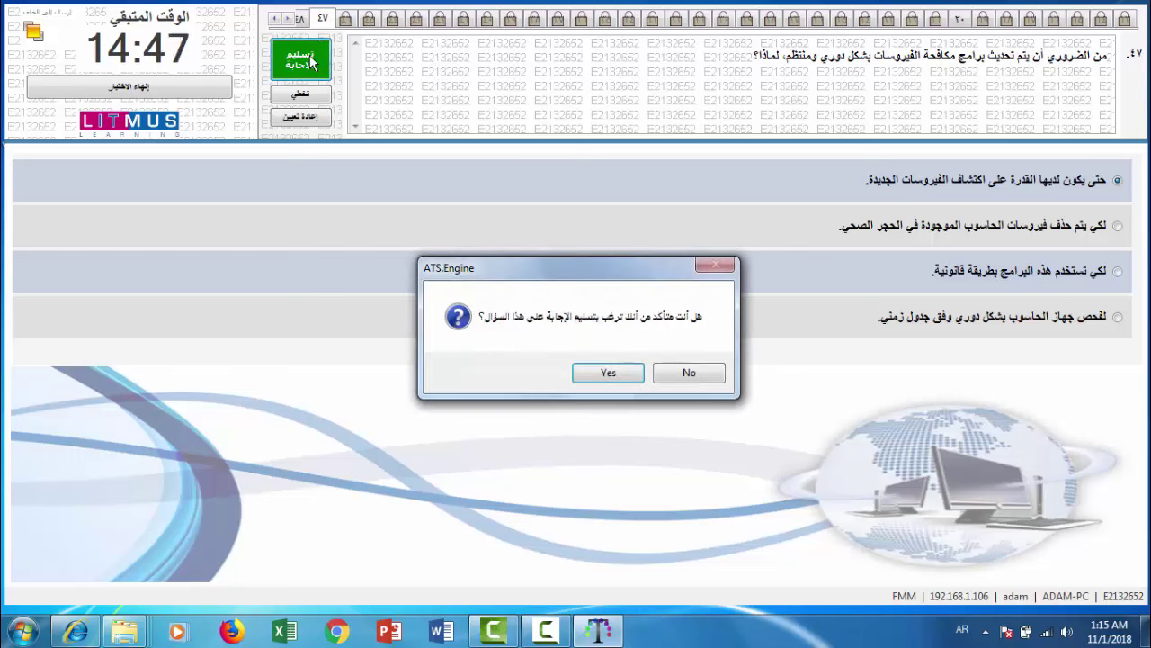
click(603, 374)
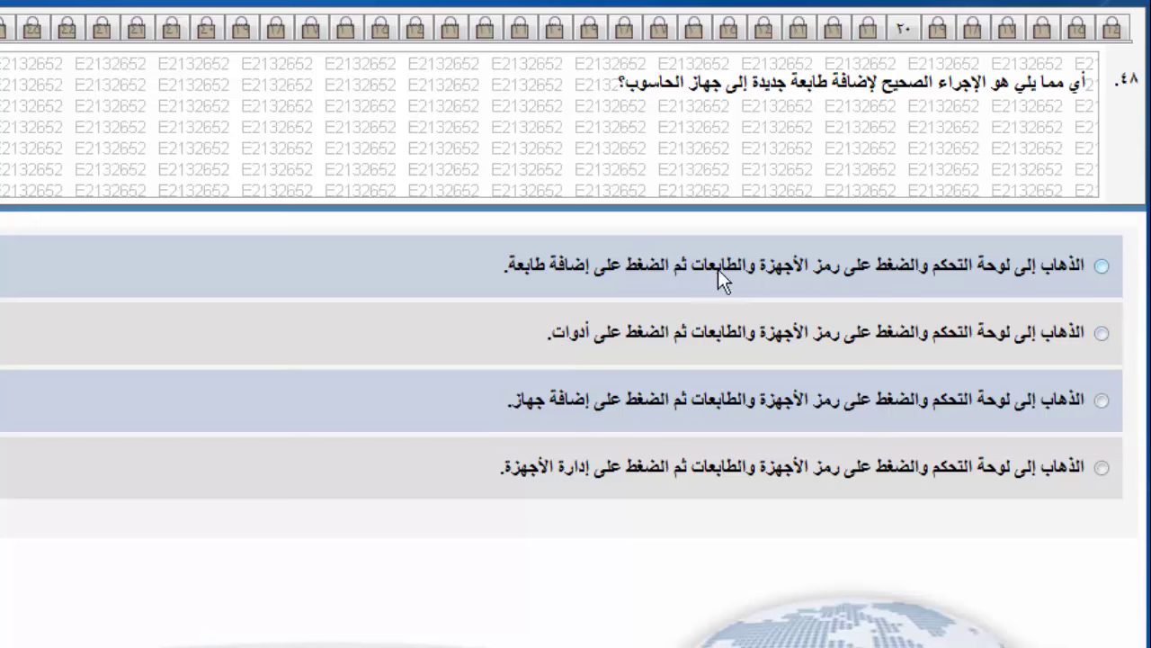
click(815, 282)
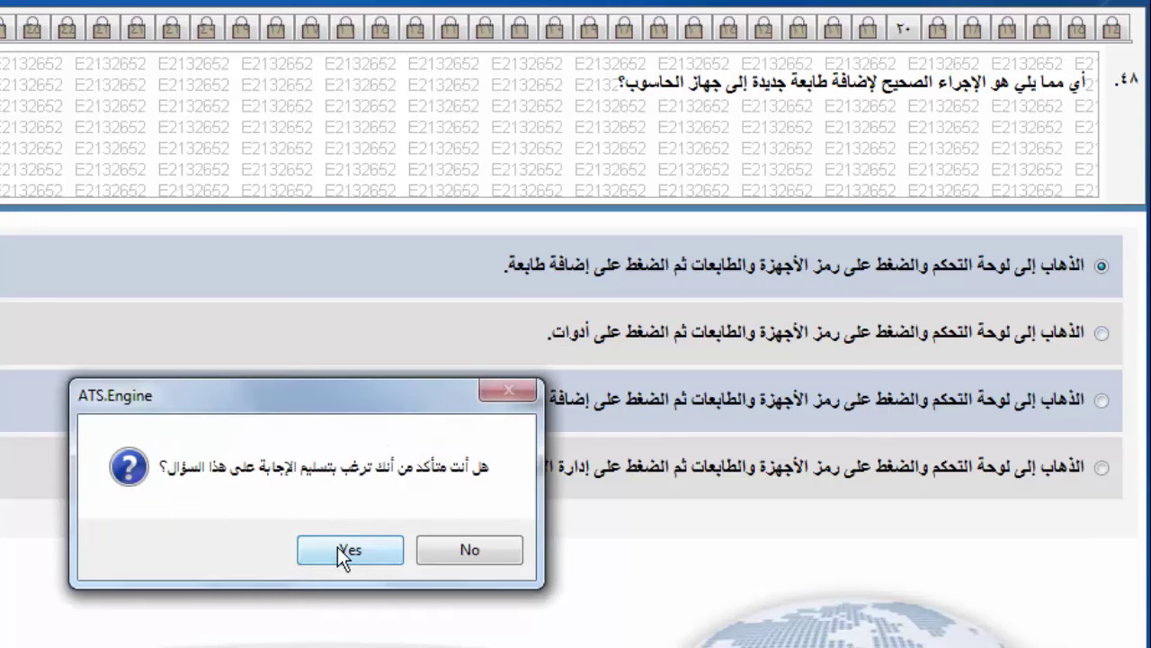
click(337, 547)
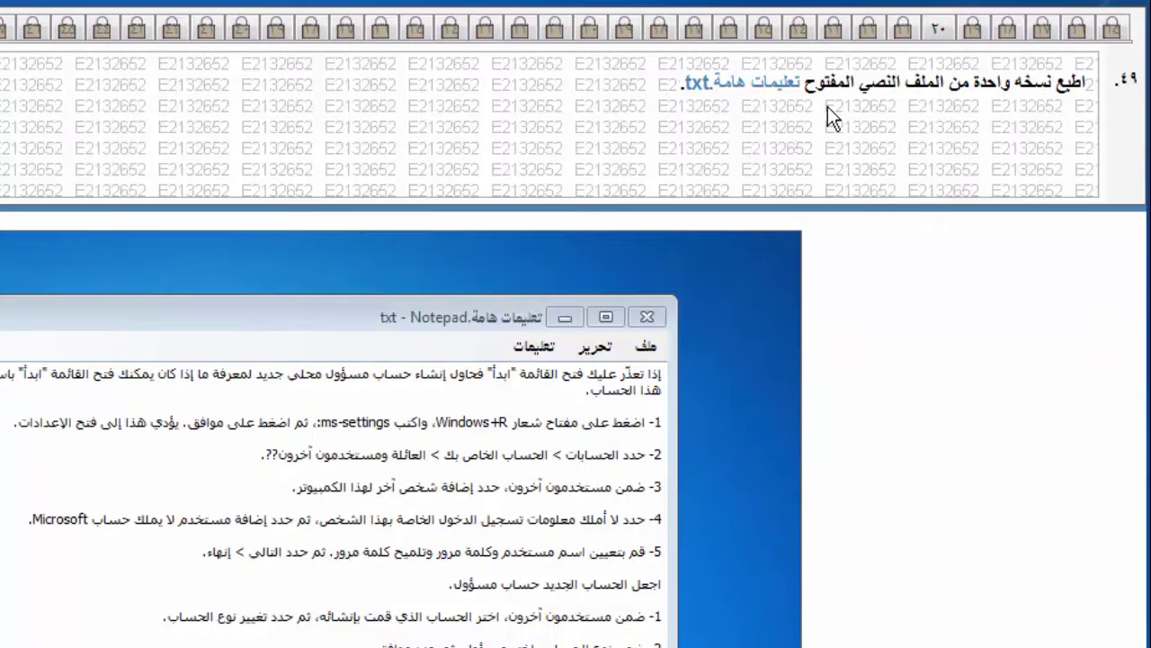
- Print one copy of the open text file تعليمات هامة.txt and submit question 49
click(646, 347)
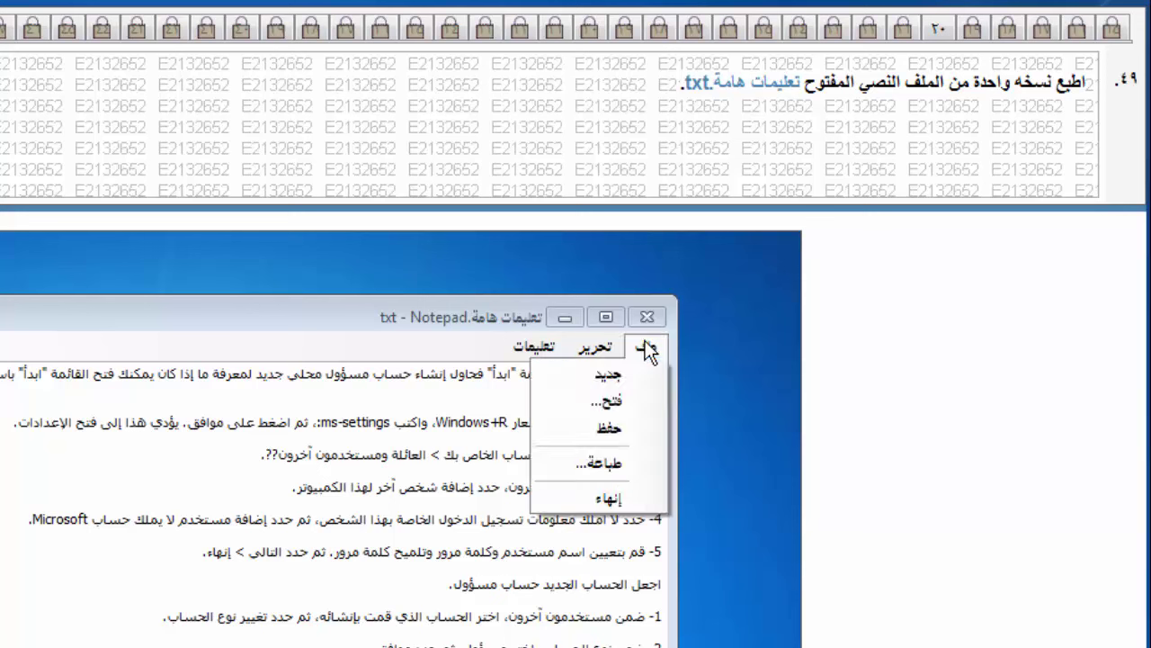
click(616, 465)
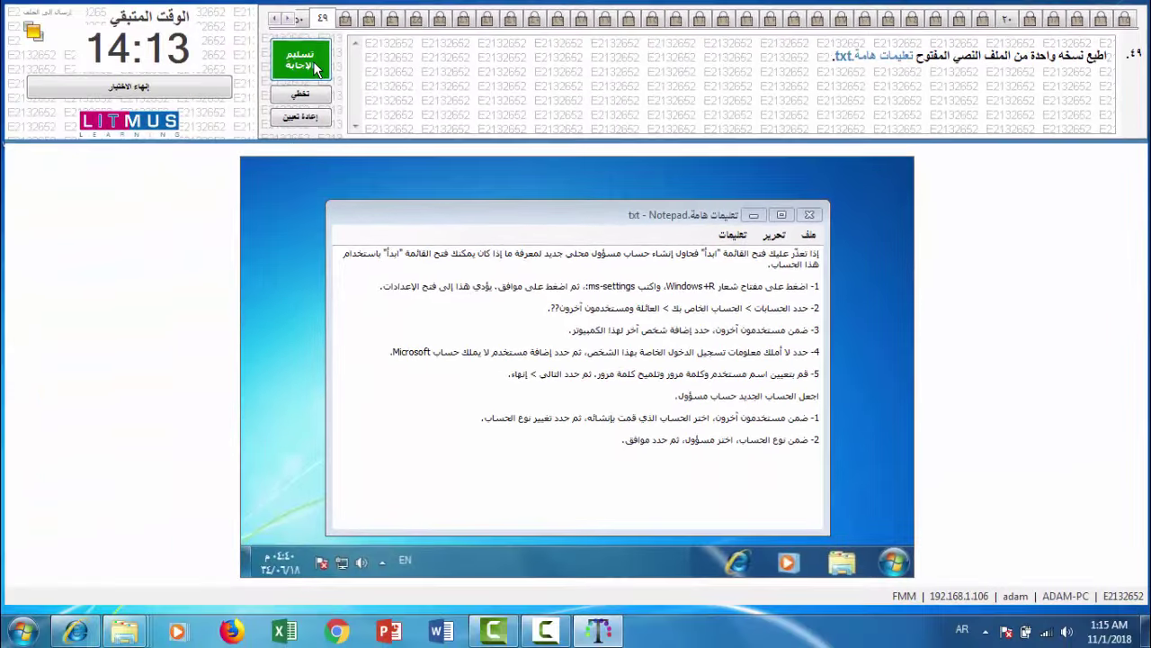
click(144, 81)
click(625, 378)
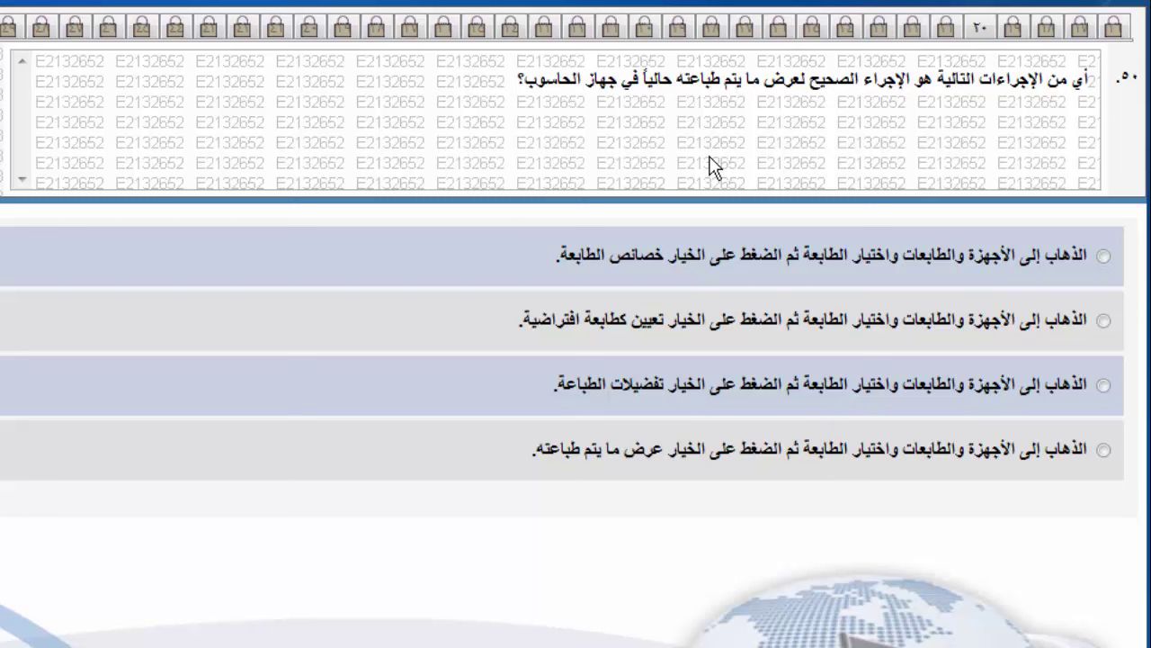
- Answer question 50 with the Devices and Printers option ending in عرض ما يتم طباعته and submit it
click(701, 450)
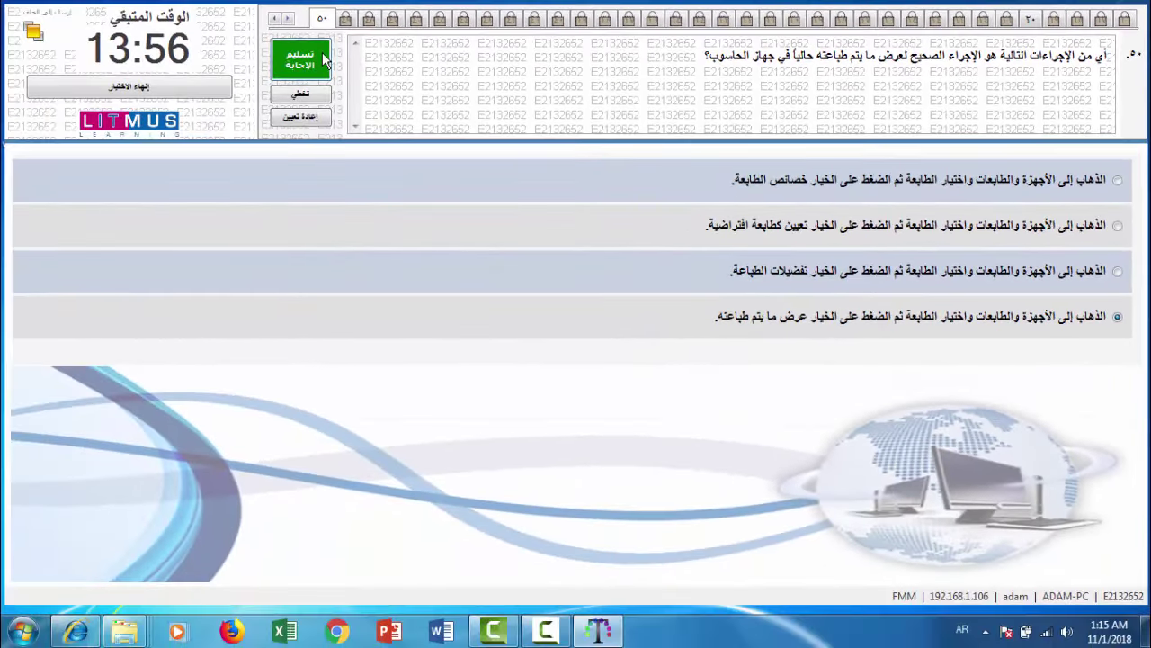
click(324, 59)
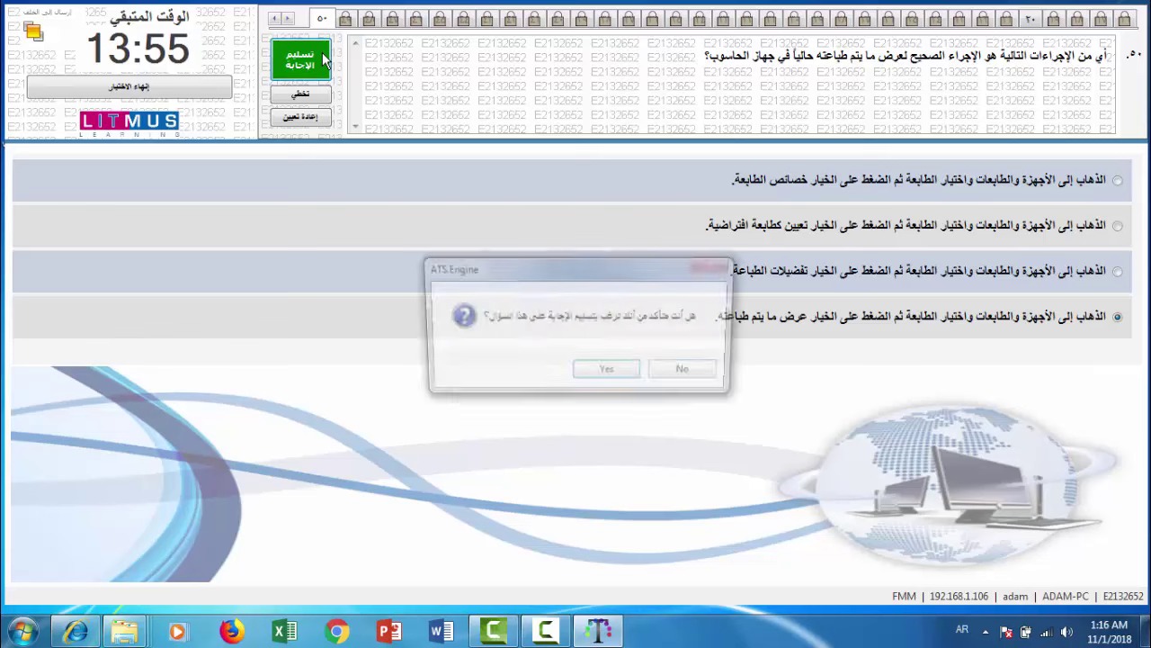
click(609, 375)
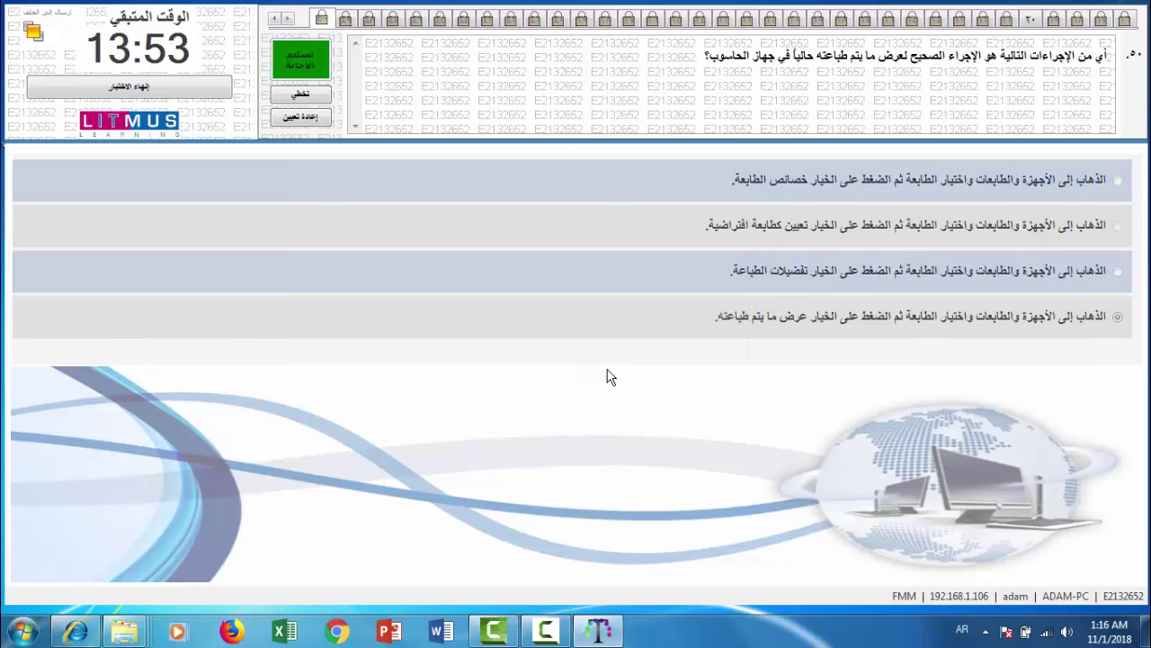